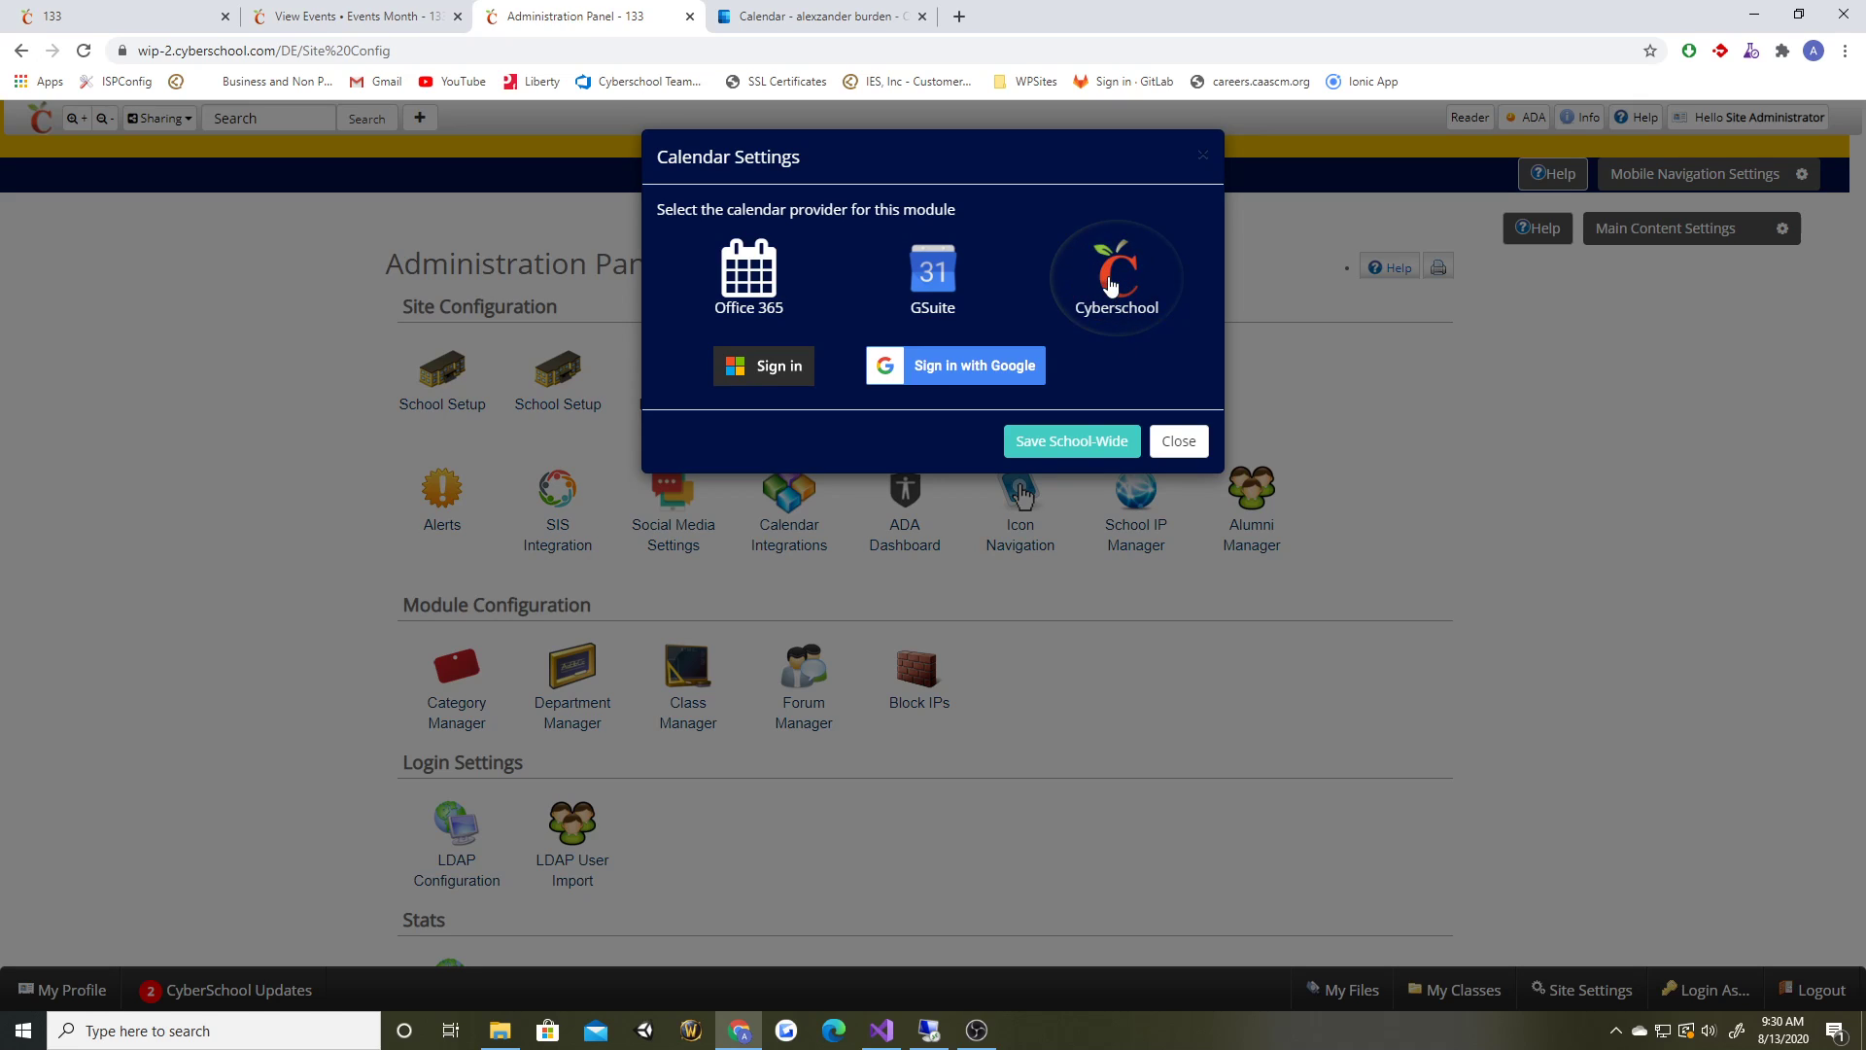
# - Check the school's events month view and the Upcoming Events widget on the homepage
pyautogui.click(381, 16)
pyautogui.scroll(-3, 642, 440)
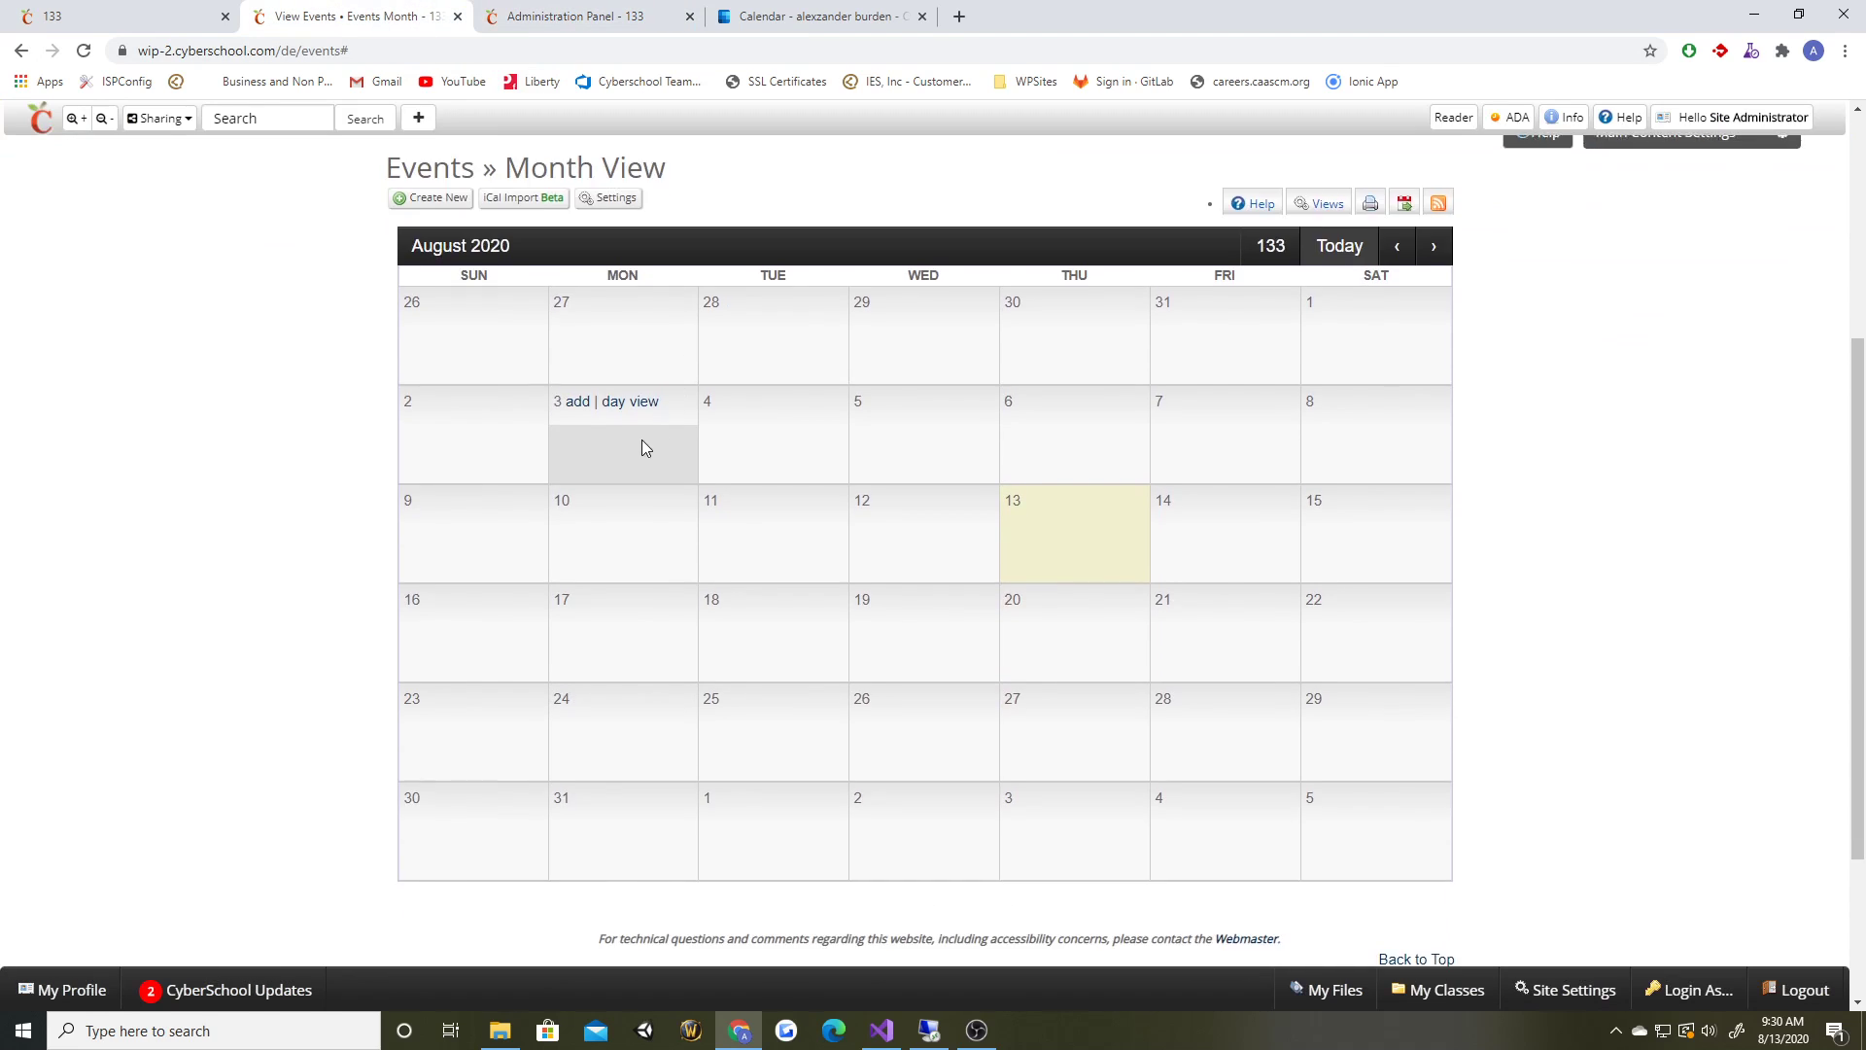
pyautogui.click(146, 20)
pyautogui.scroll(3, 512, 360)
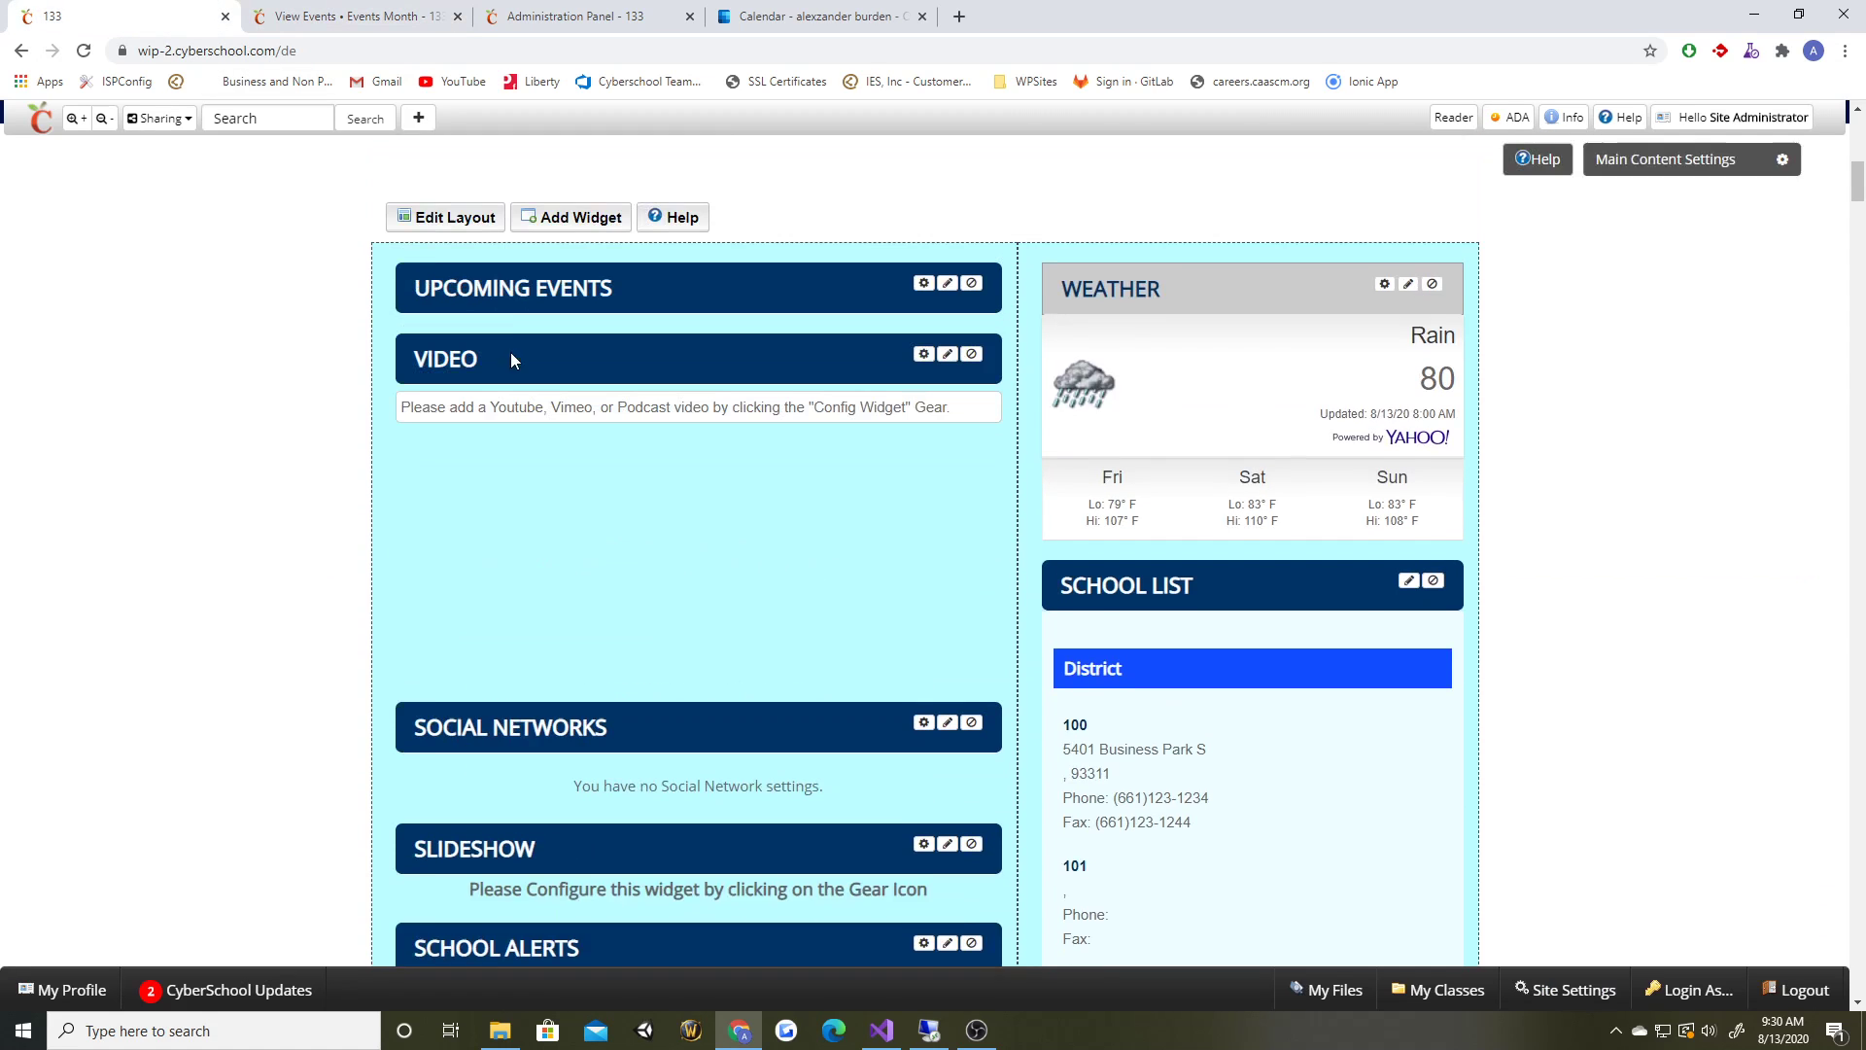
pyautogui.scroll(1, 512, 359)
pyautogui.click(576, 16)
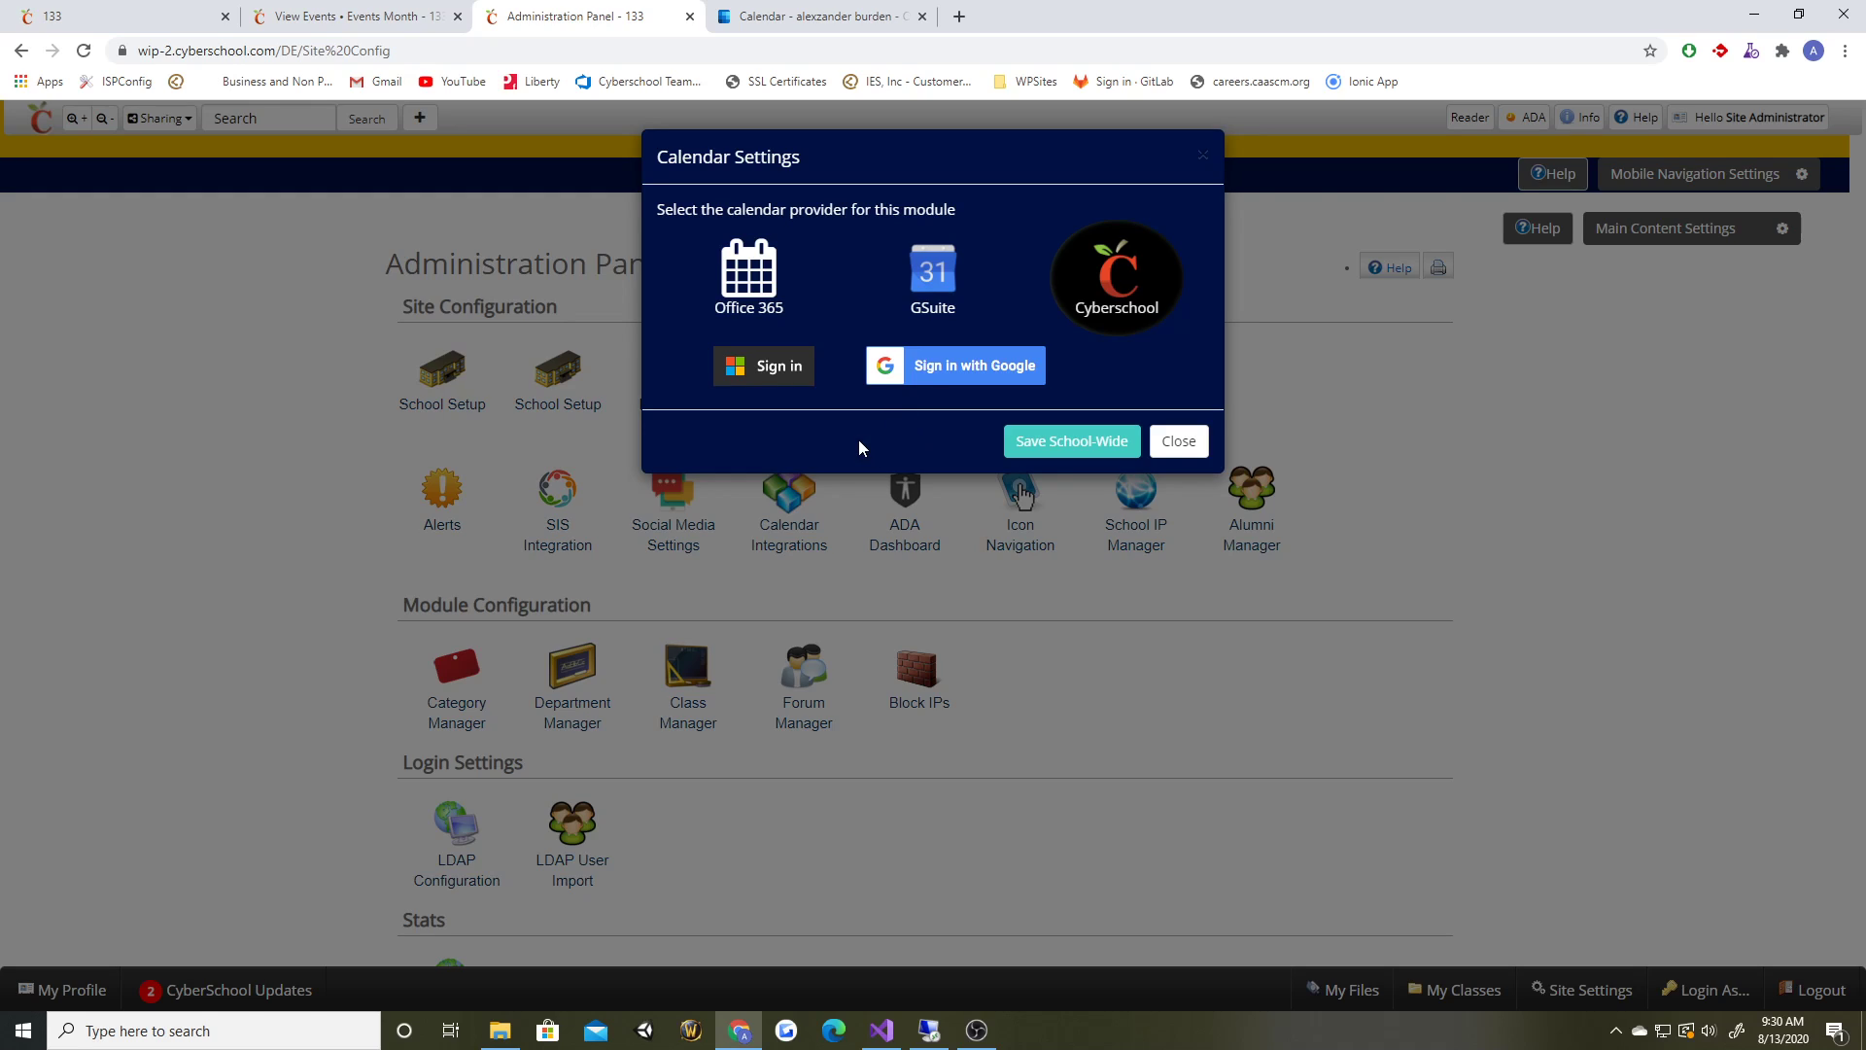
pyautogui.click(768, 375)
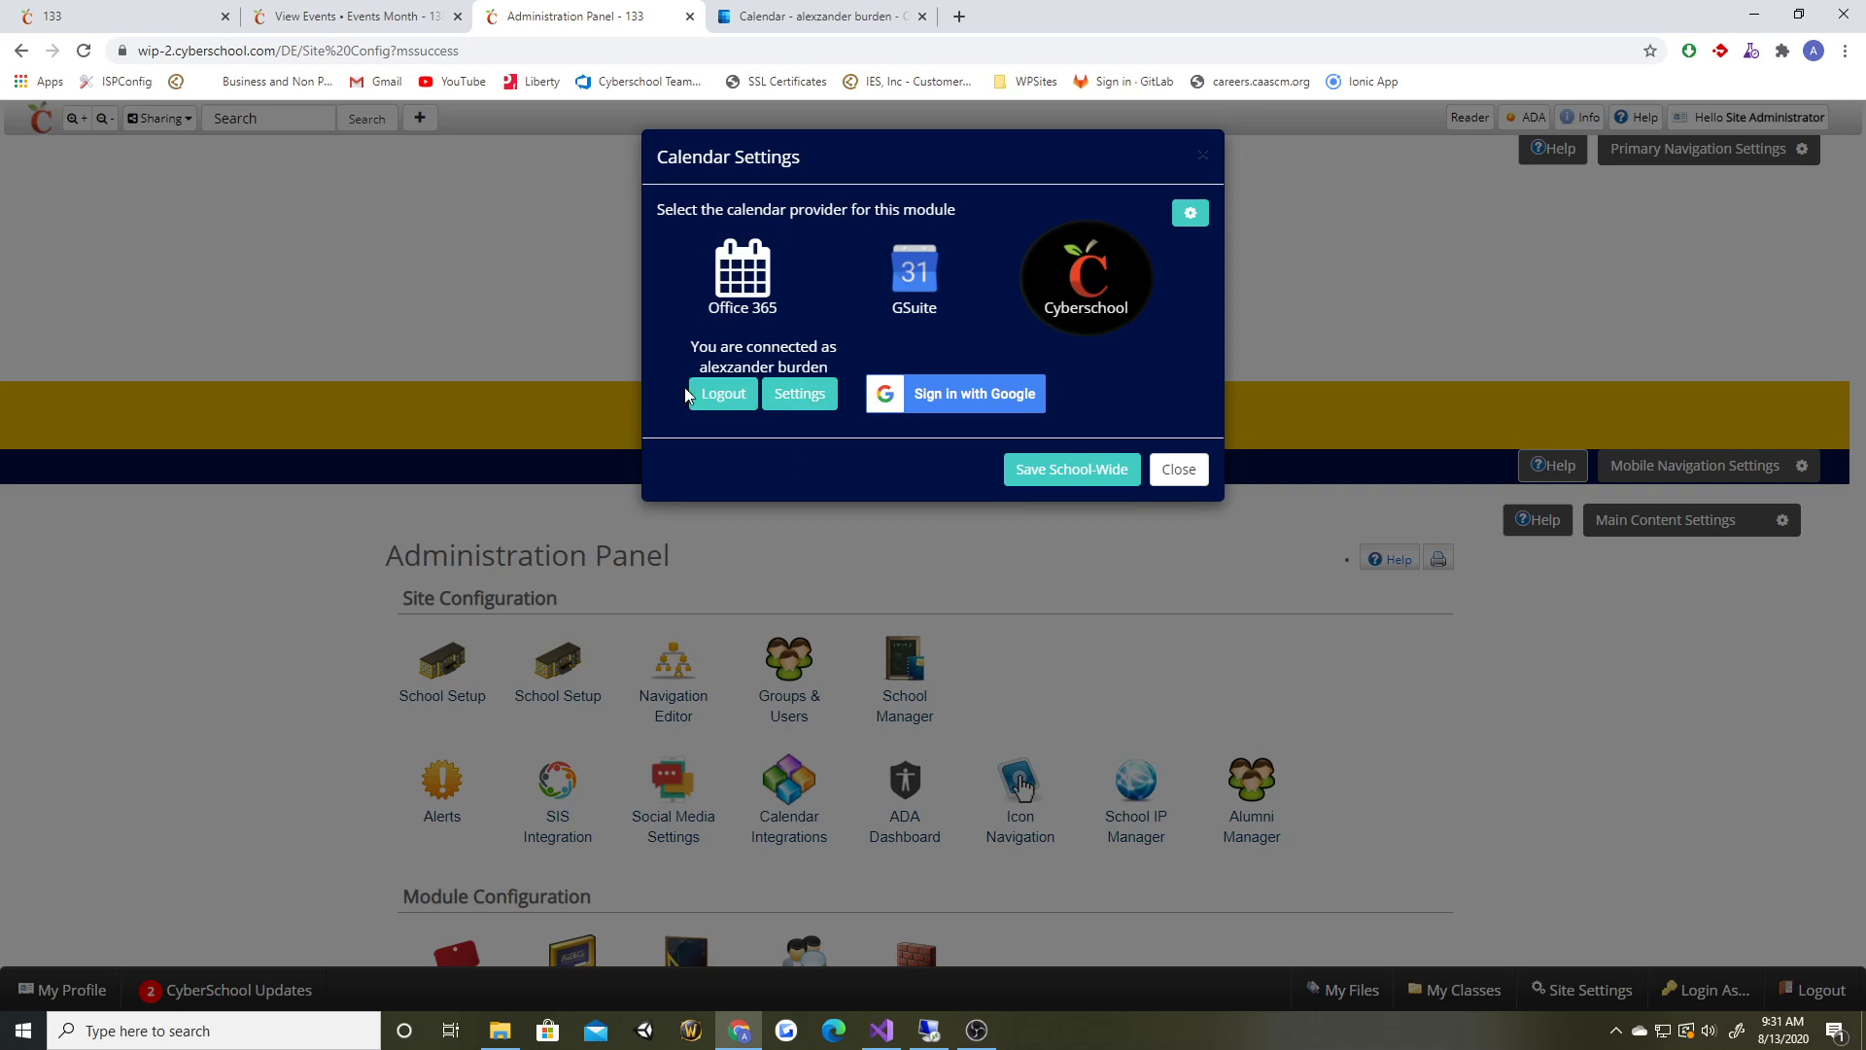
# - Review the Microsoft account's logout options and the site's calendar pages, and close the options without logging out
pyautogui.click(735, 407)
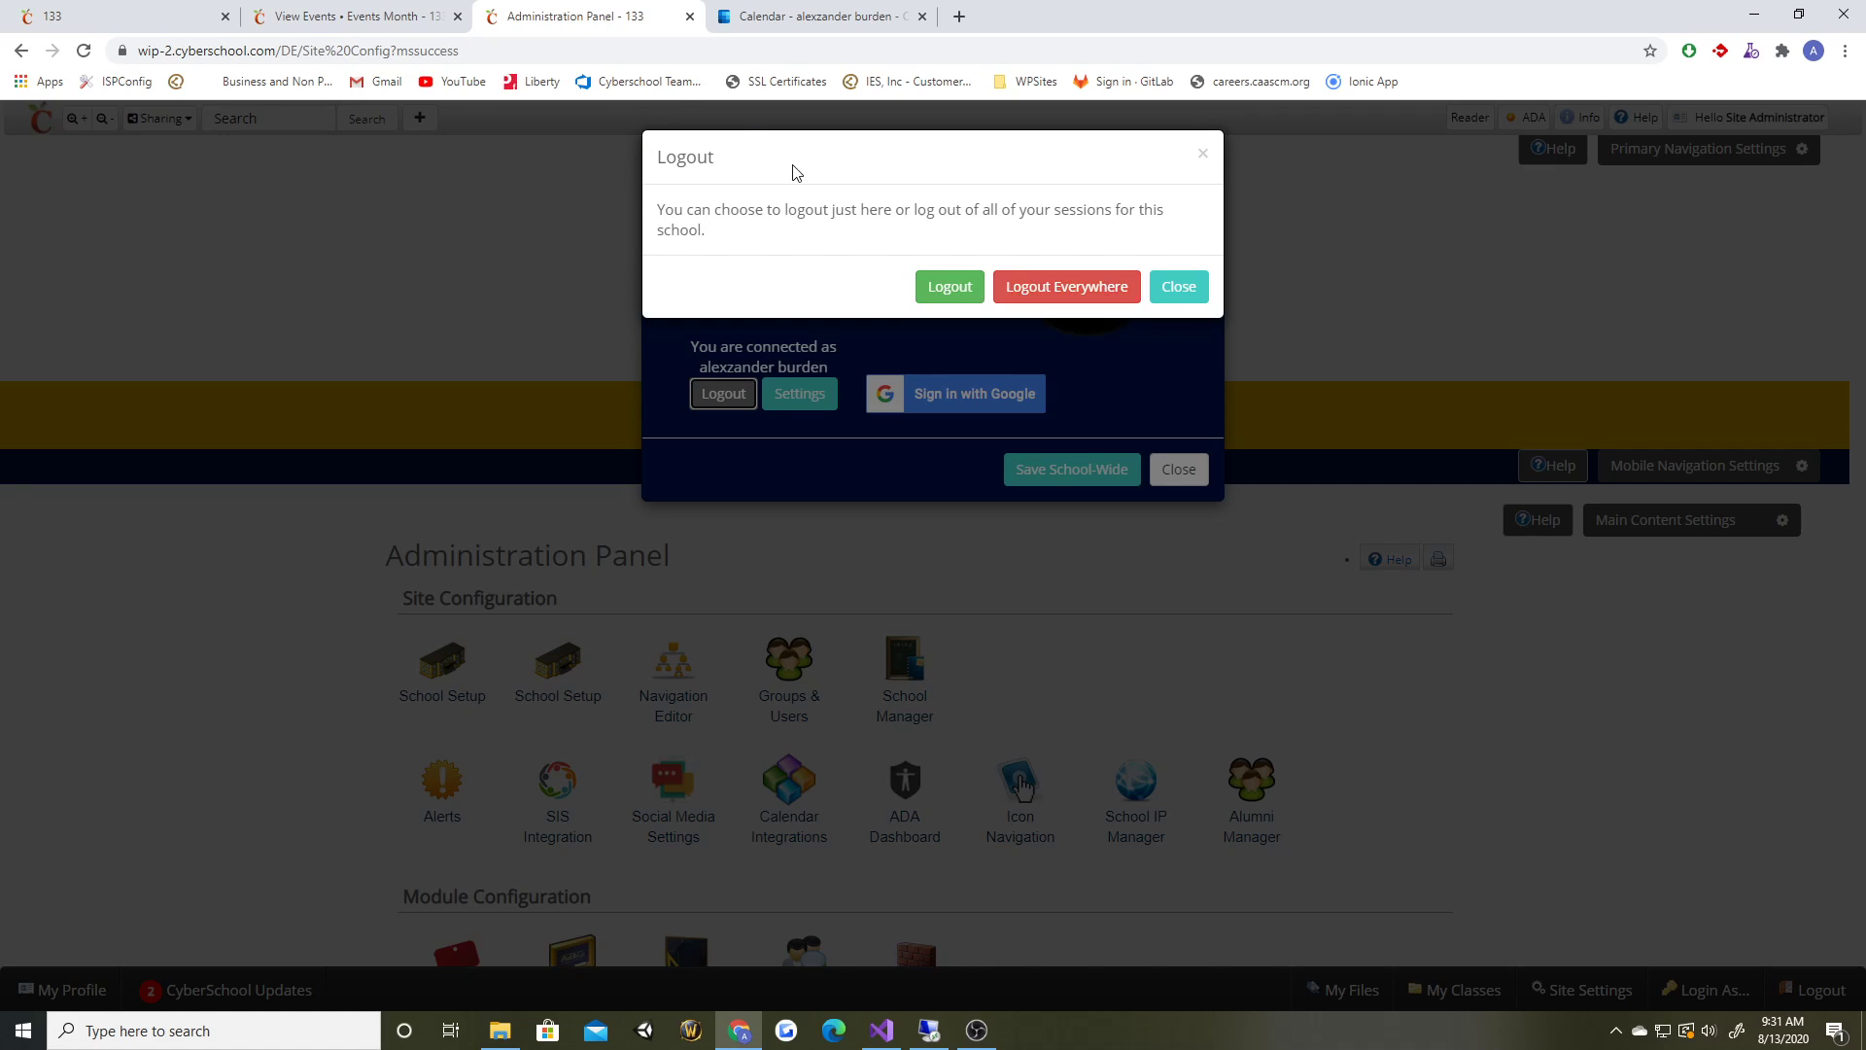
pyautogui.click(317, 18)
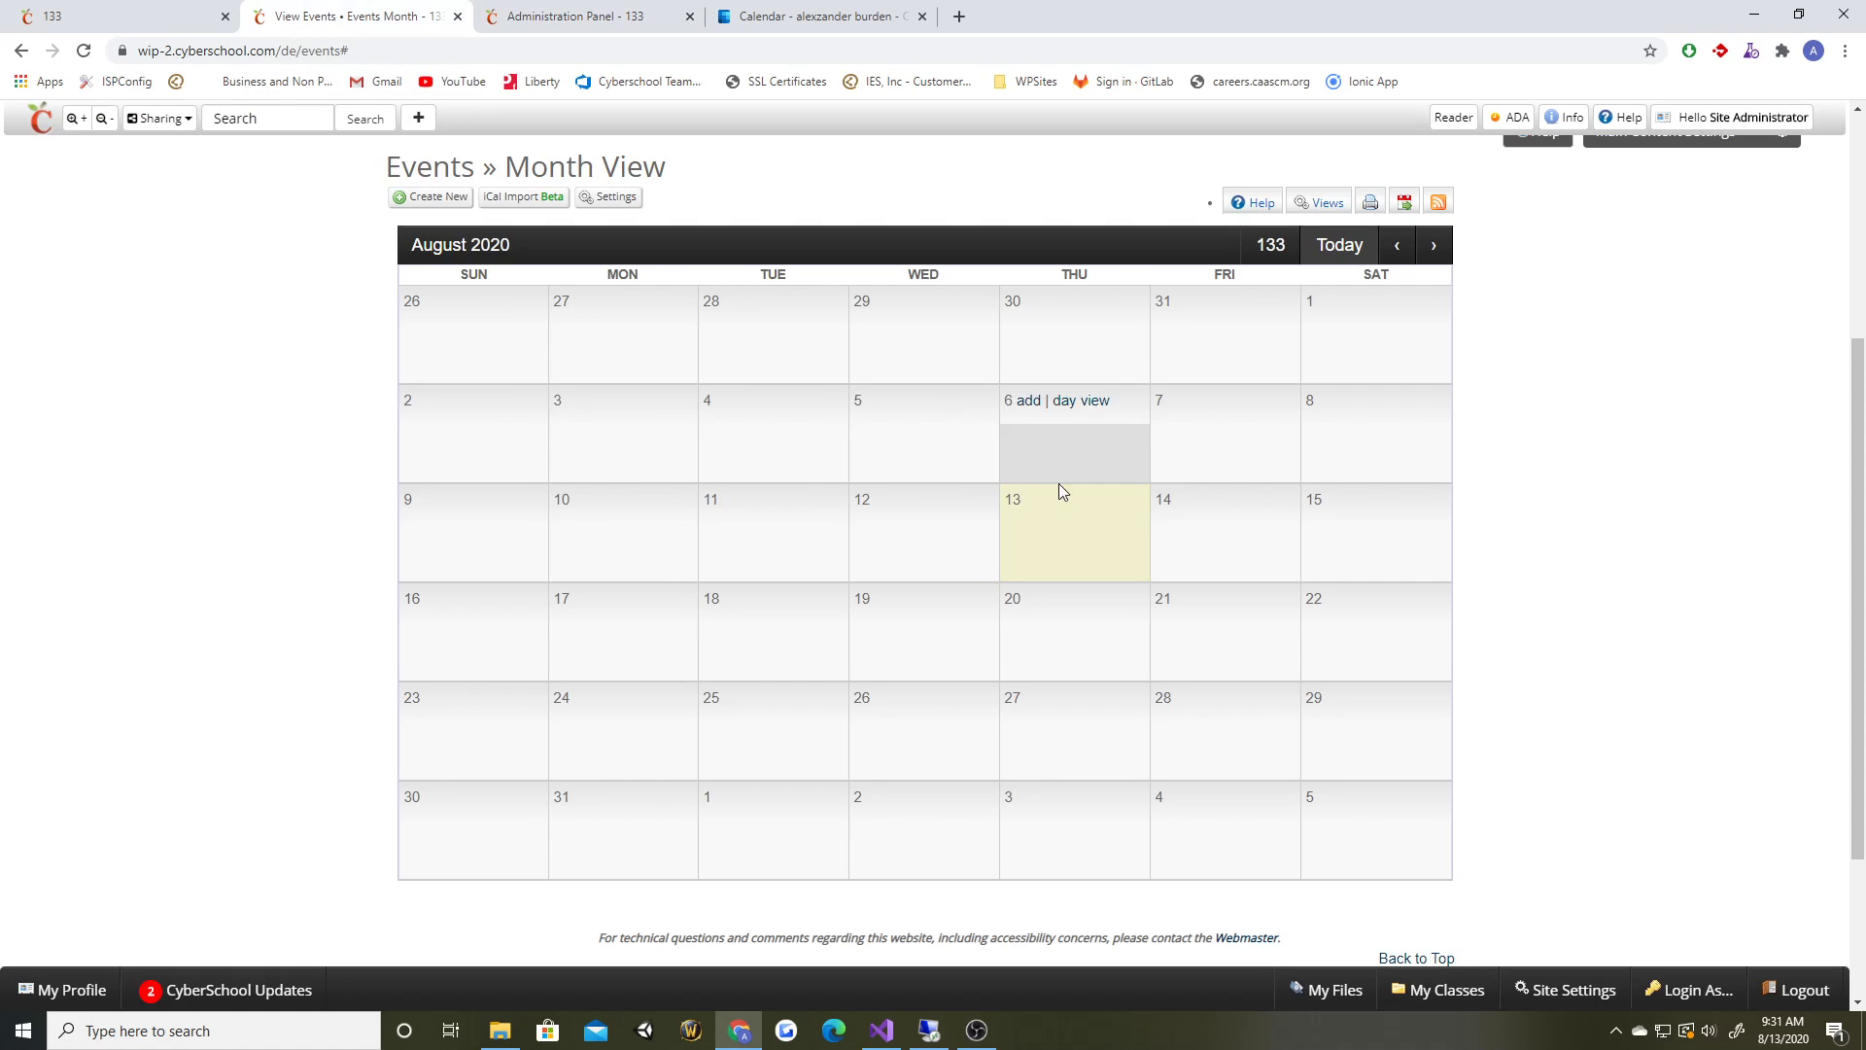
pyautogui.click(121, 17)
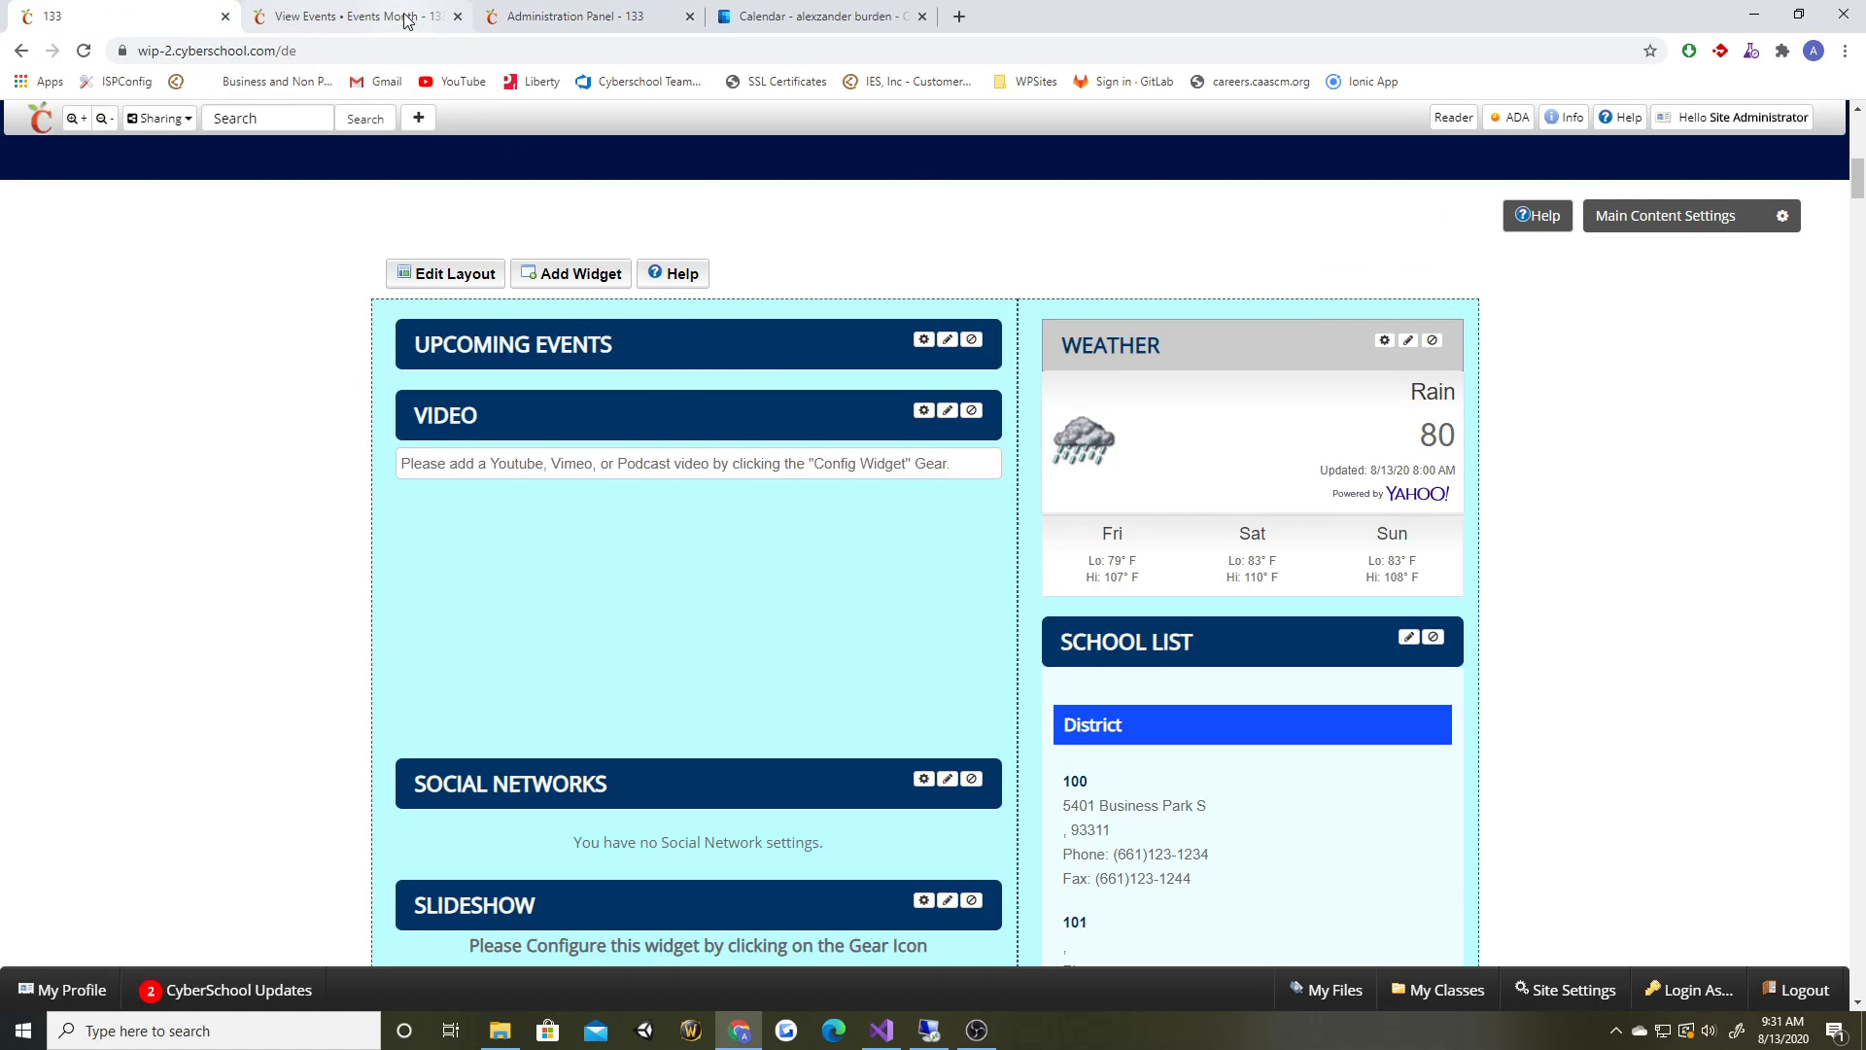
pyautogui.click(491, 14)
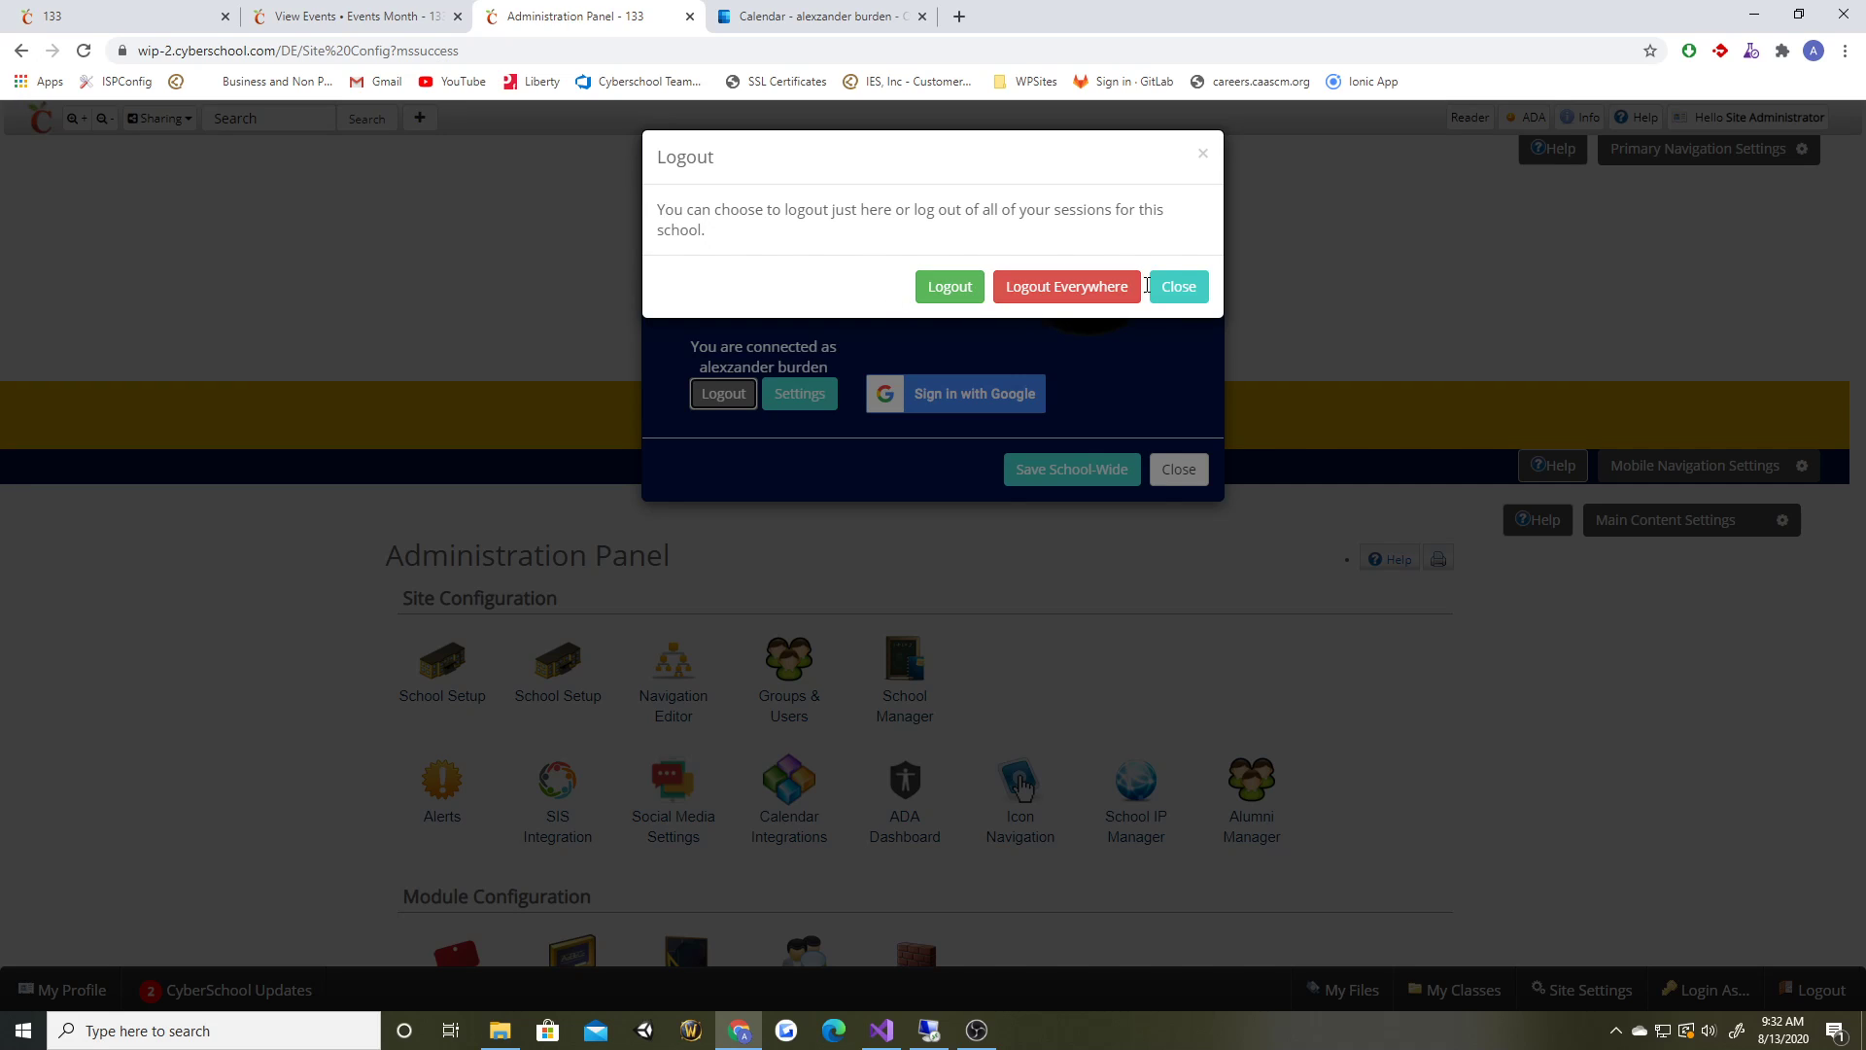
pyautogui.click(1178, 287)
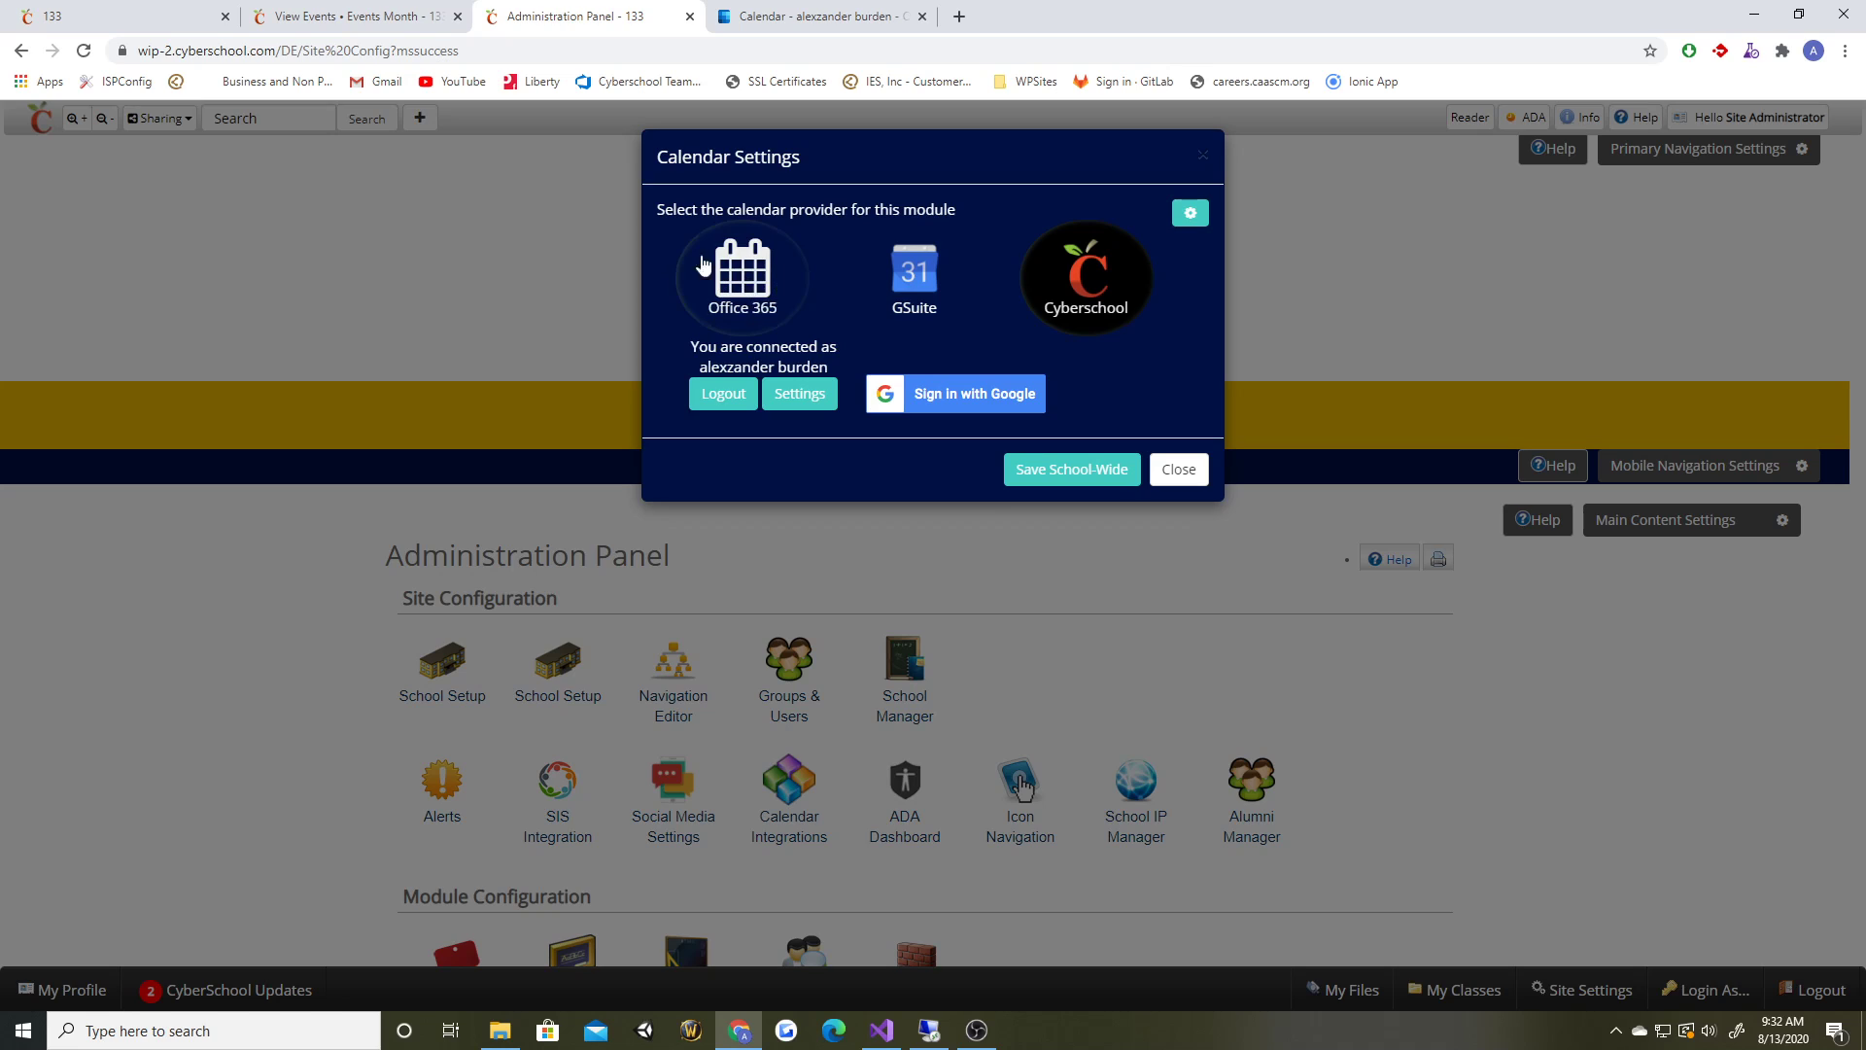
pyautogui.click(721, 400)
pyautogui.click(1177, 287)
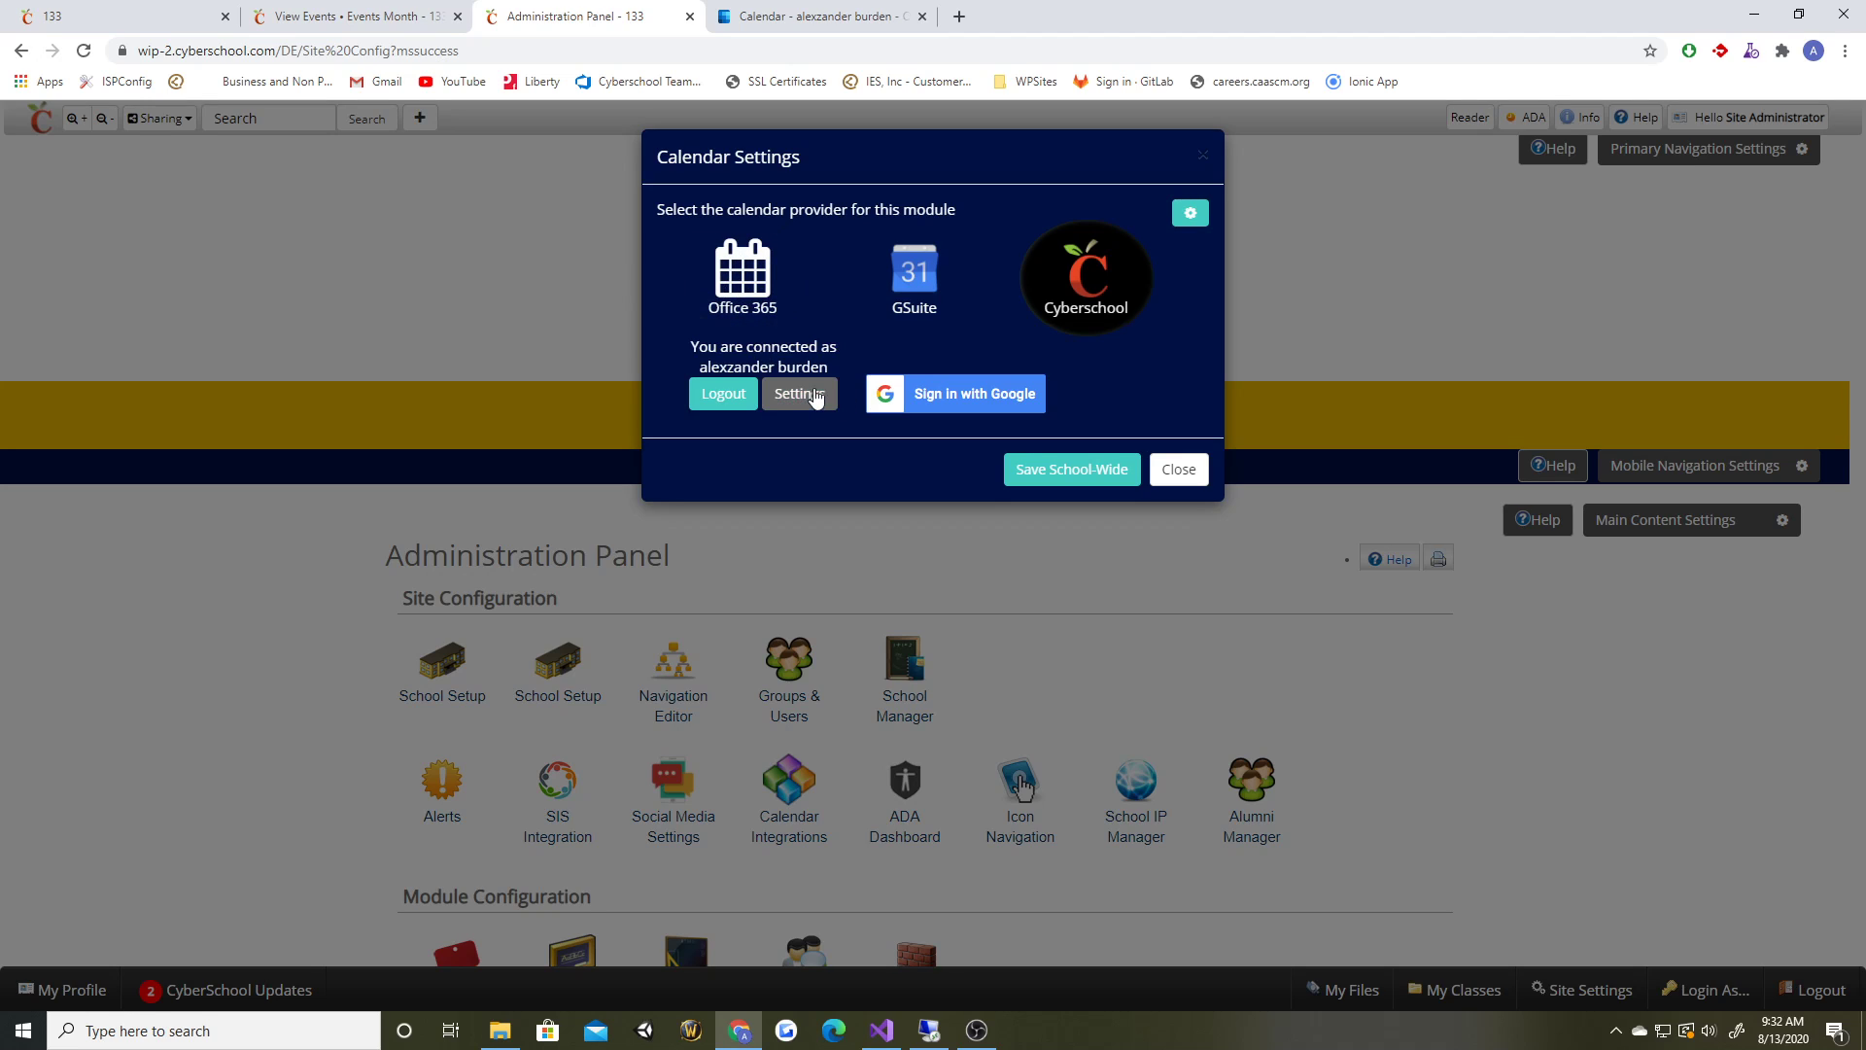
# - In the Microsoft calendar settings, compare the list with Outlook and select only Calendar for this school, not Calendar 2
pyautogui.click(807, 391)
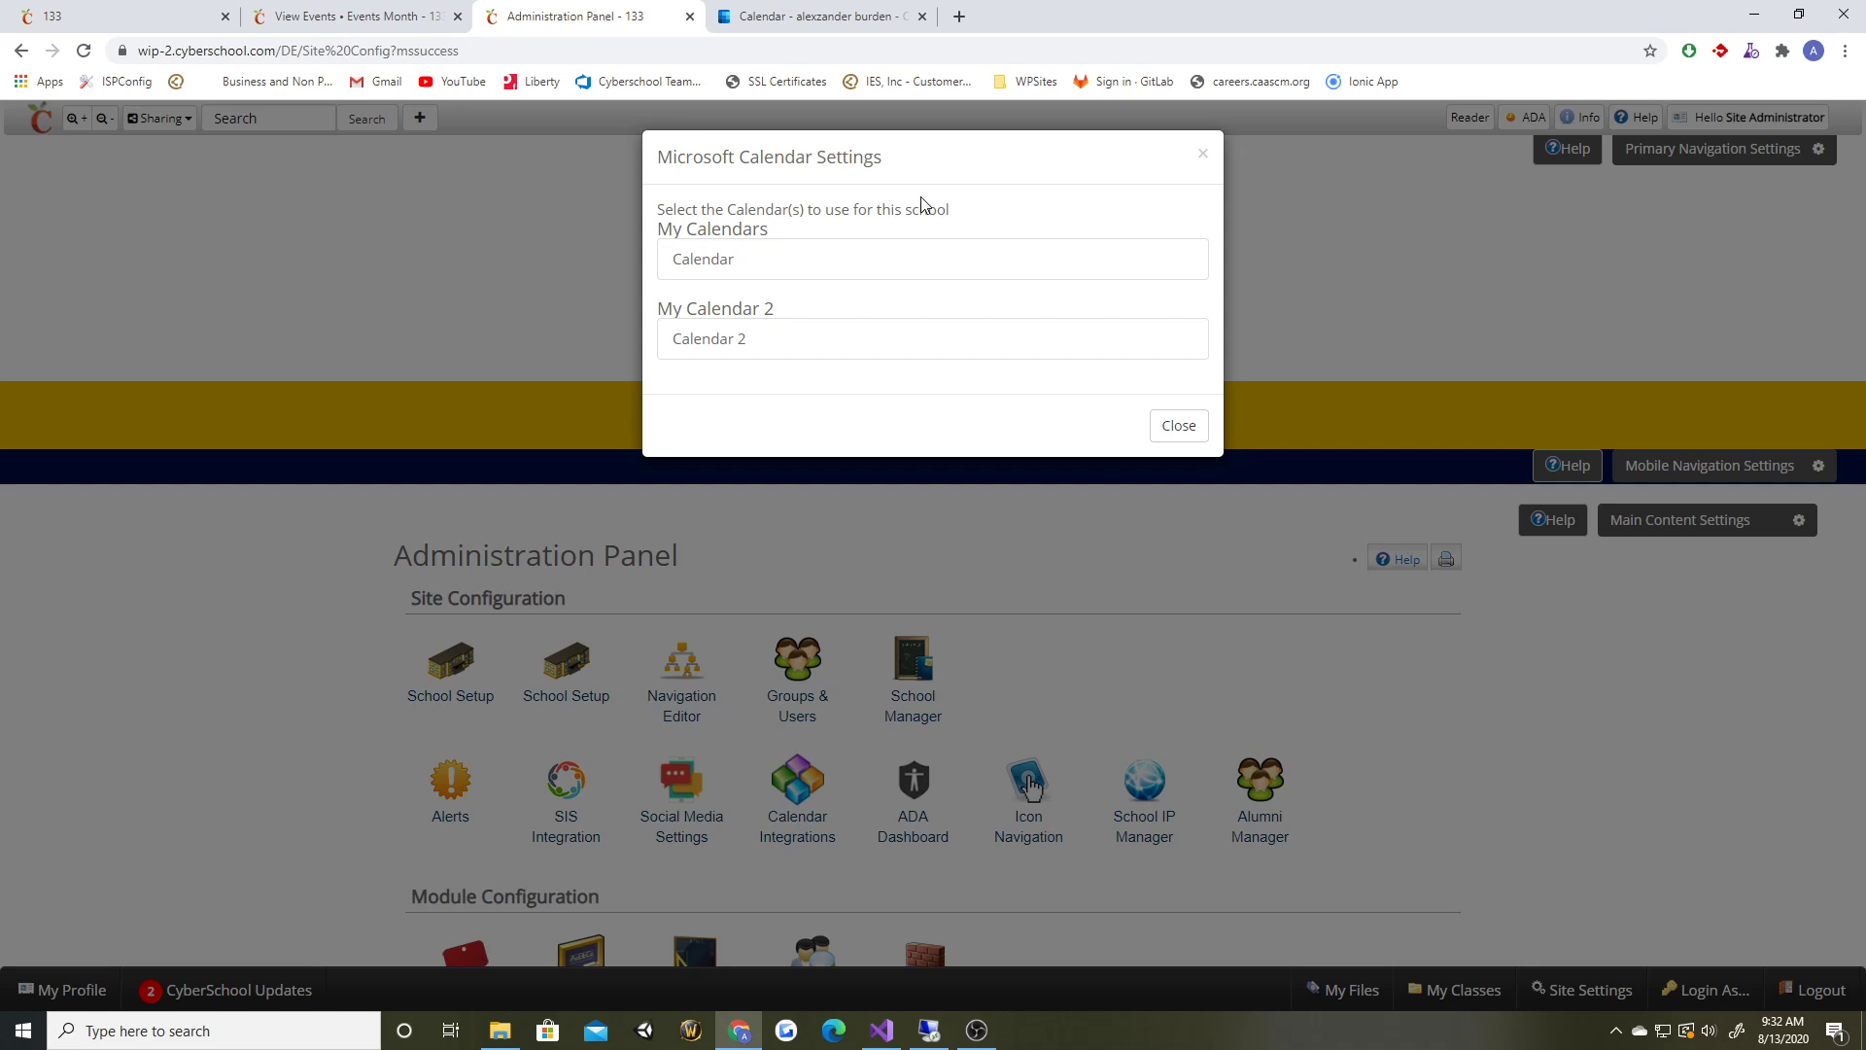
pyautogui.click(797, 19)
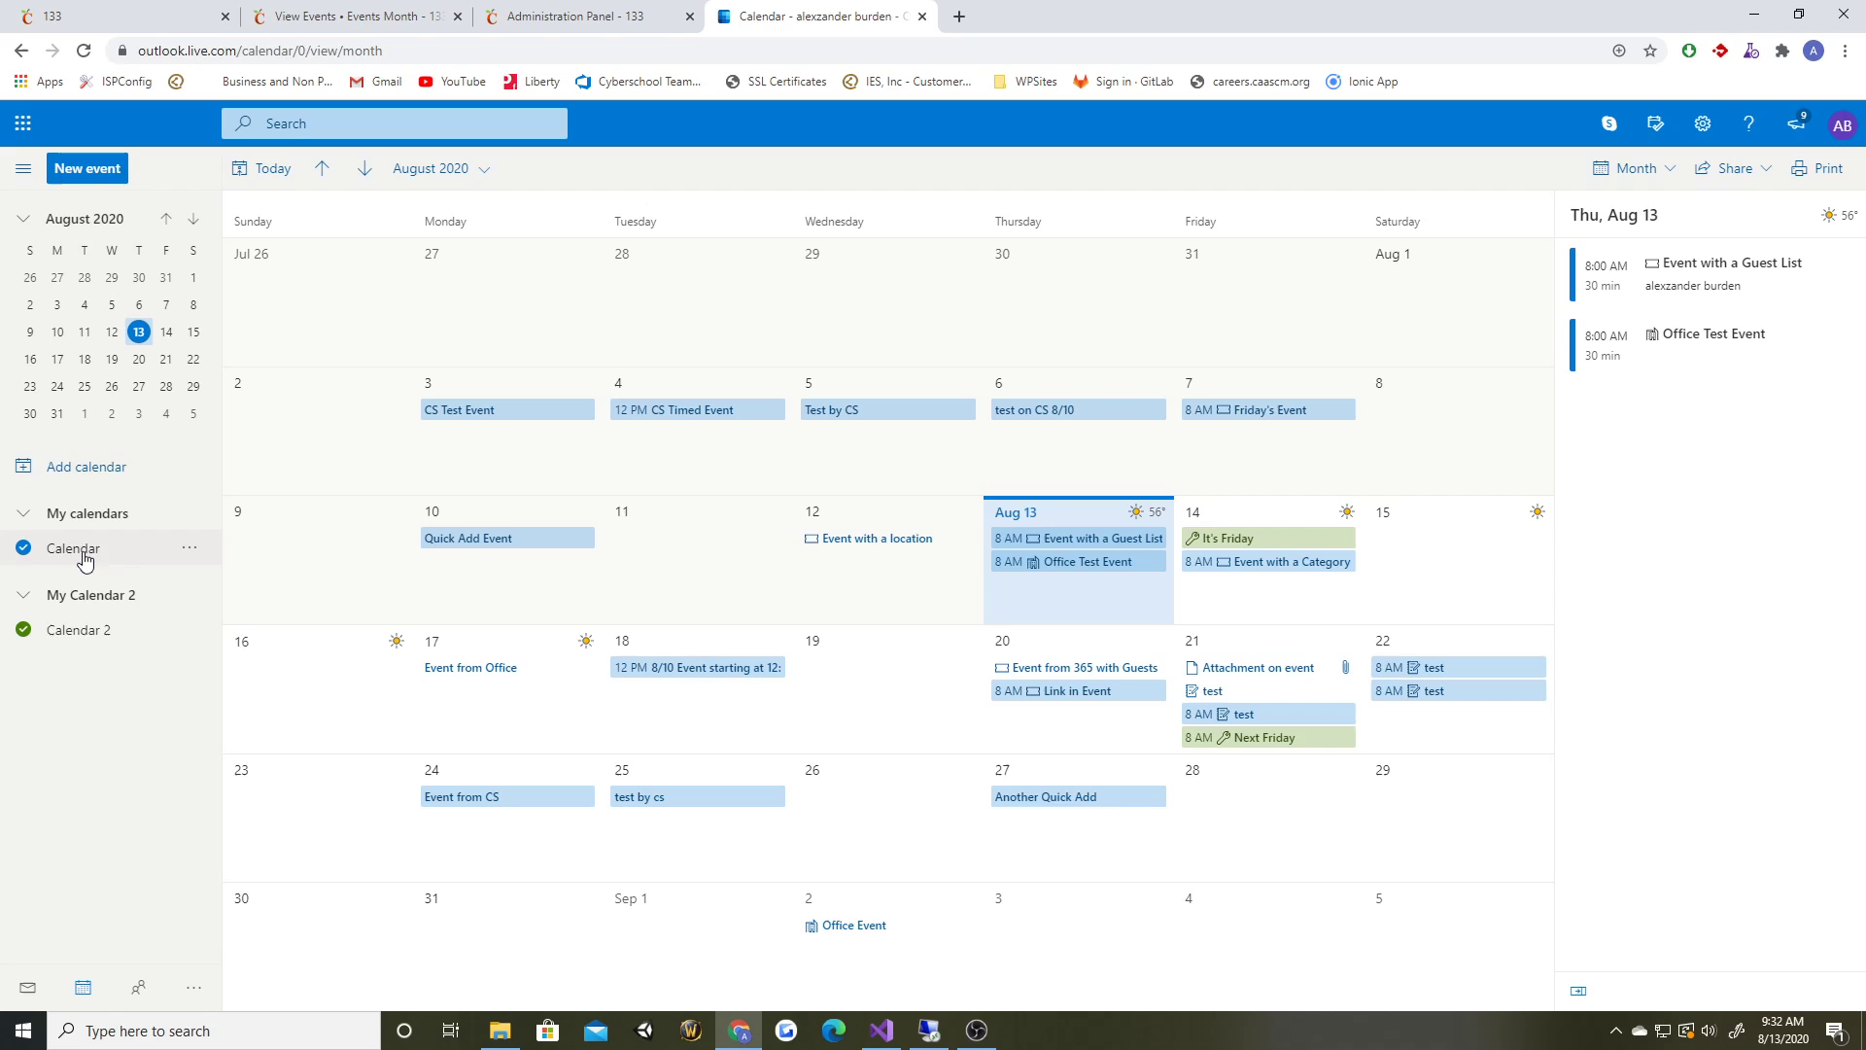
pyautogui.click(581, 17)
pyautogui.click(739, 278)
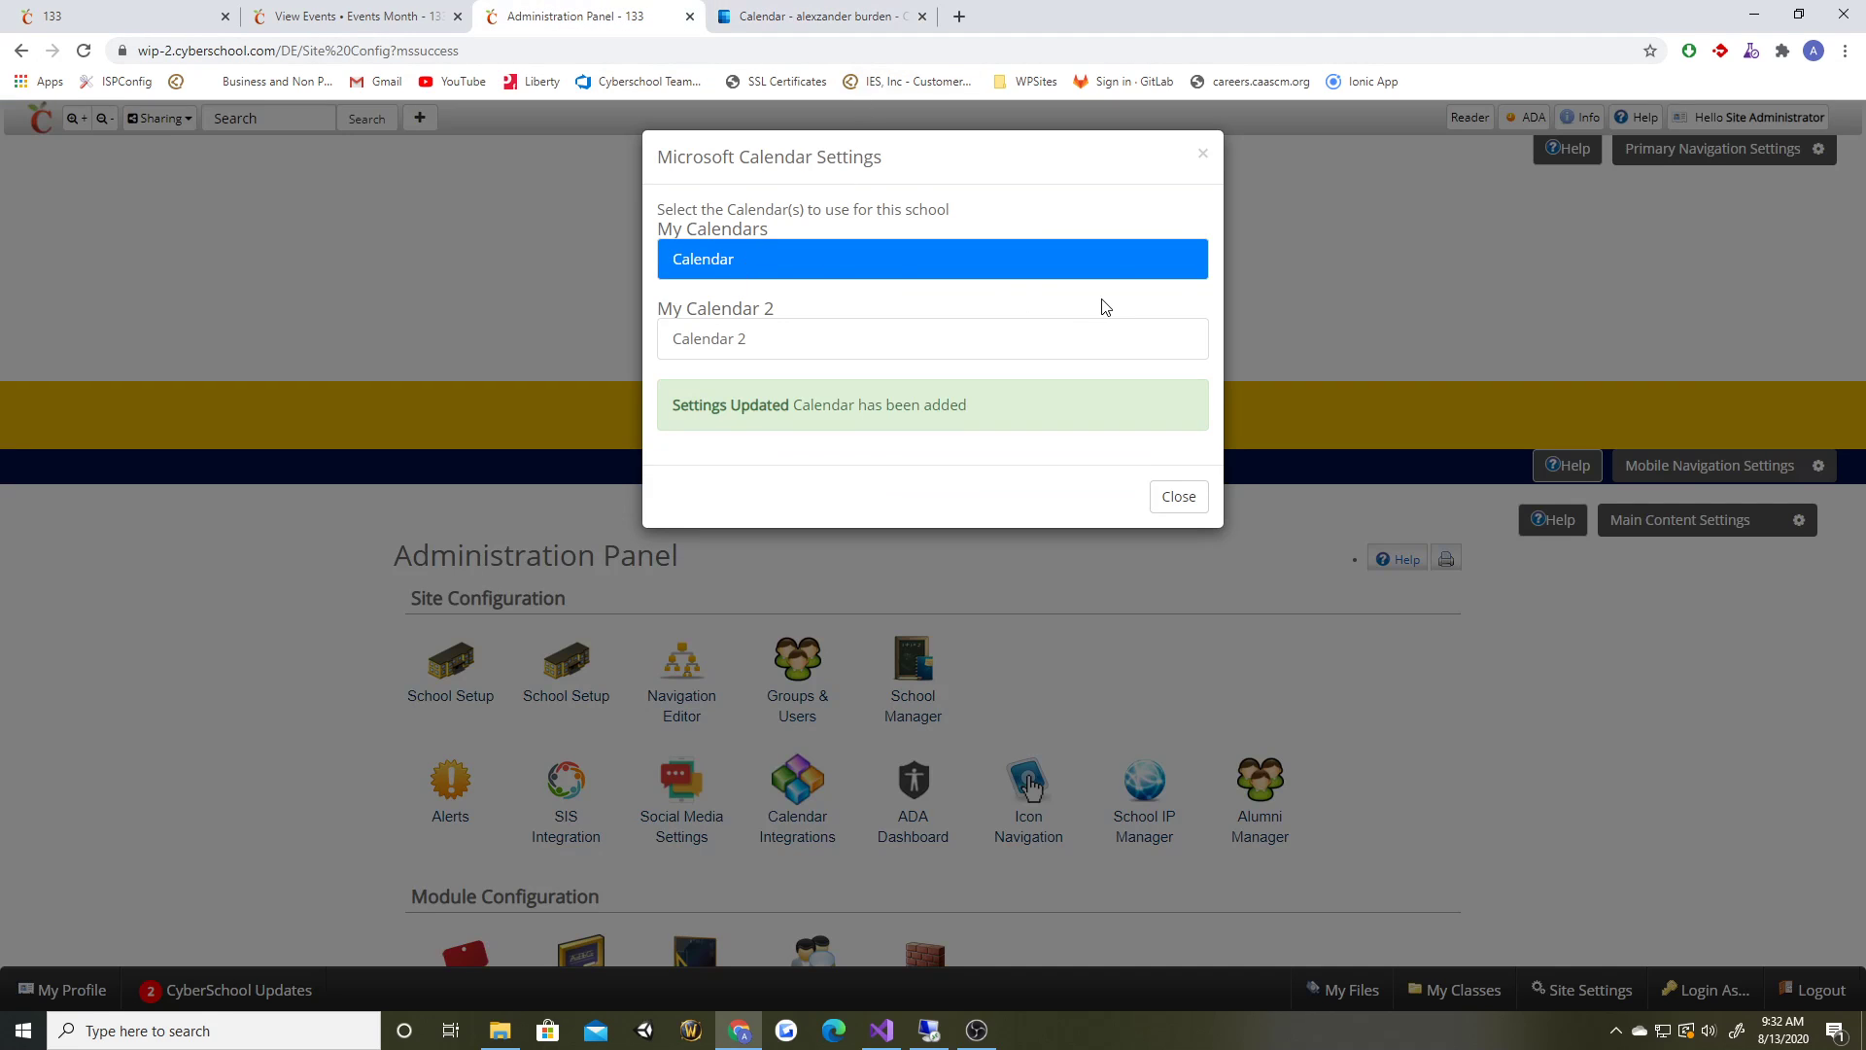
pyautogui.click(861, 346)
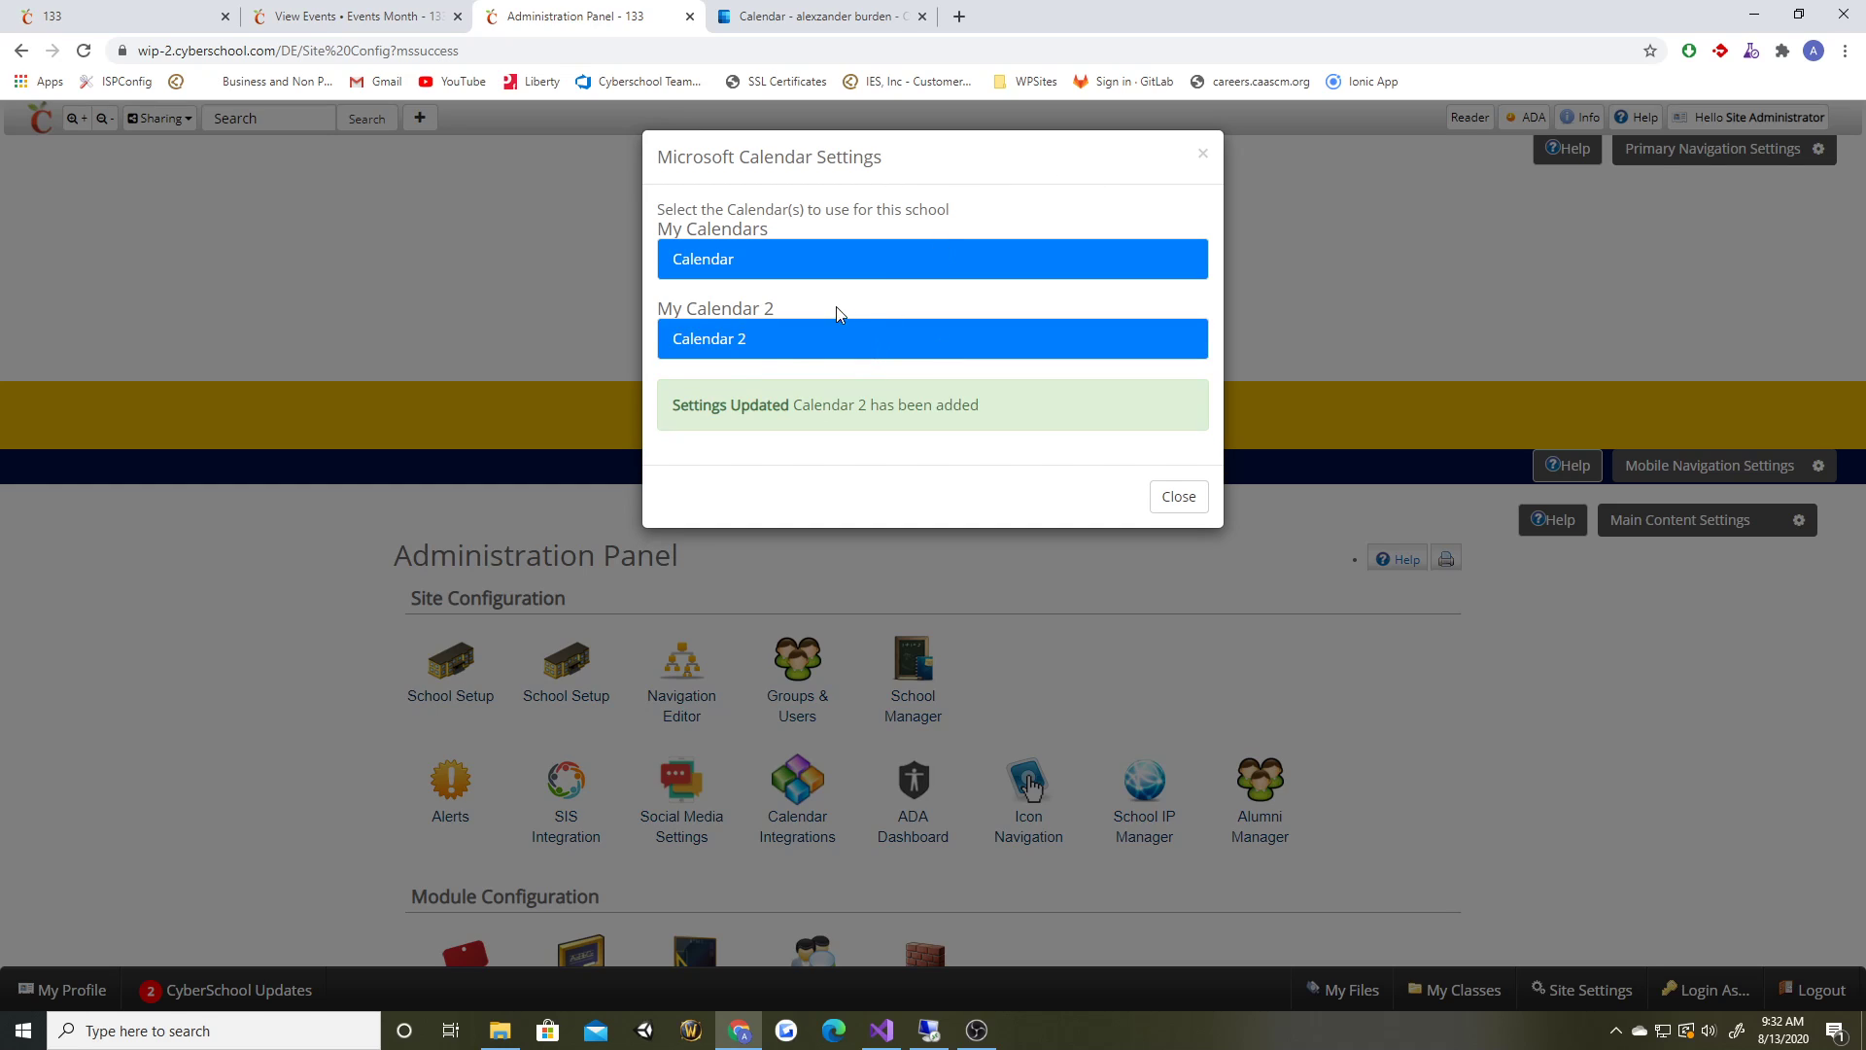
pyautogui.click(754, 348)
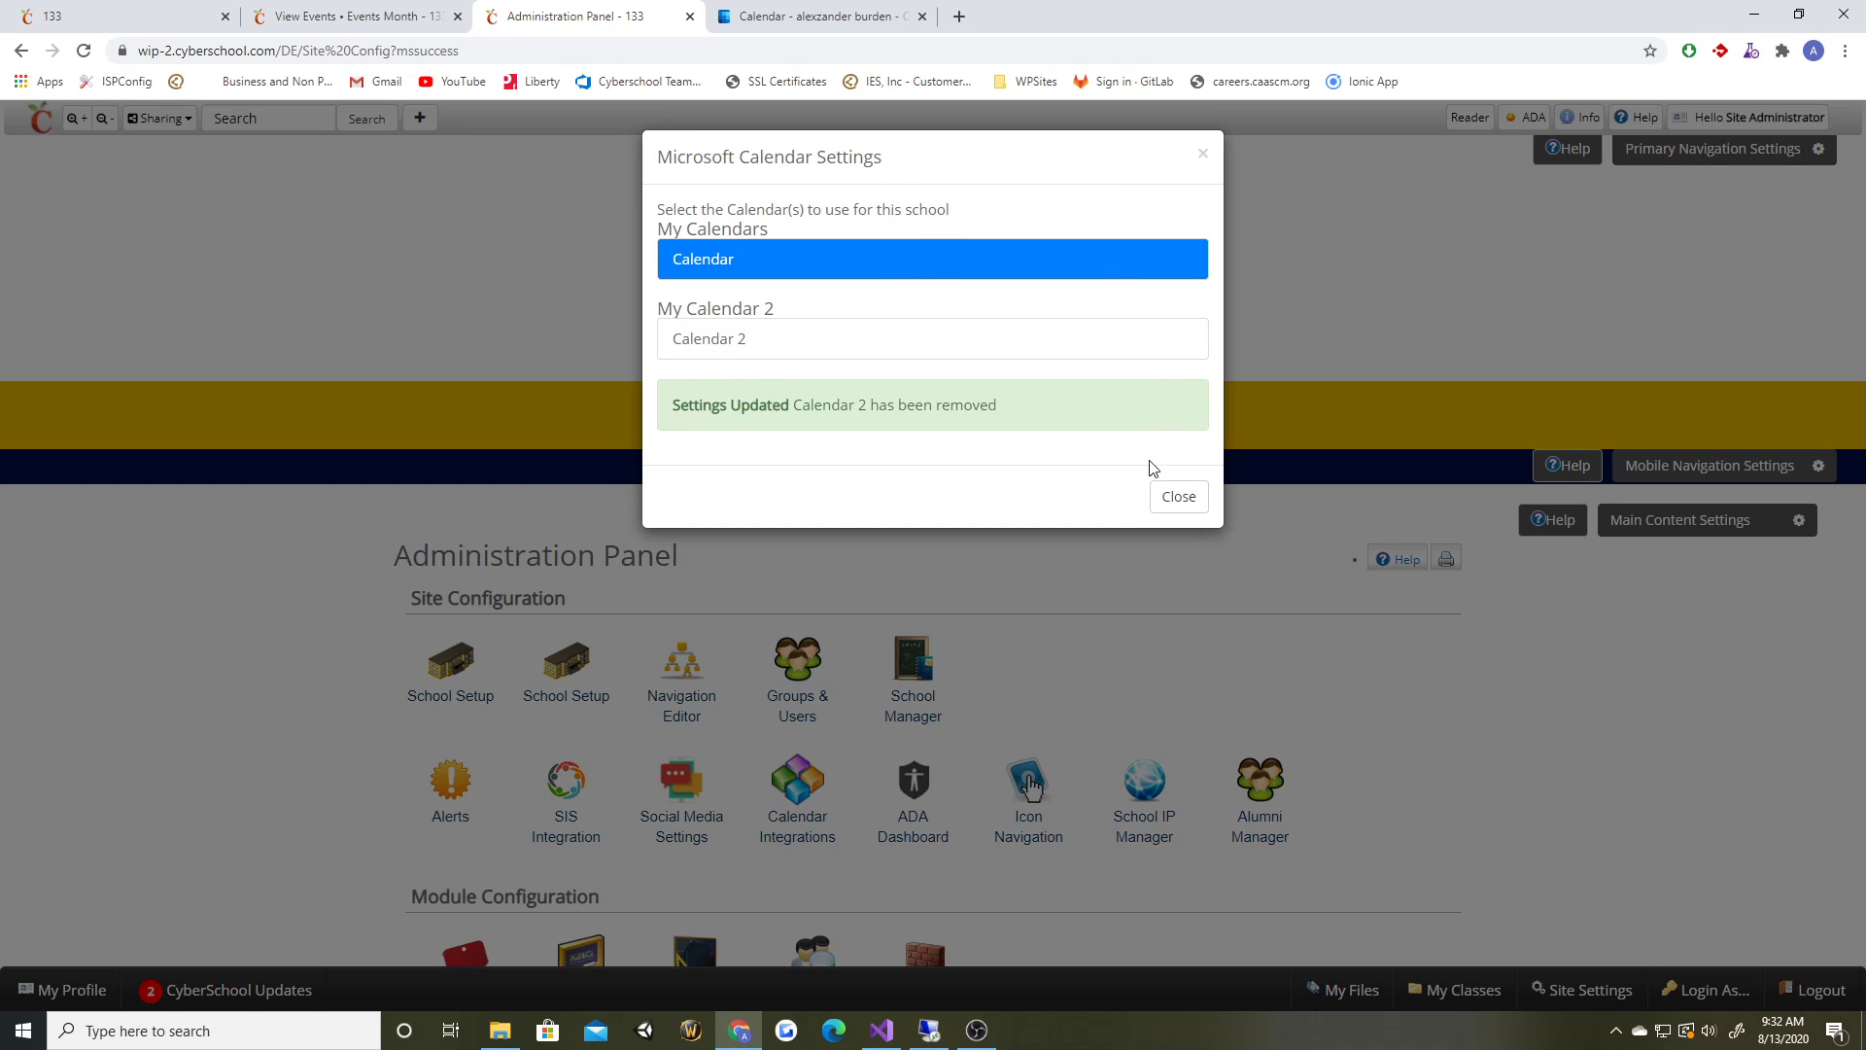
pyautogui.click(1179, 496)
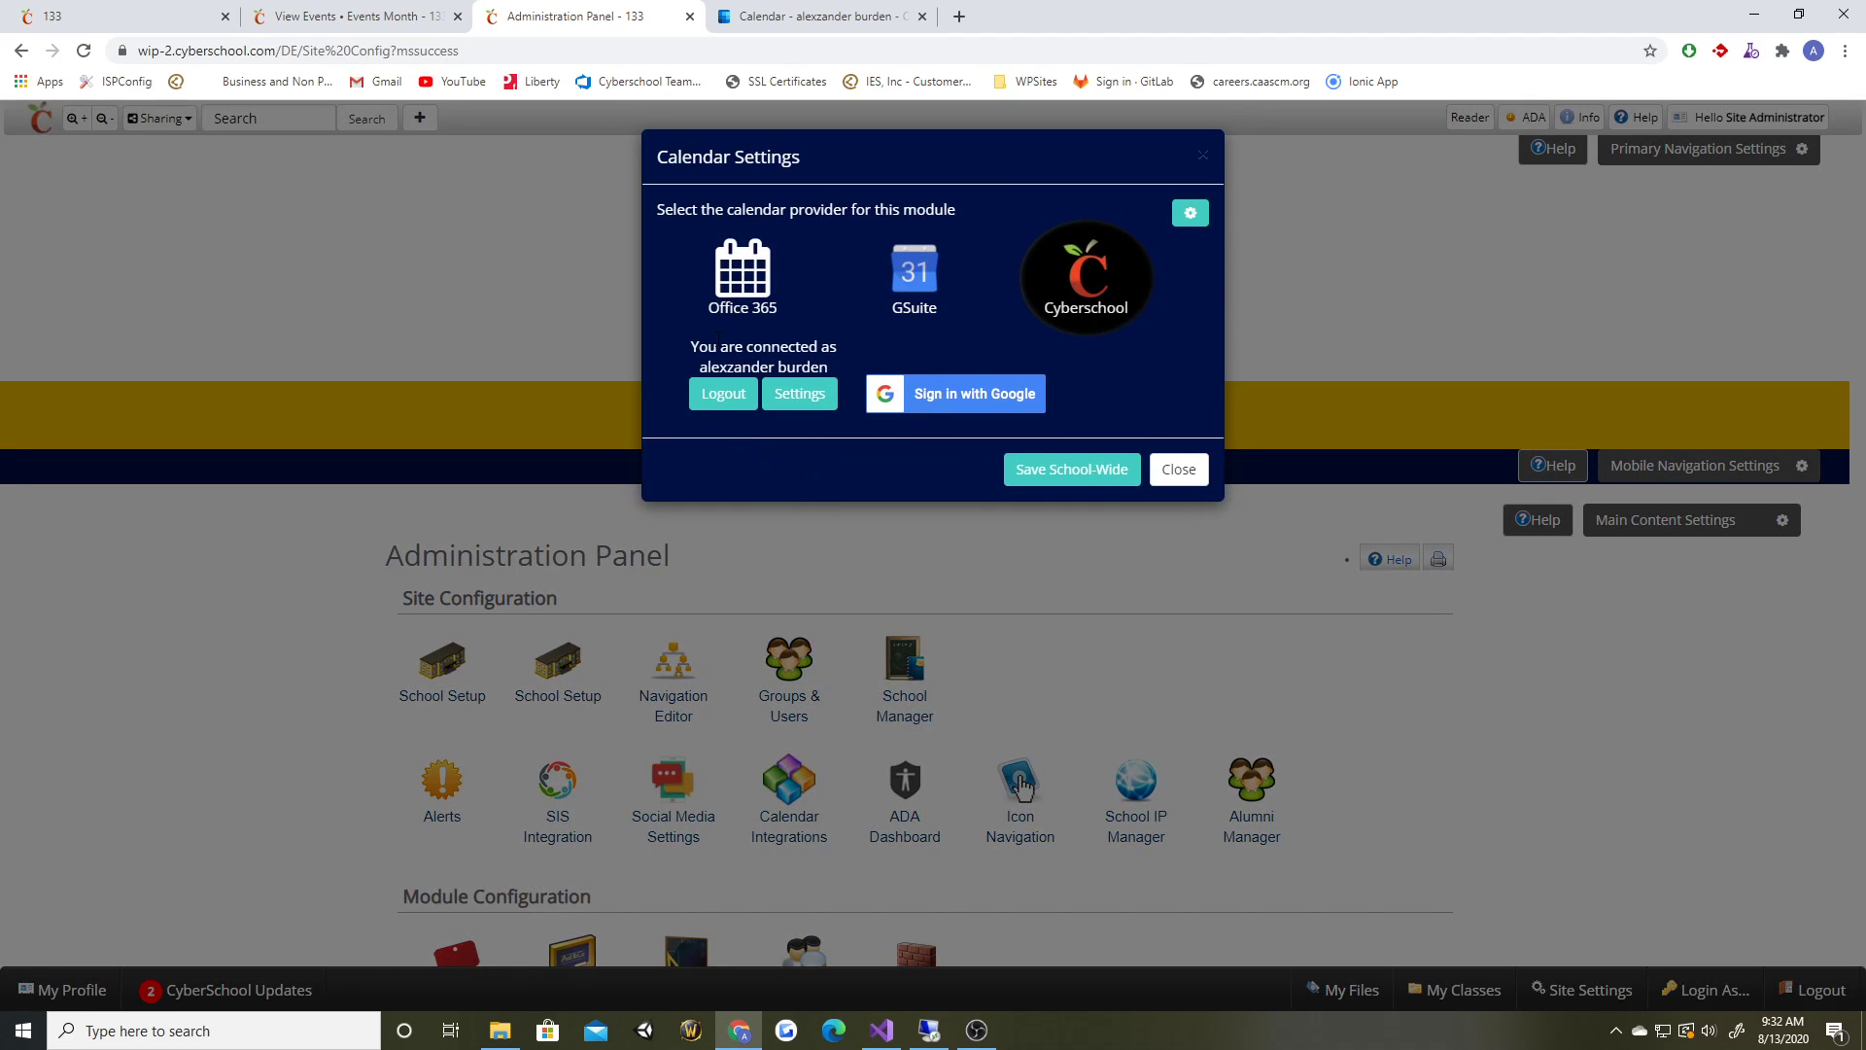
# - Set Office 365 as the calendar provider and refresh the Administration Panel
pyautogui.click(743, 273)
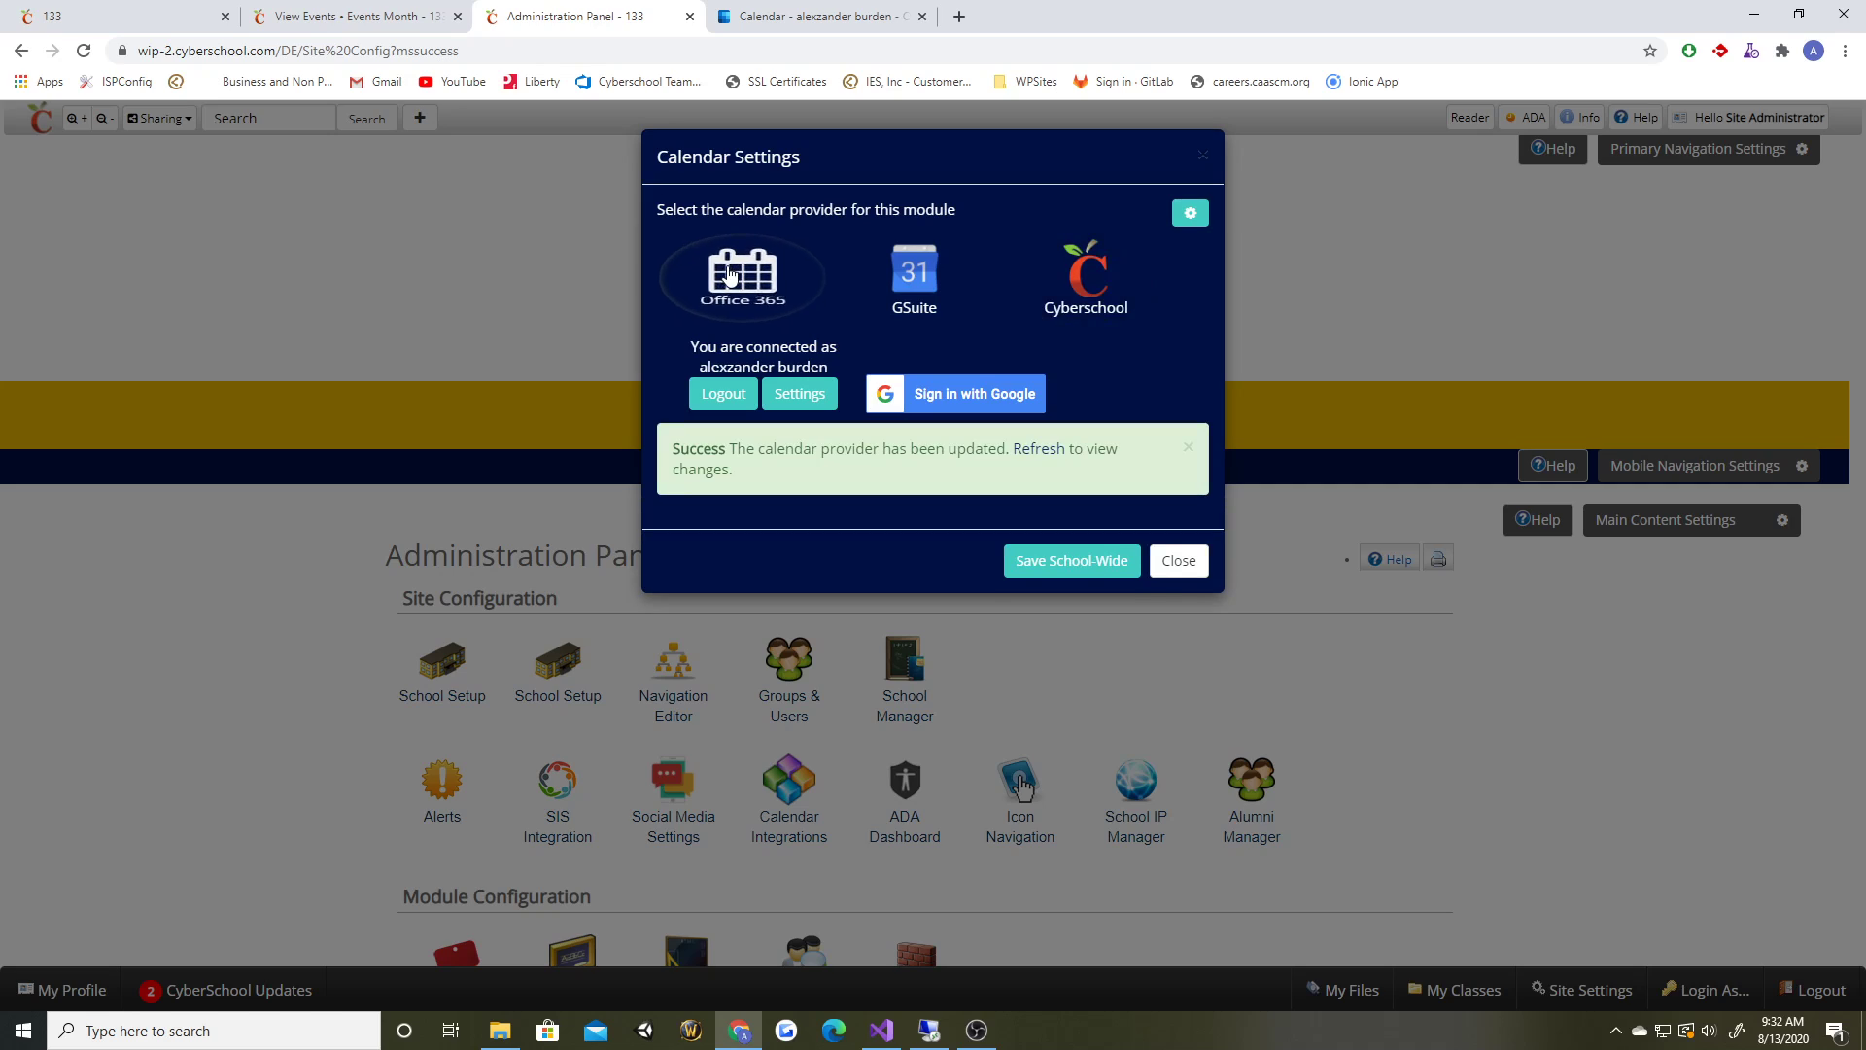
pyautogui.click(1037, 449)
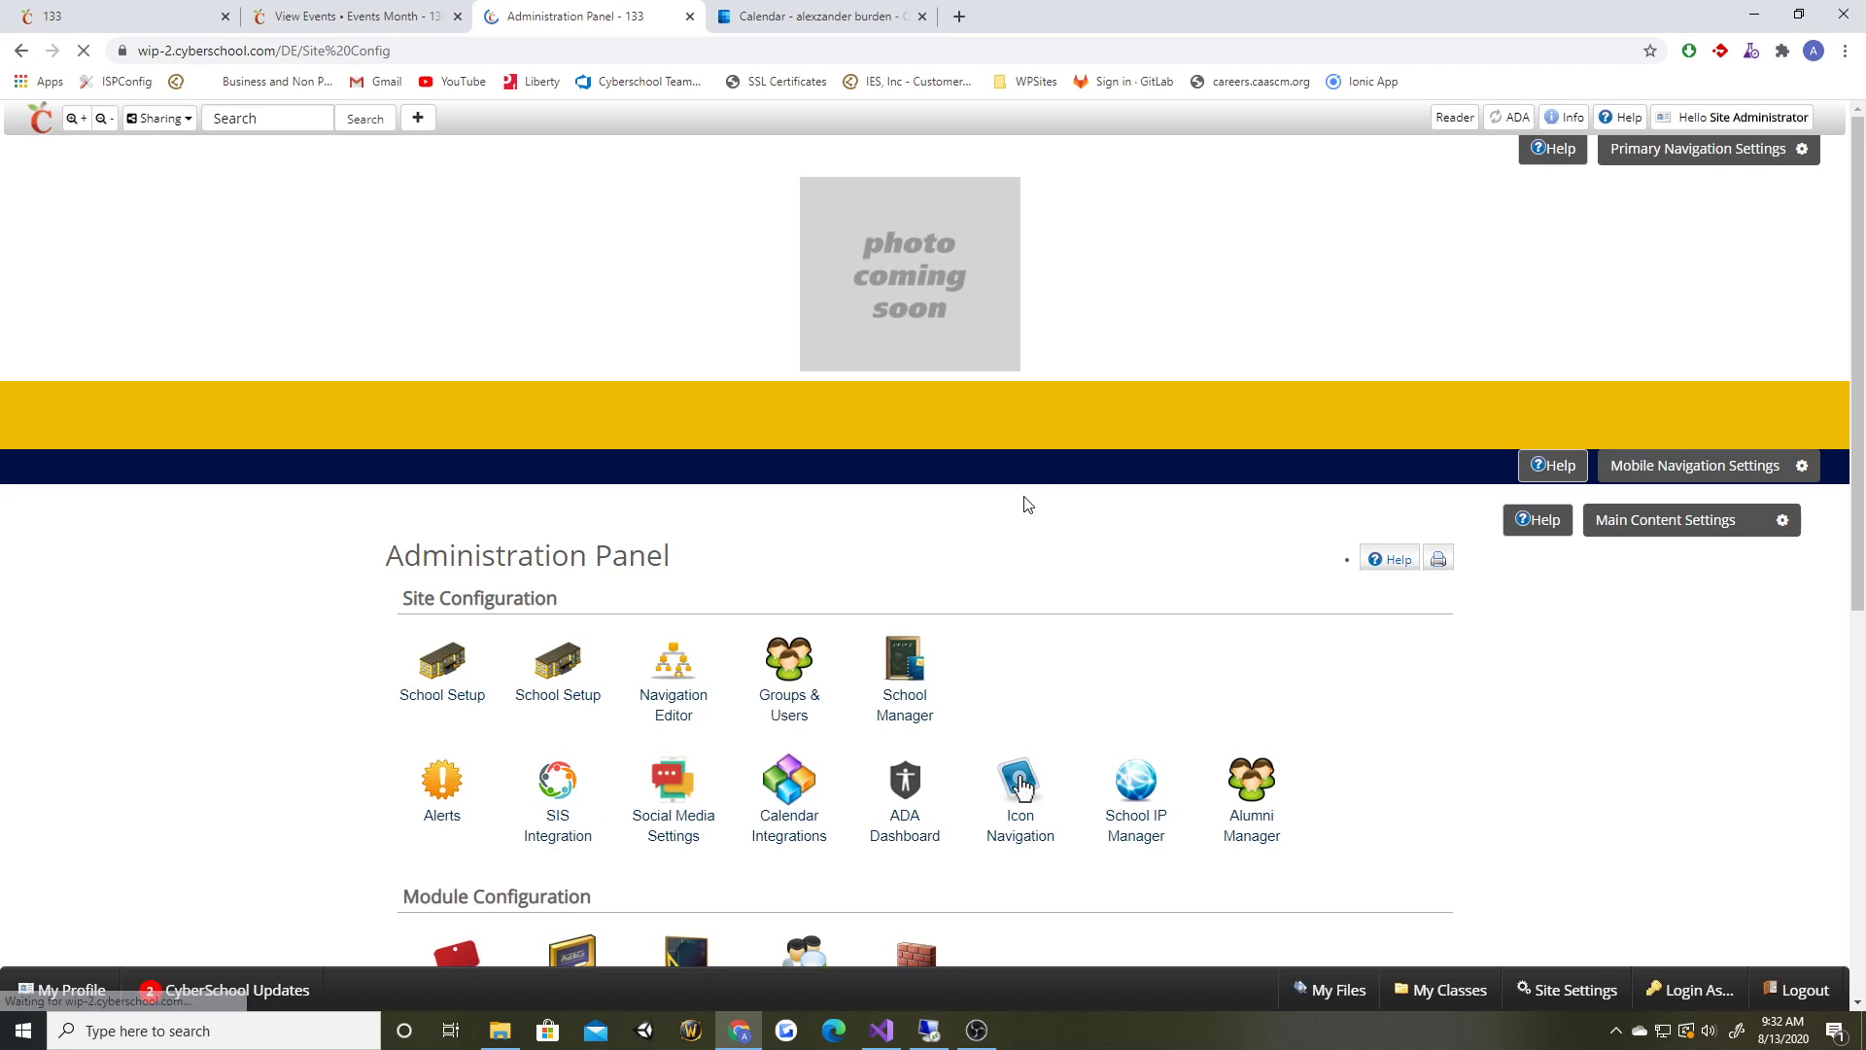
# - Reopen the calendar integrations, check the provider and the selected Microsoft calendars, and close the settings
pyautogui.click(805, 692)
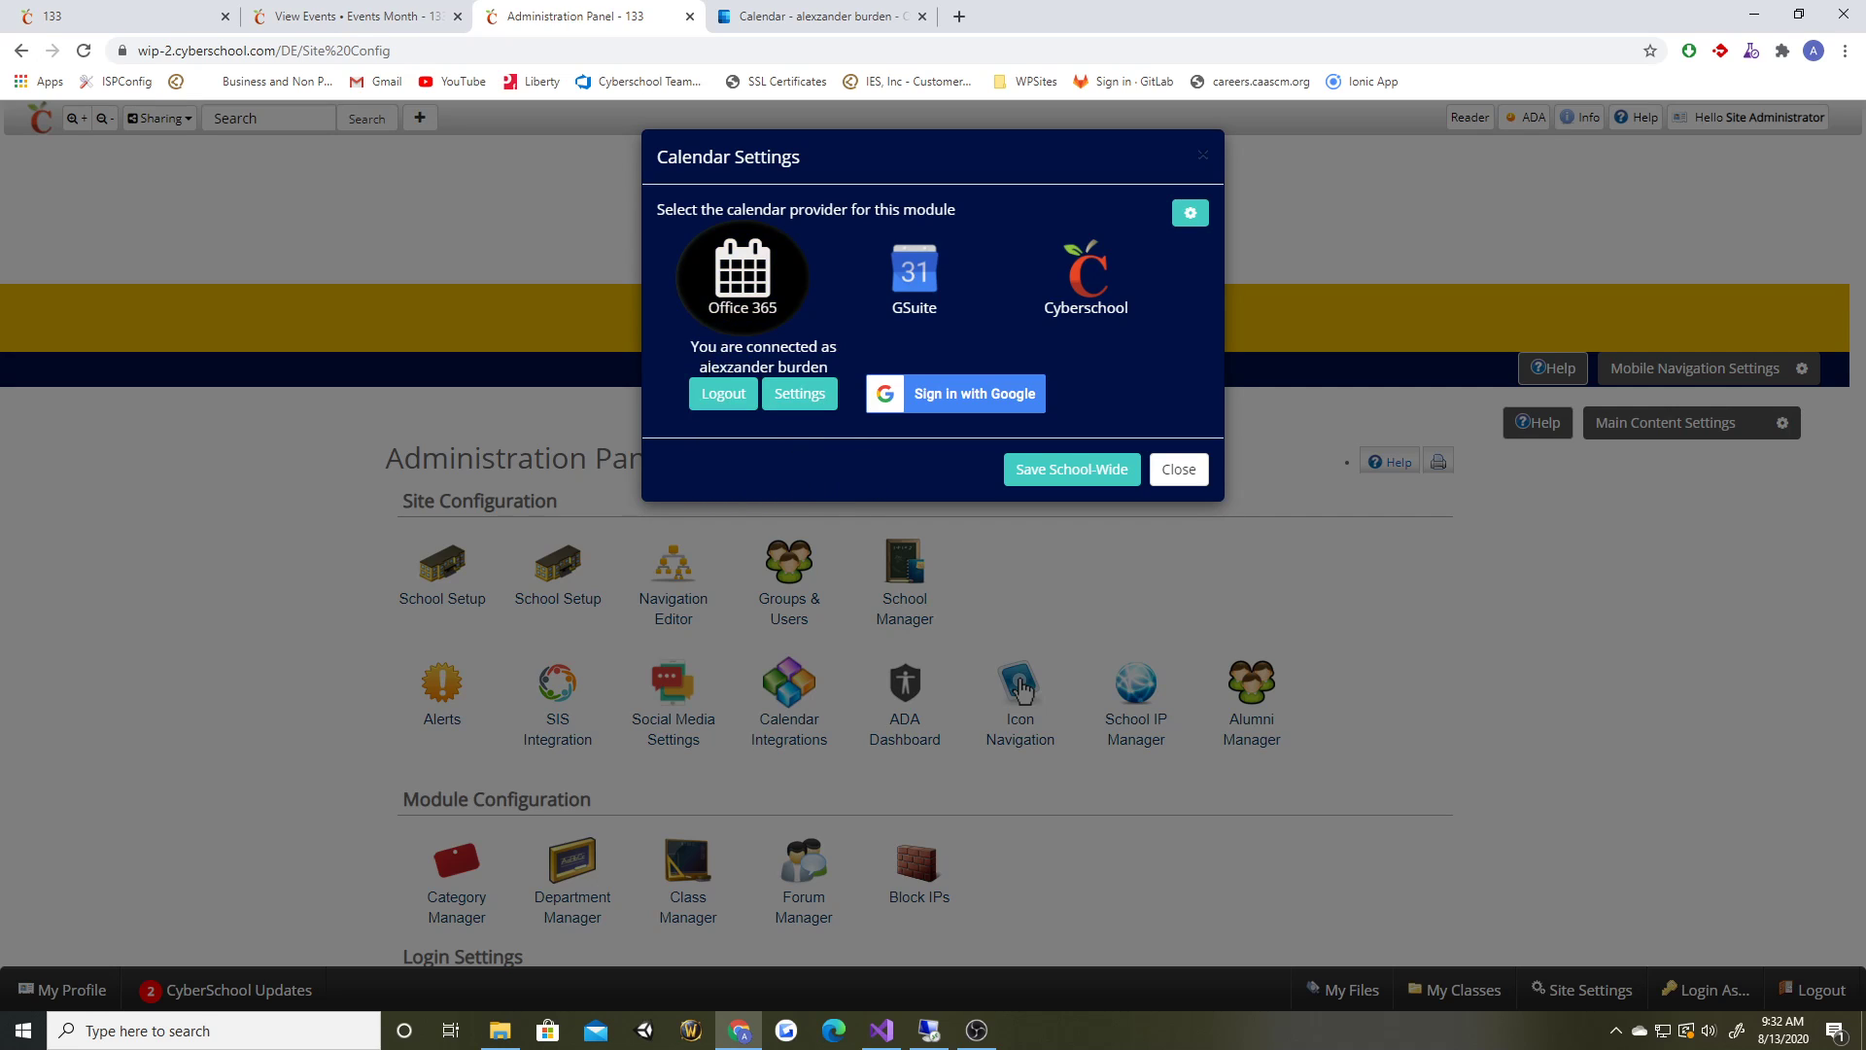
pyautogui.click(789, 395)
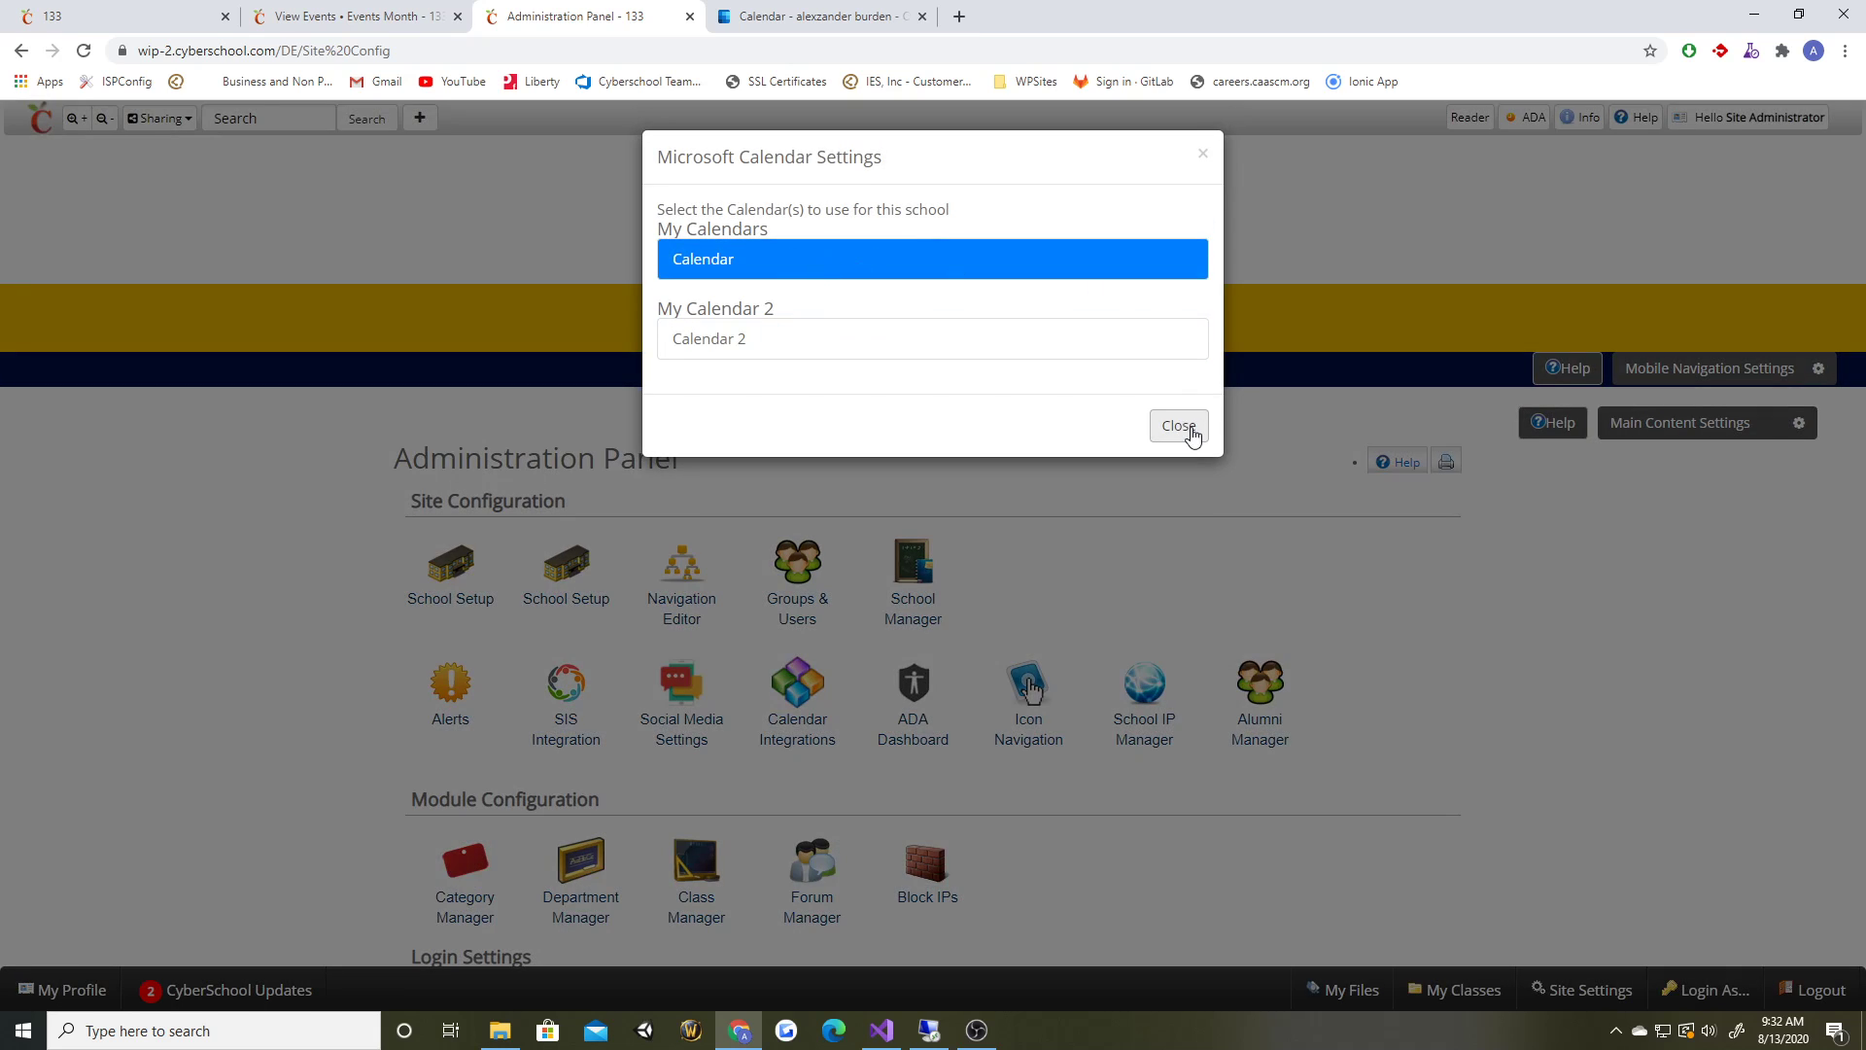
pyautogui.click(1182, 403)
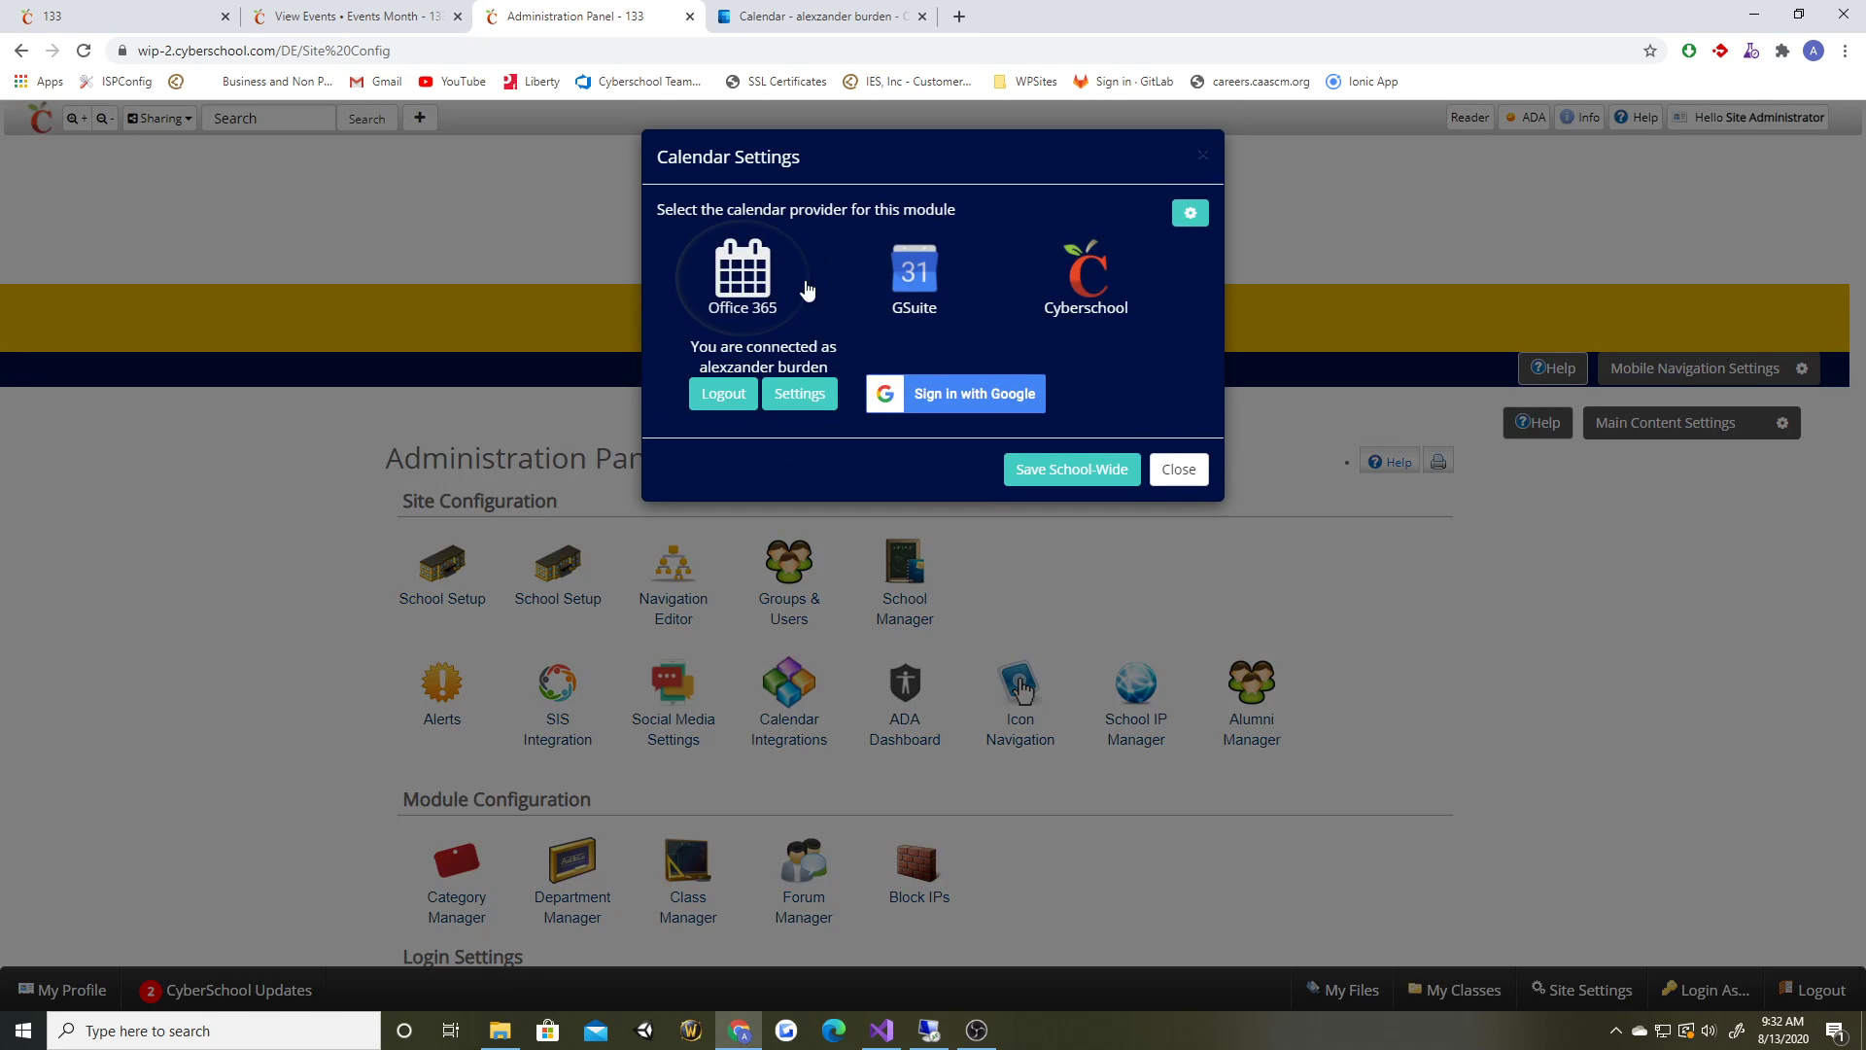
pyautogui.click(1200, 159)
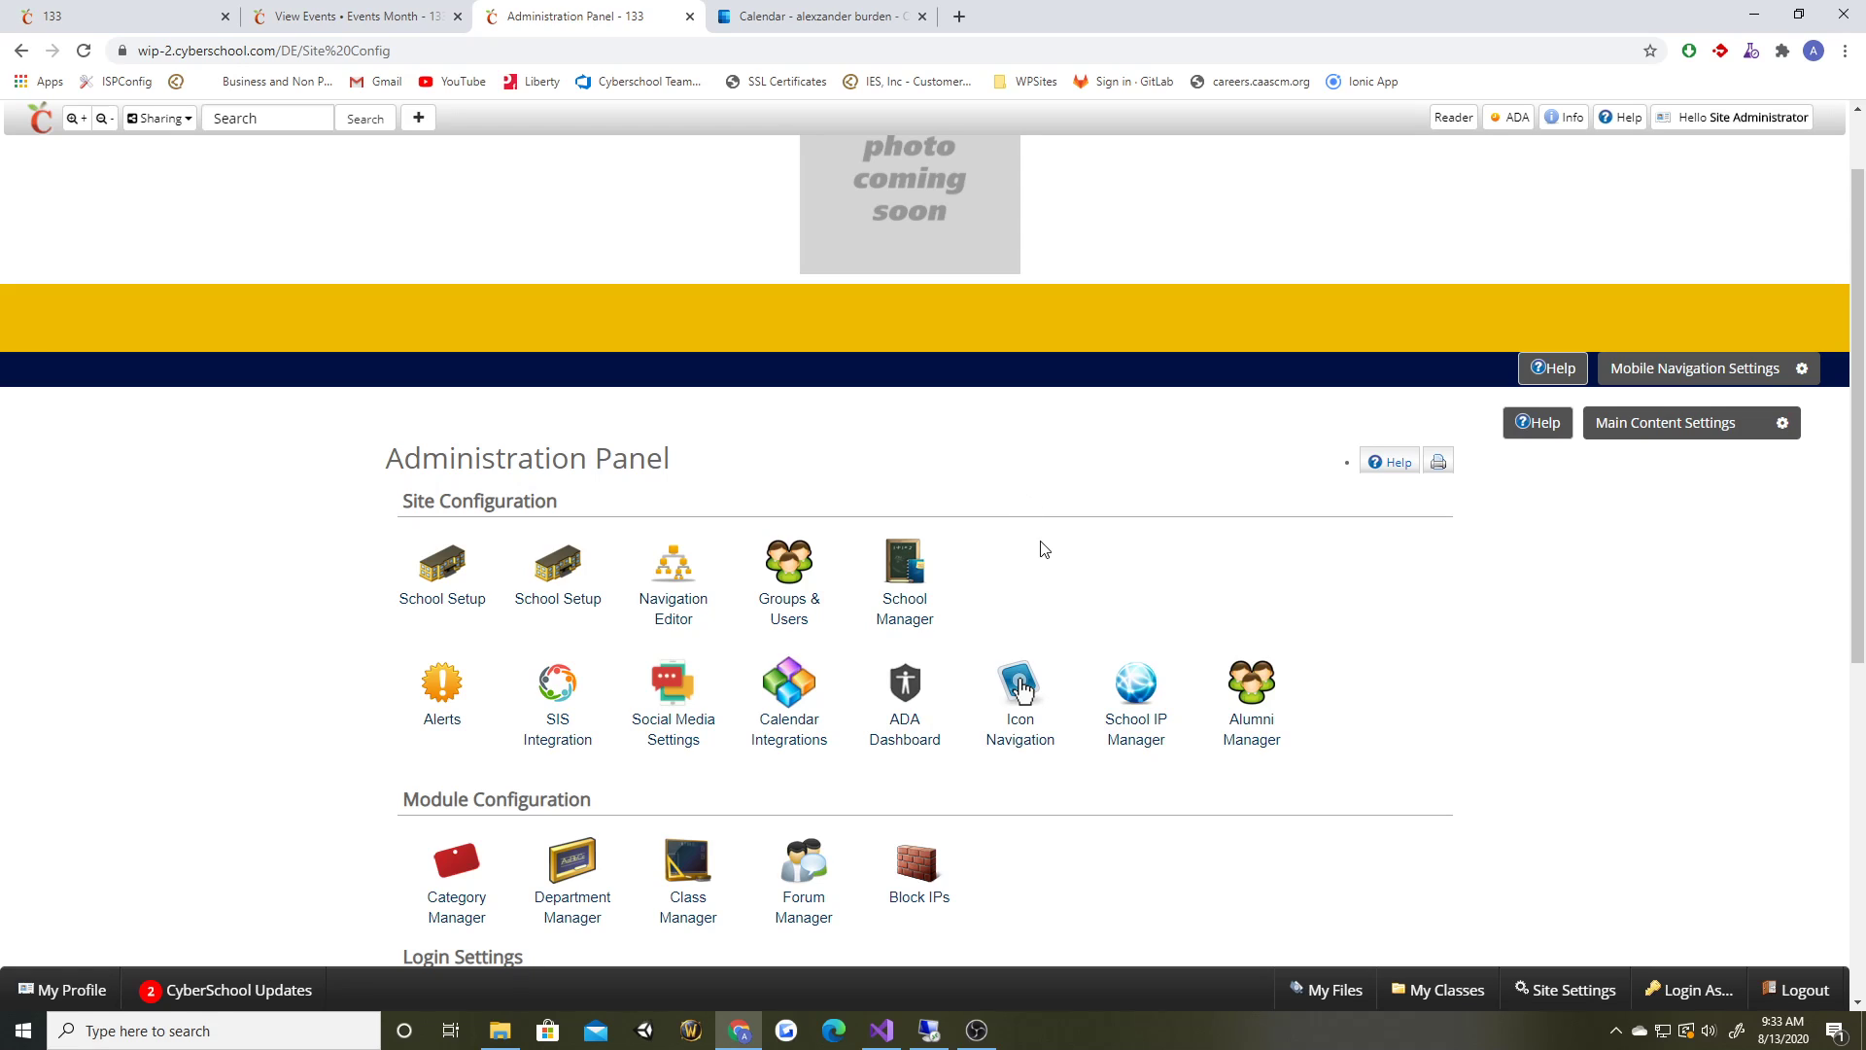
# - Reload the events month view and the school homepage to check them for the Office 365 events
pyautogui.click(350, 16)
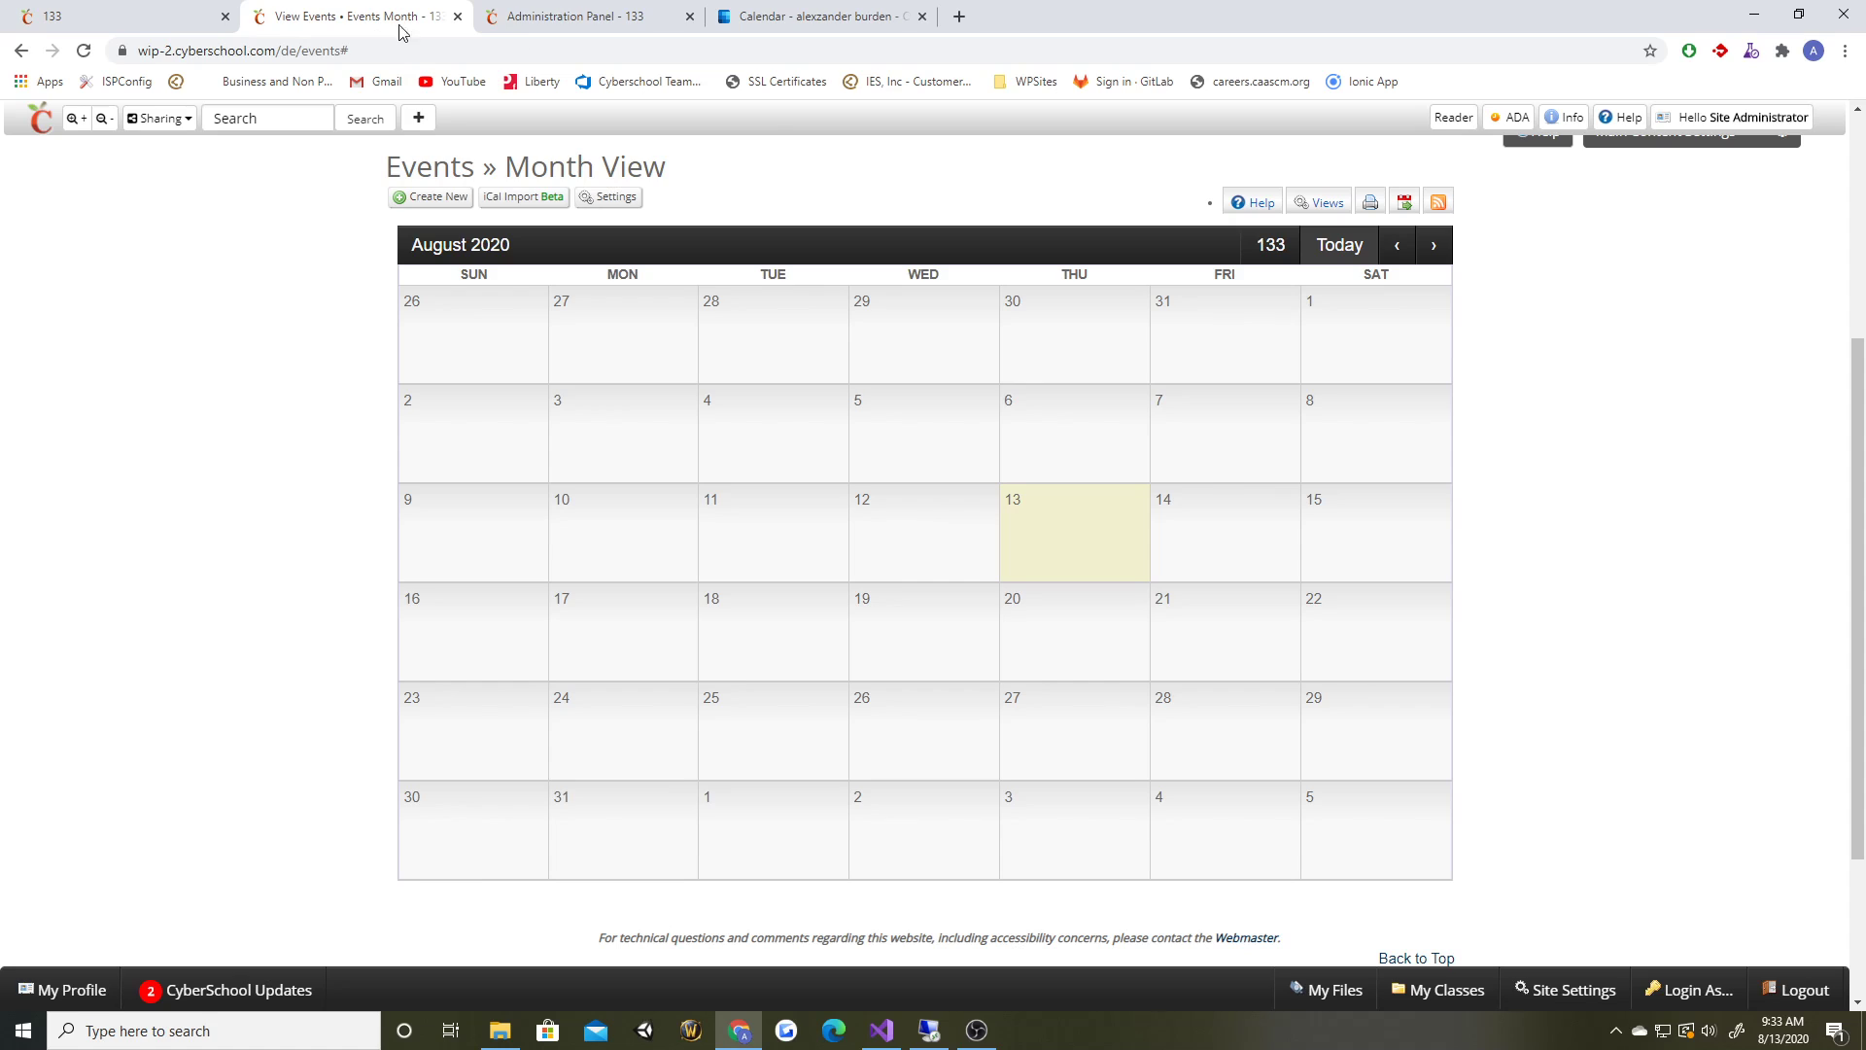
pyautogui.click(579, 399)
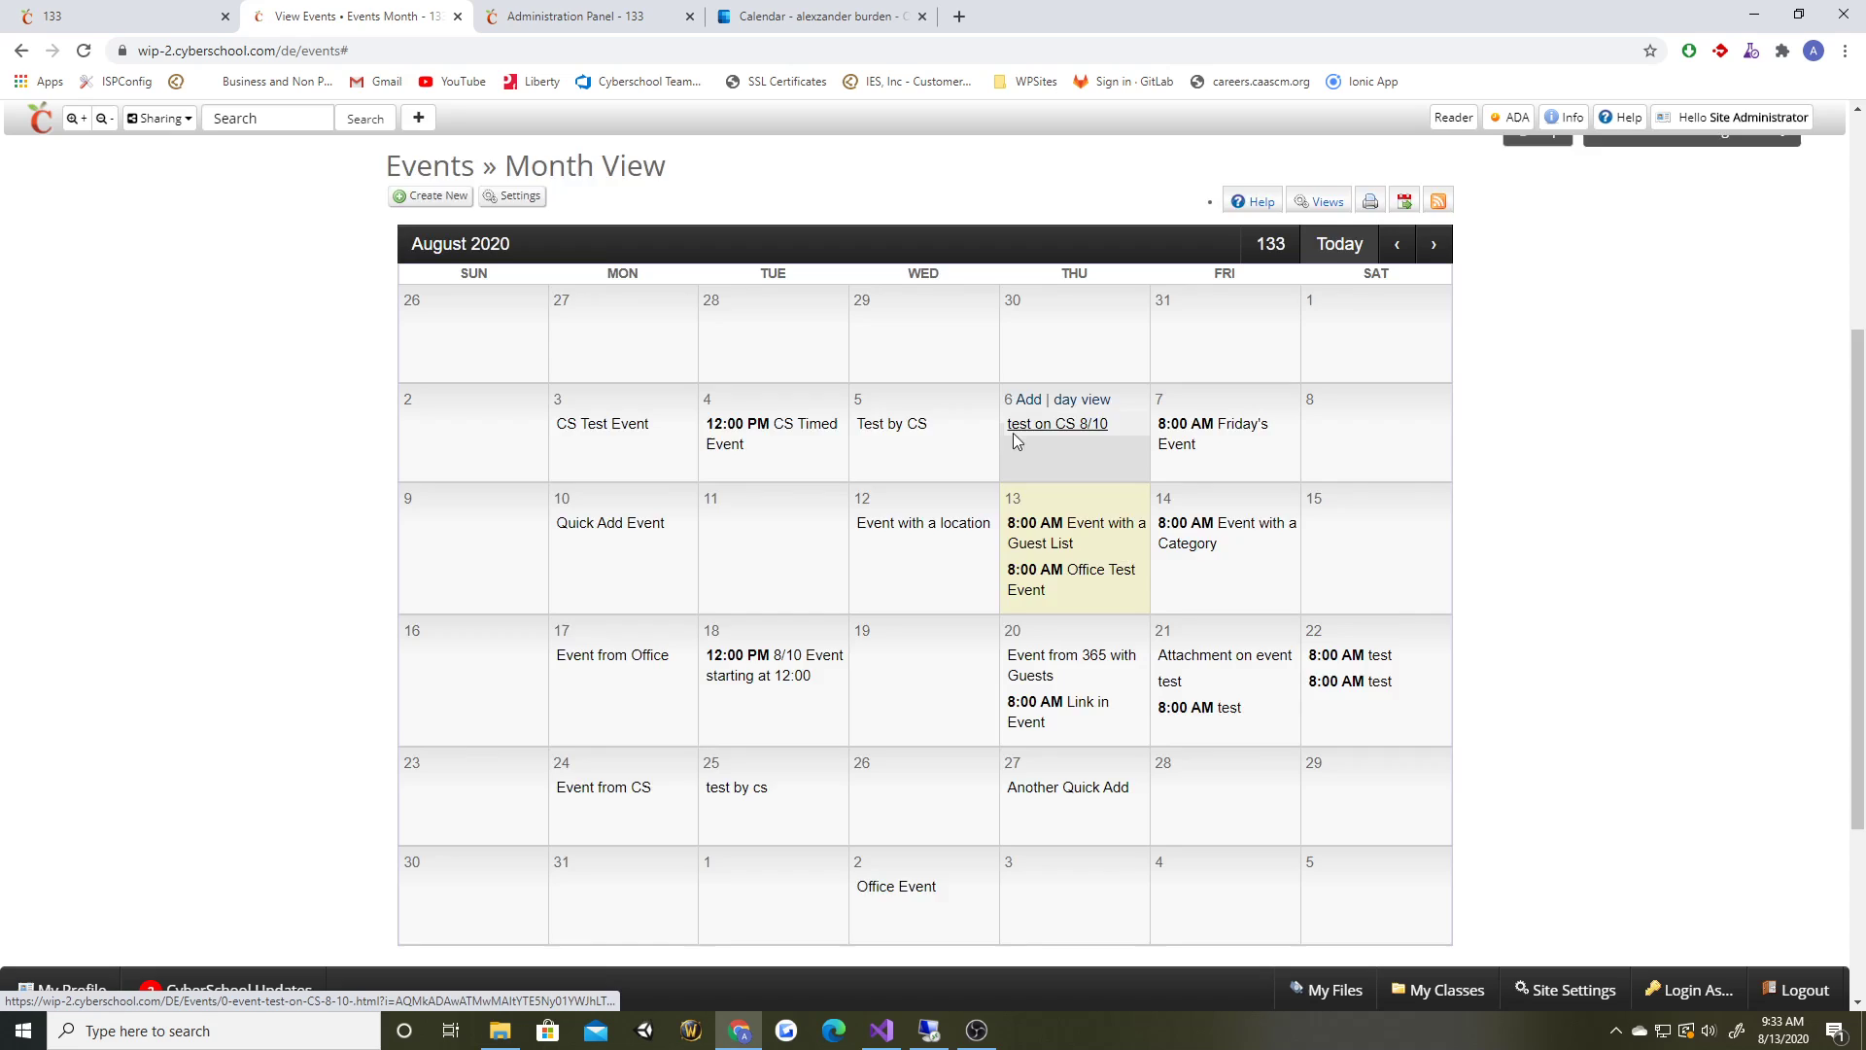
pyautogui.scroll(-1, 1194, 688)
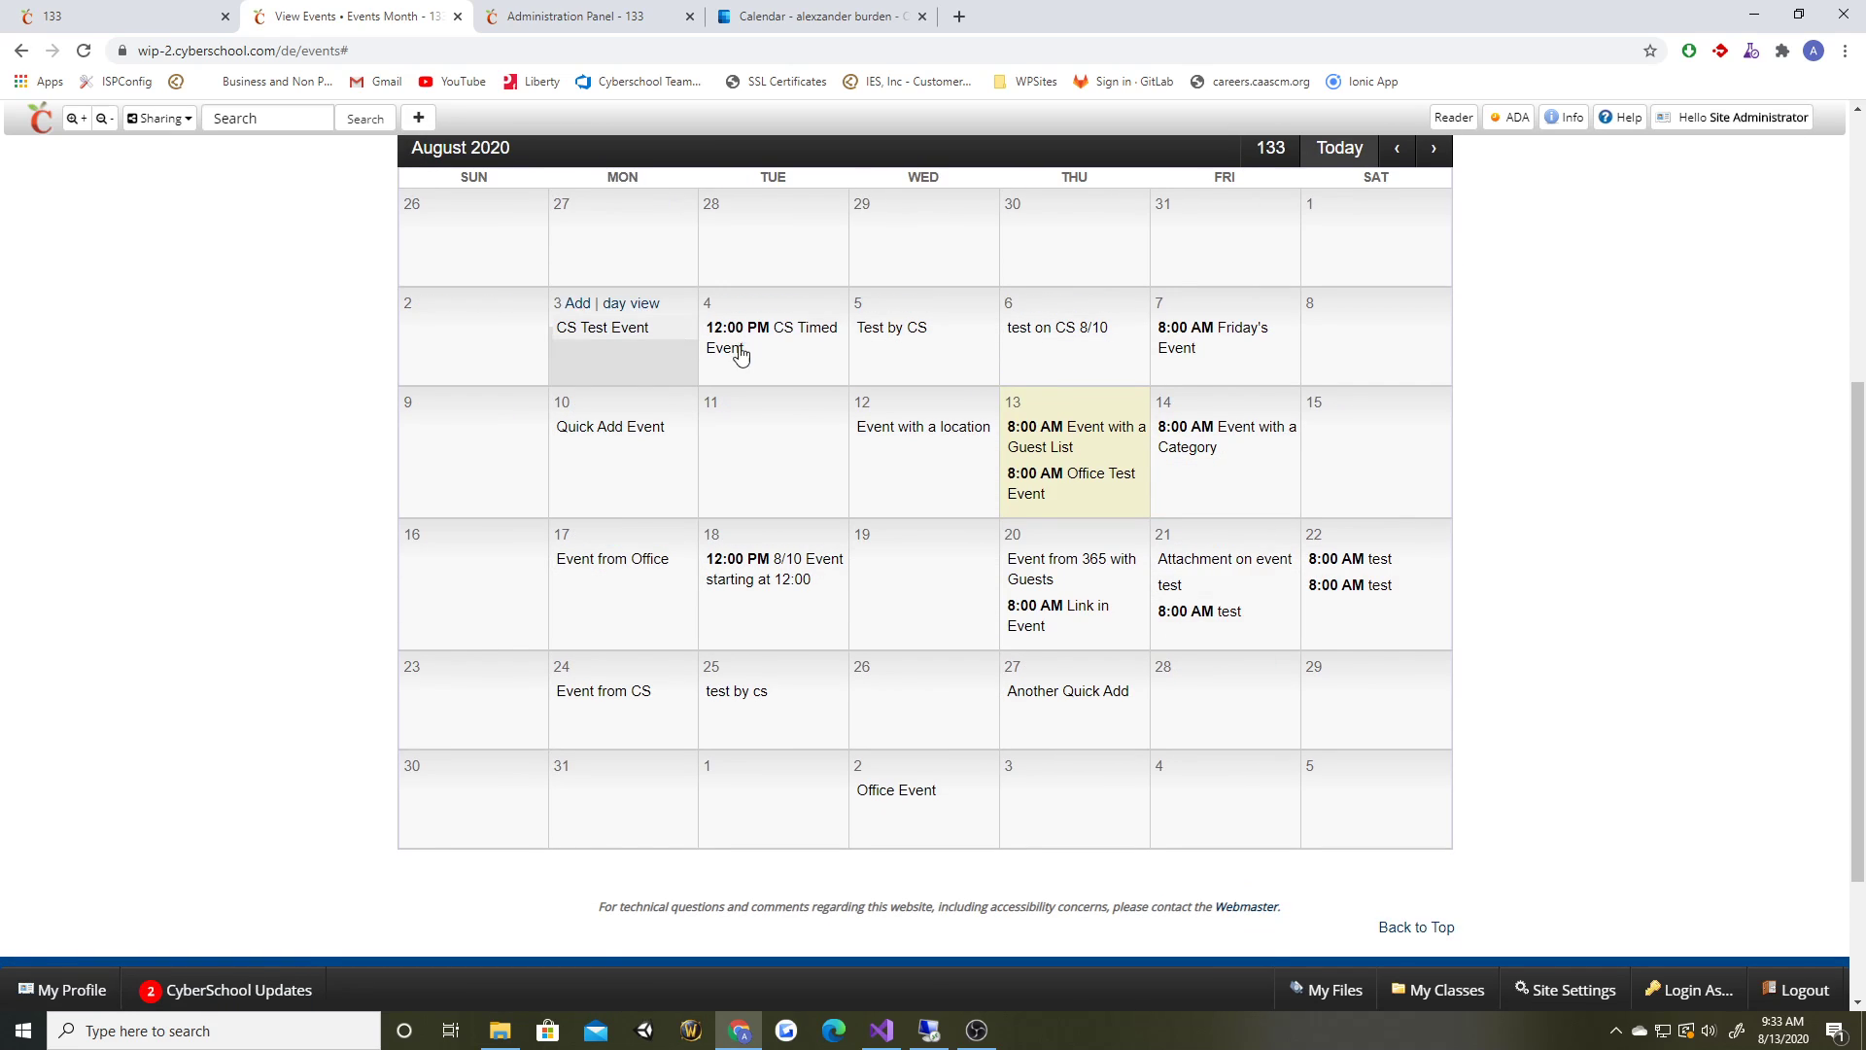
pyautogui.scroll(1, 821, 408)
pyautogui.click(128, 22)
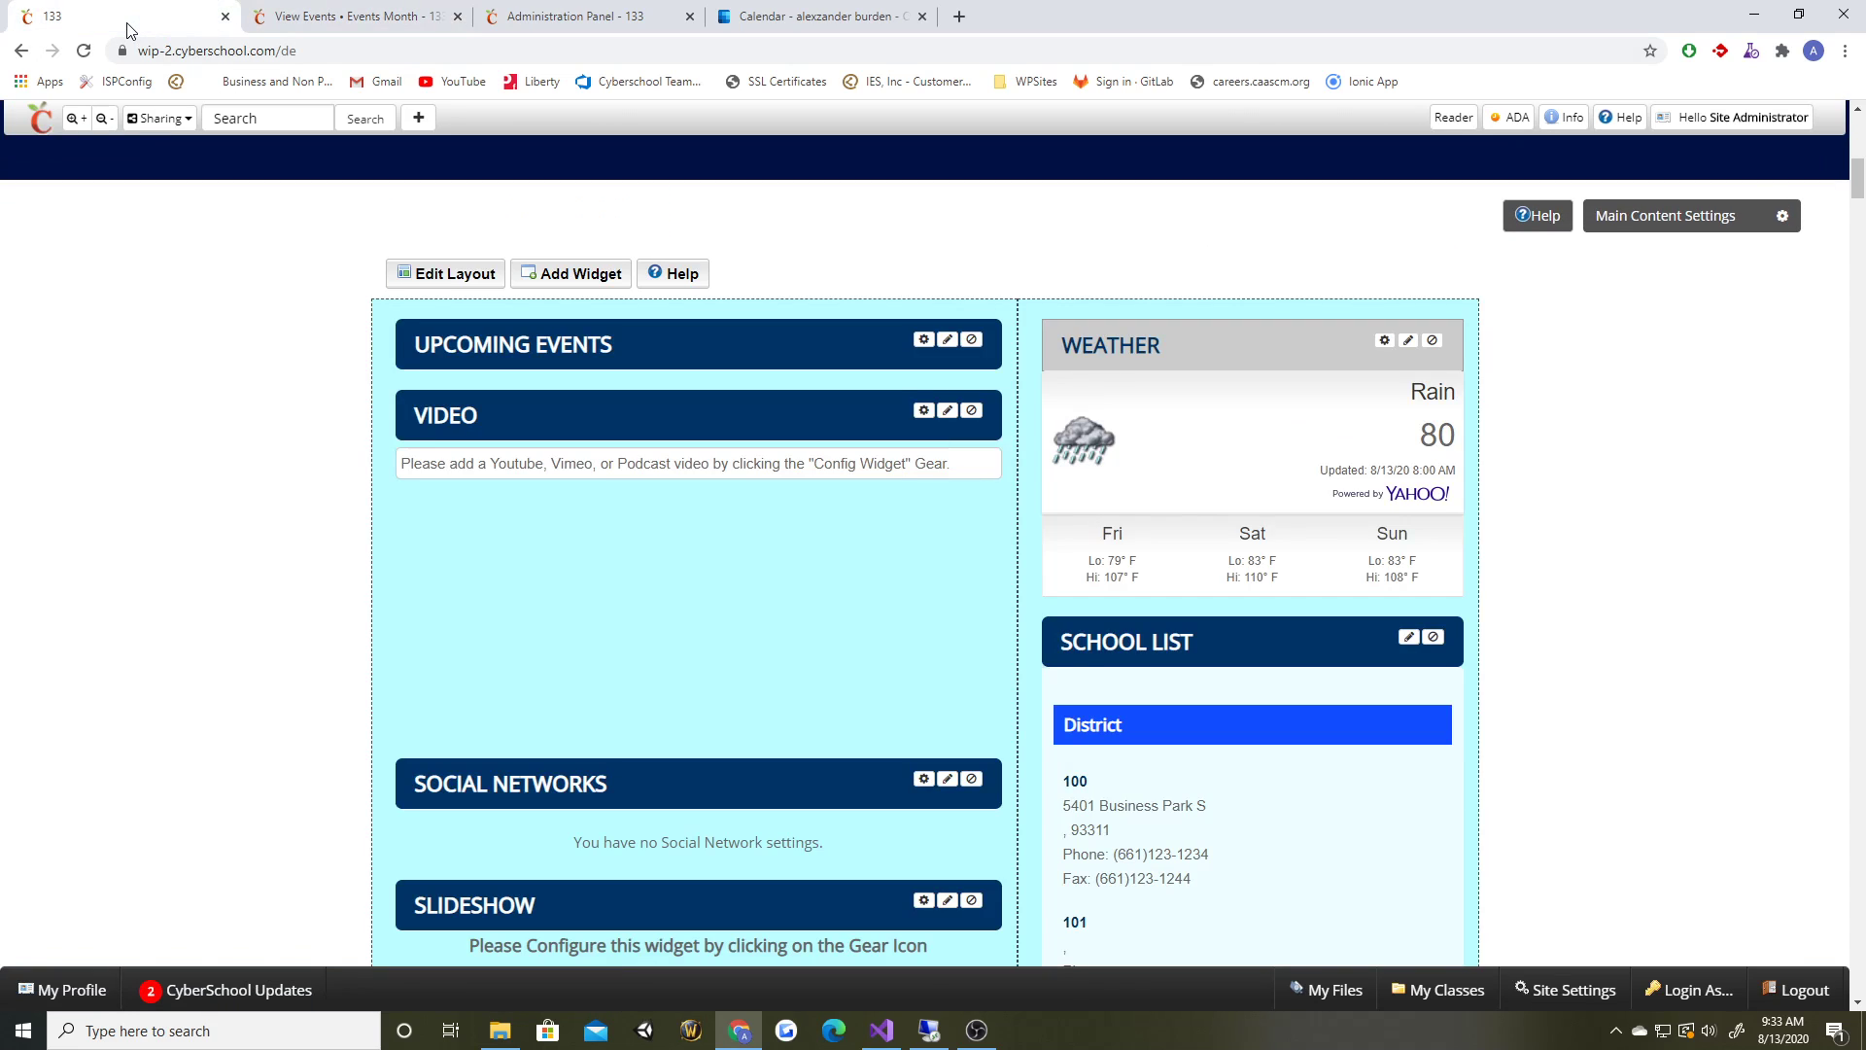
pyautogui.press('F5')
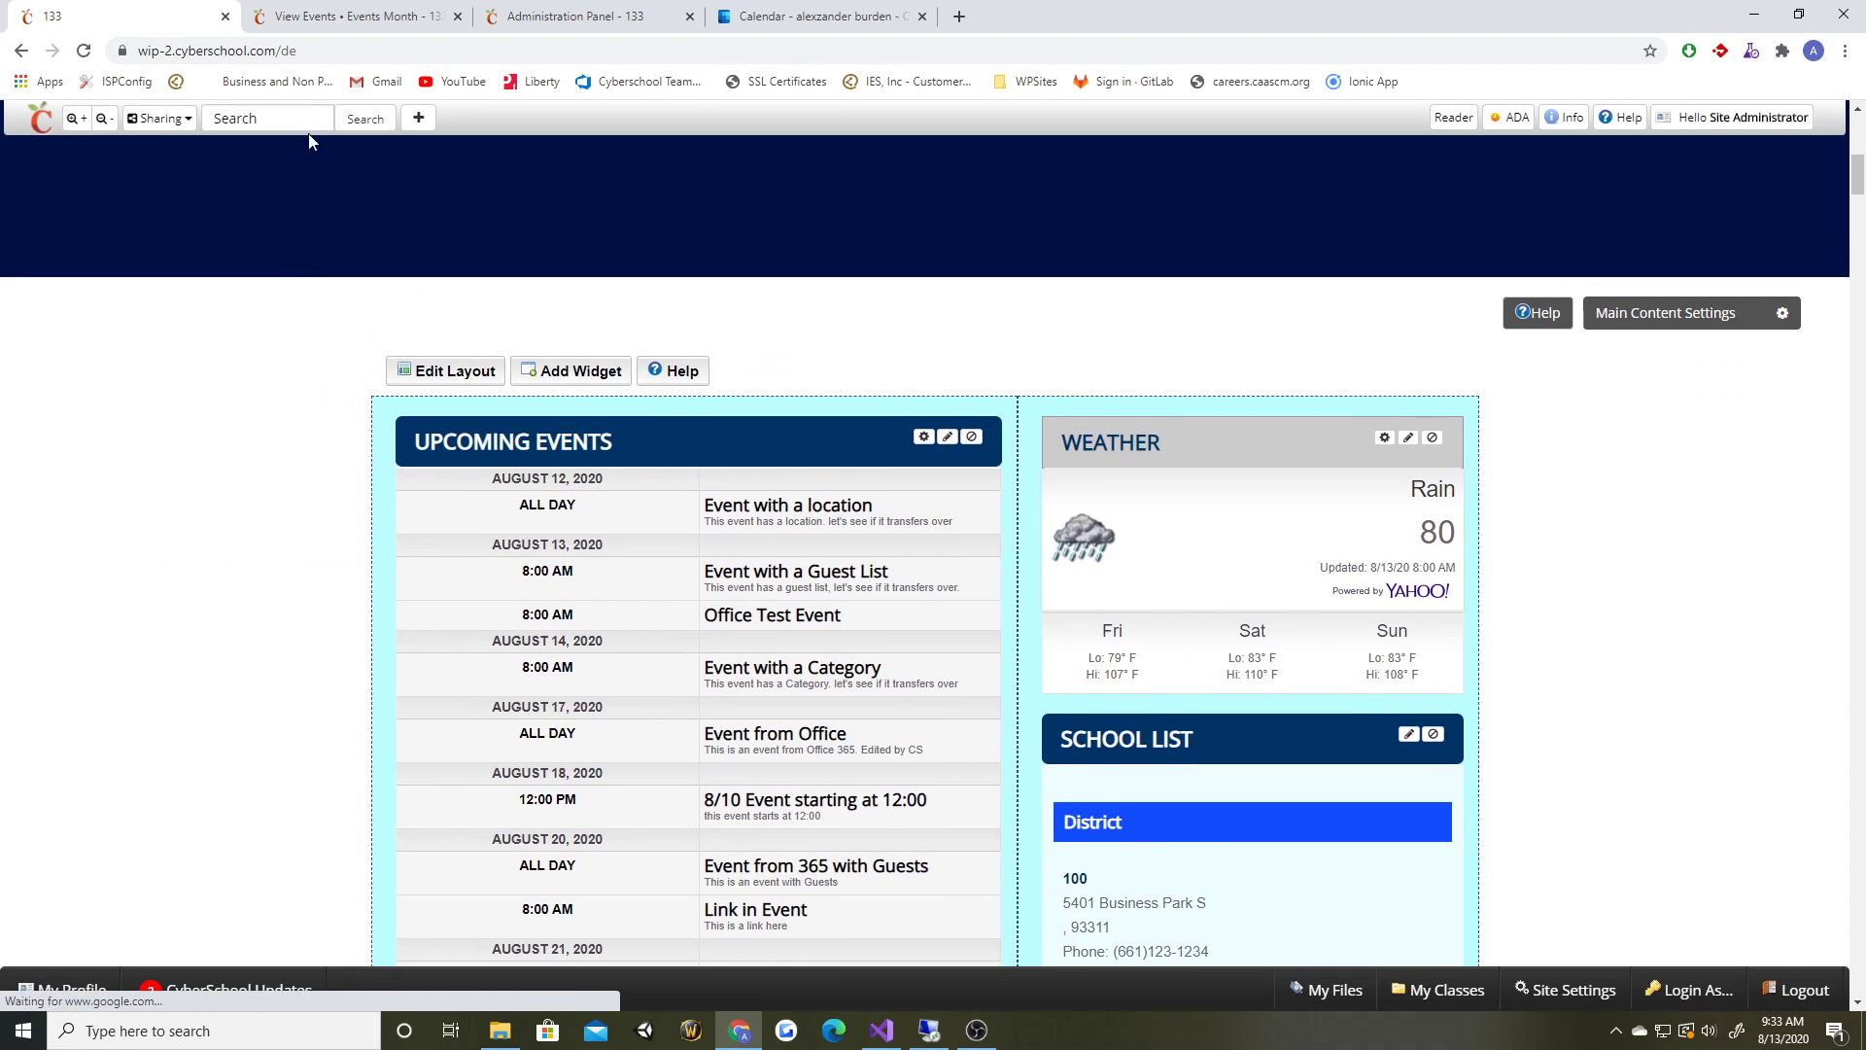
# - Compare the August 2020 events in the site's month view with the Outlook calendar
pyautogui.click(332, 26)
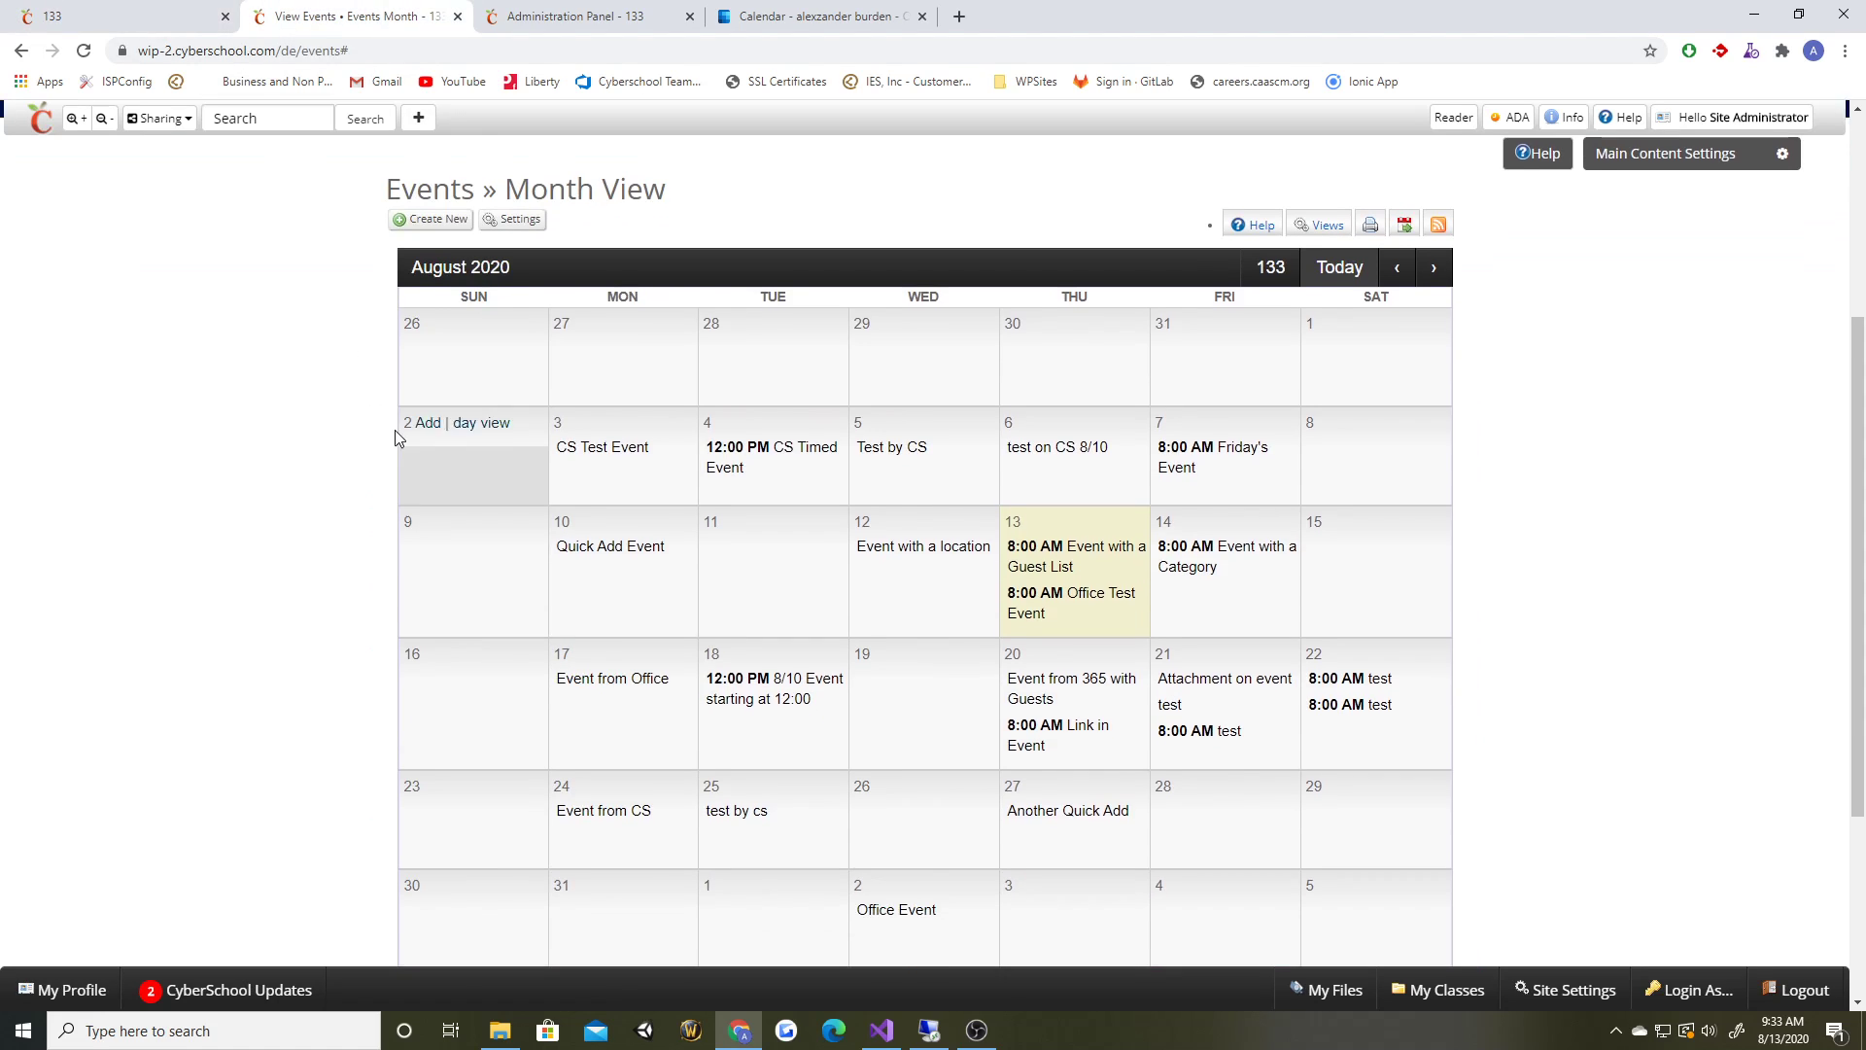
pyautogui.scroll(-1, 394, 430)
pyautogui.scroll(-1, 394, 442)
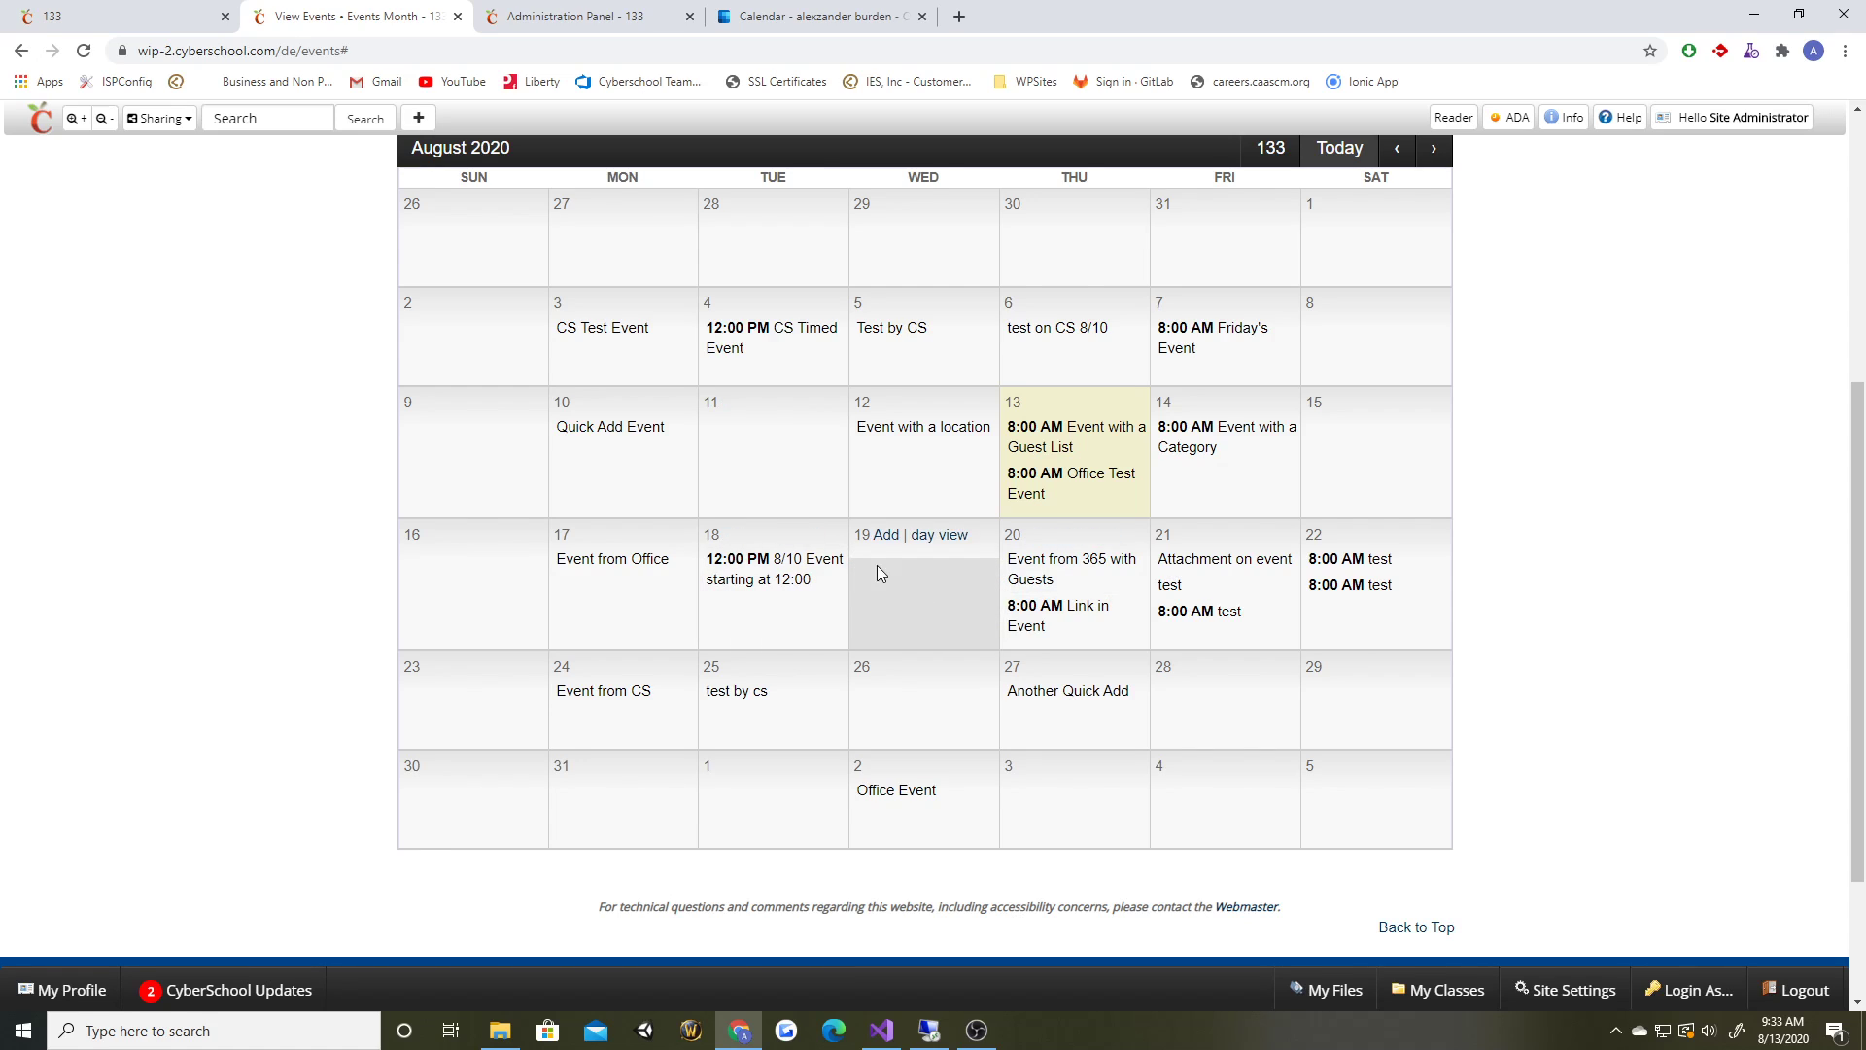
pyautogui.click(798, 15)
pyautogui.click(325, 18)
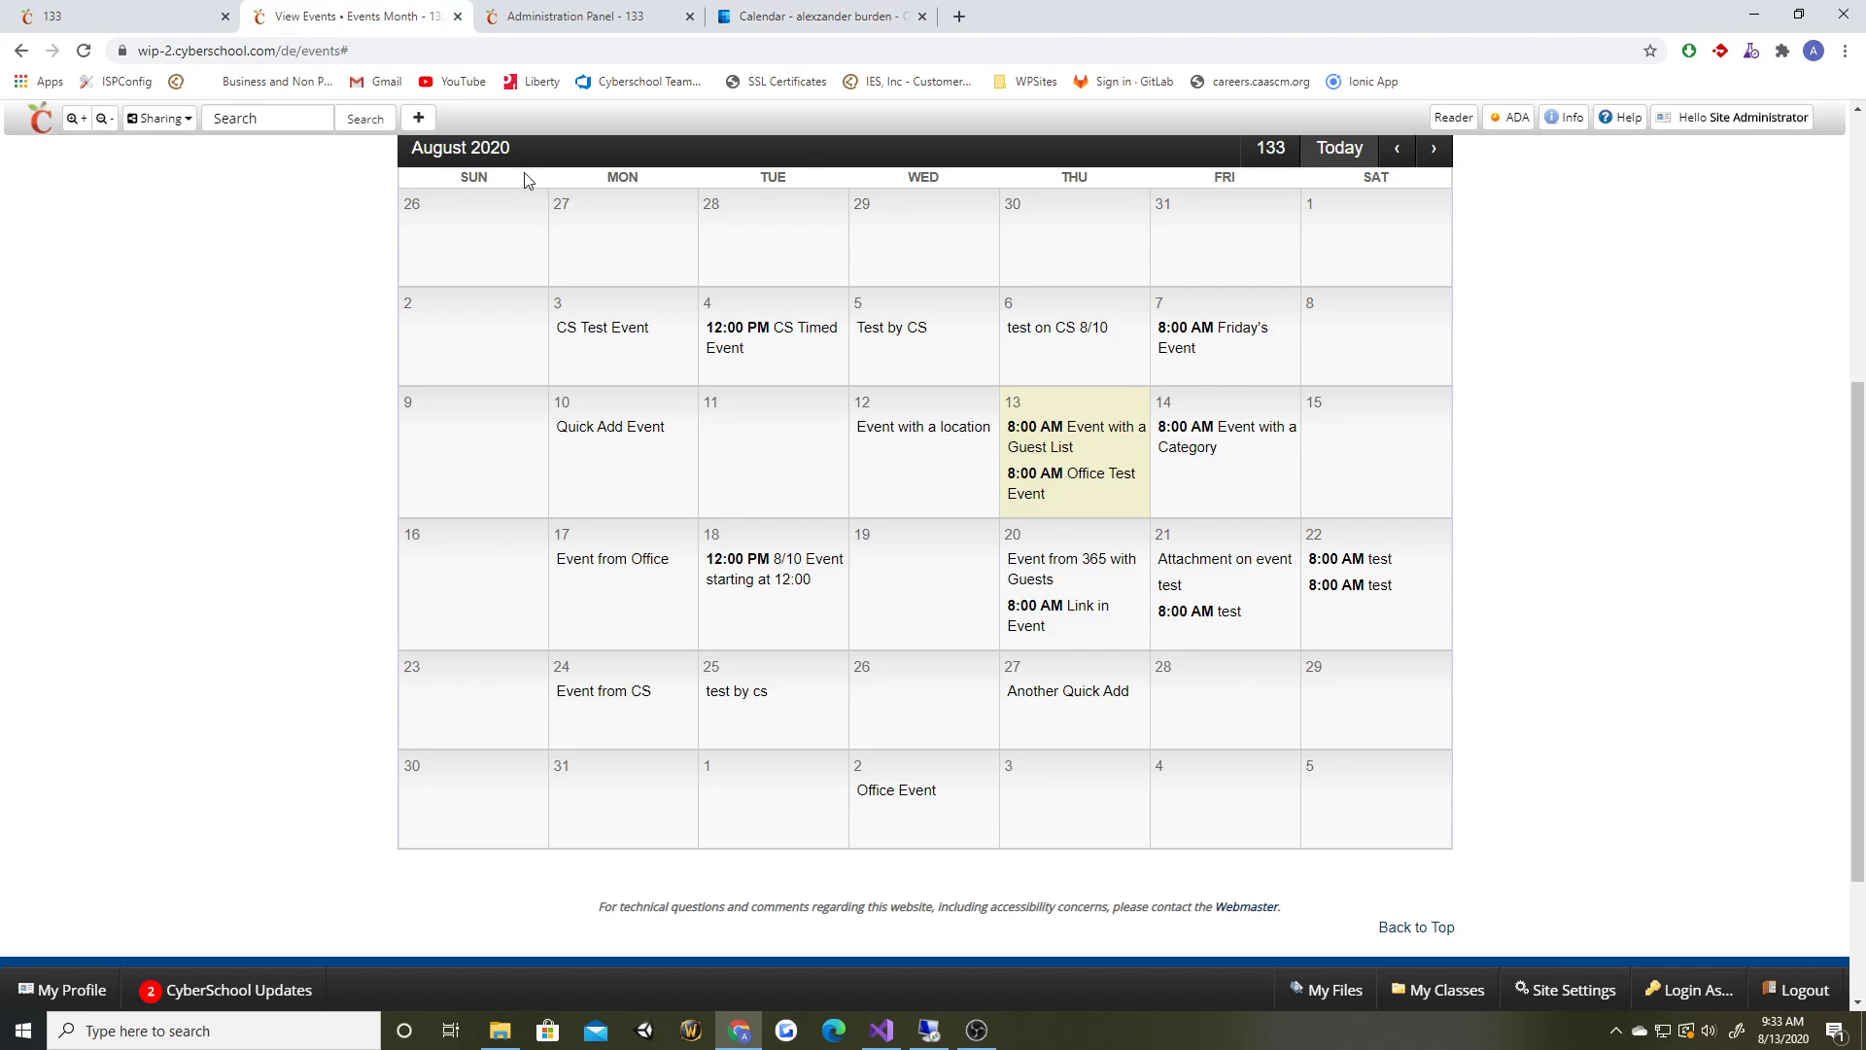
# - Start a new all-day event on August 19, 2020 in the site's month view, with no repeat, in the calendar named Calendar
pyautogui.click(886, 536)
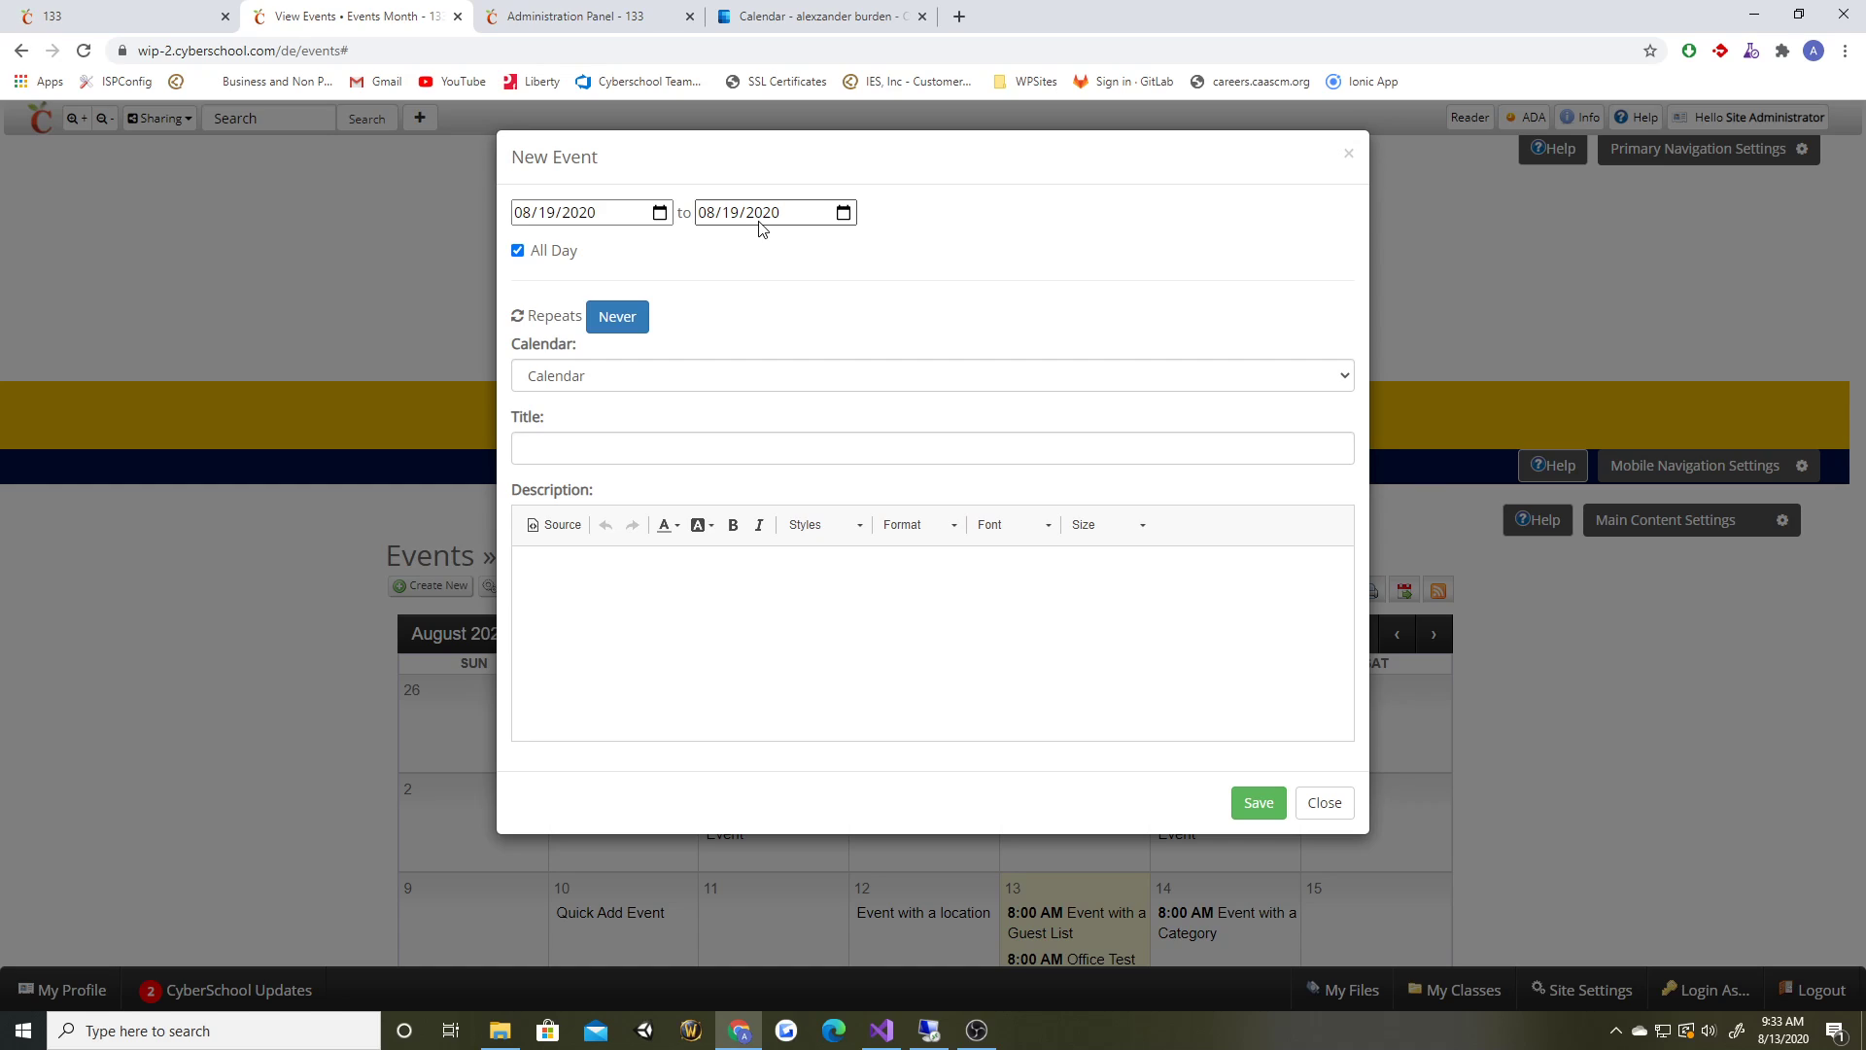
pyautogui.click(518, 252)
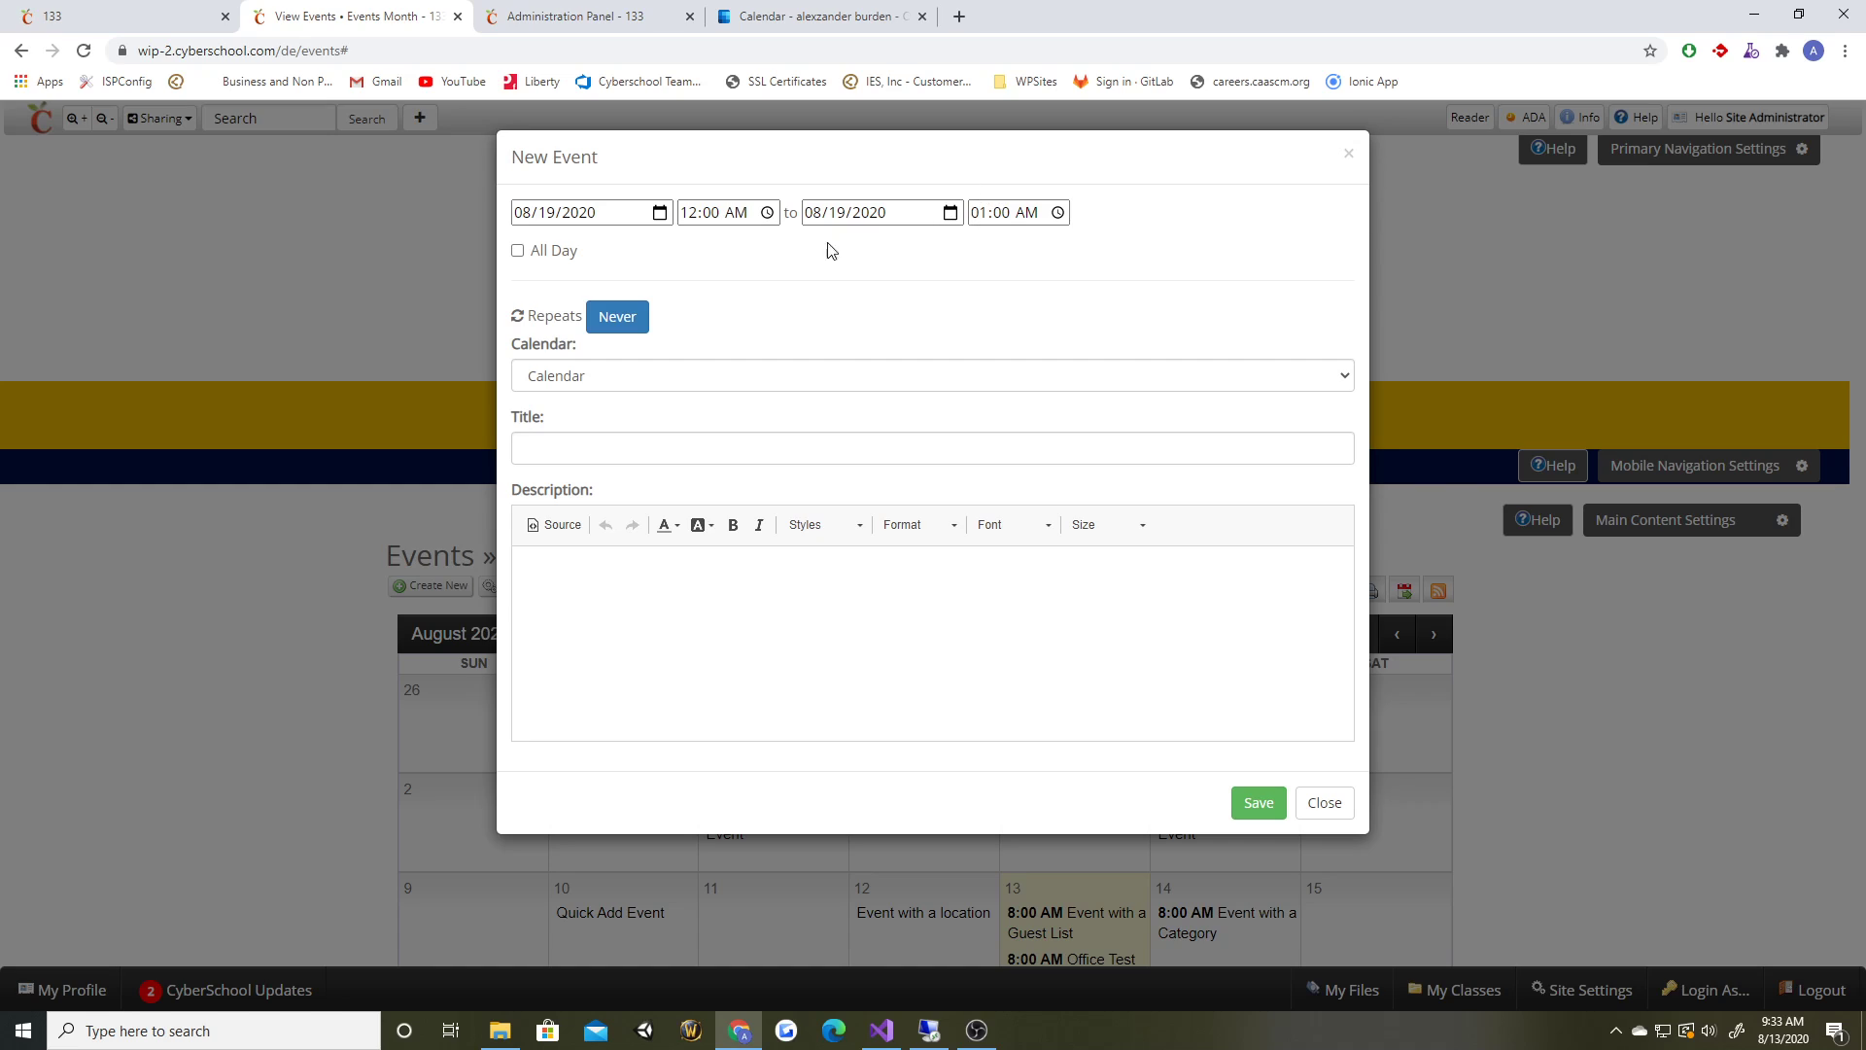
pyautogui.click(518, 252)
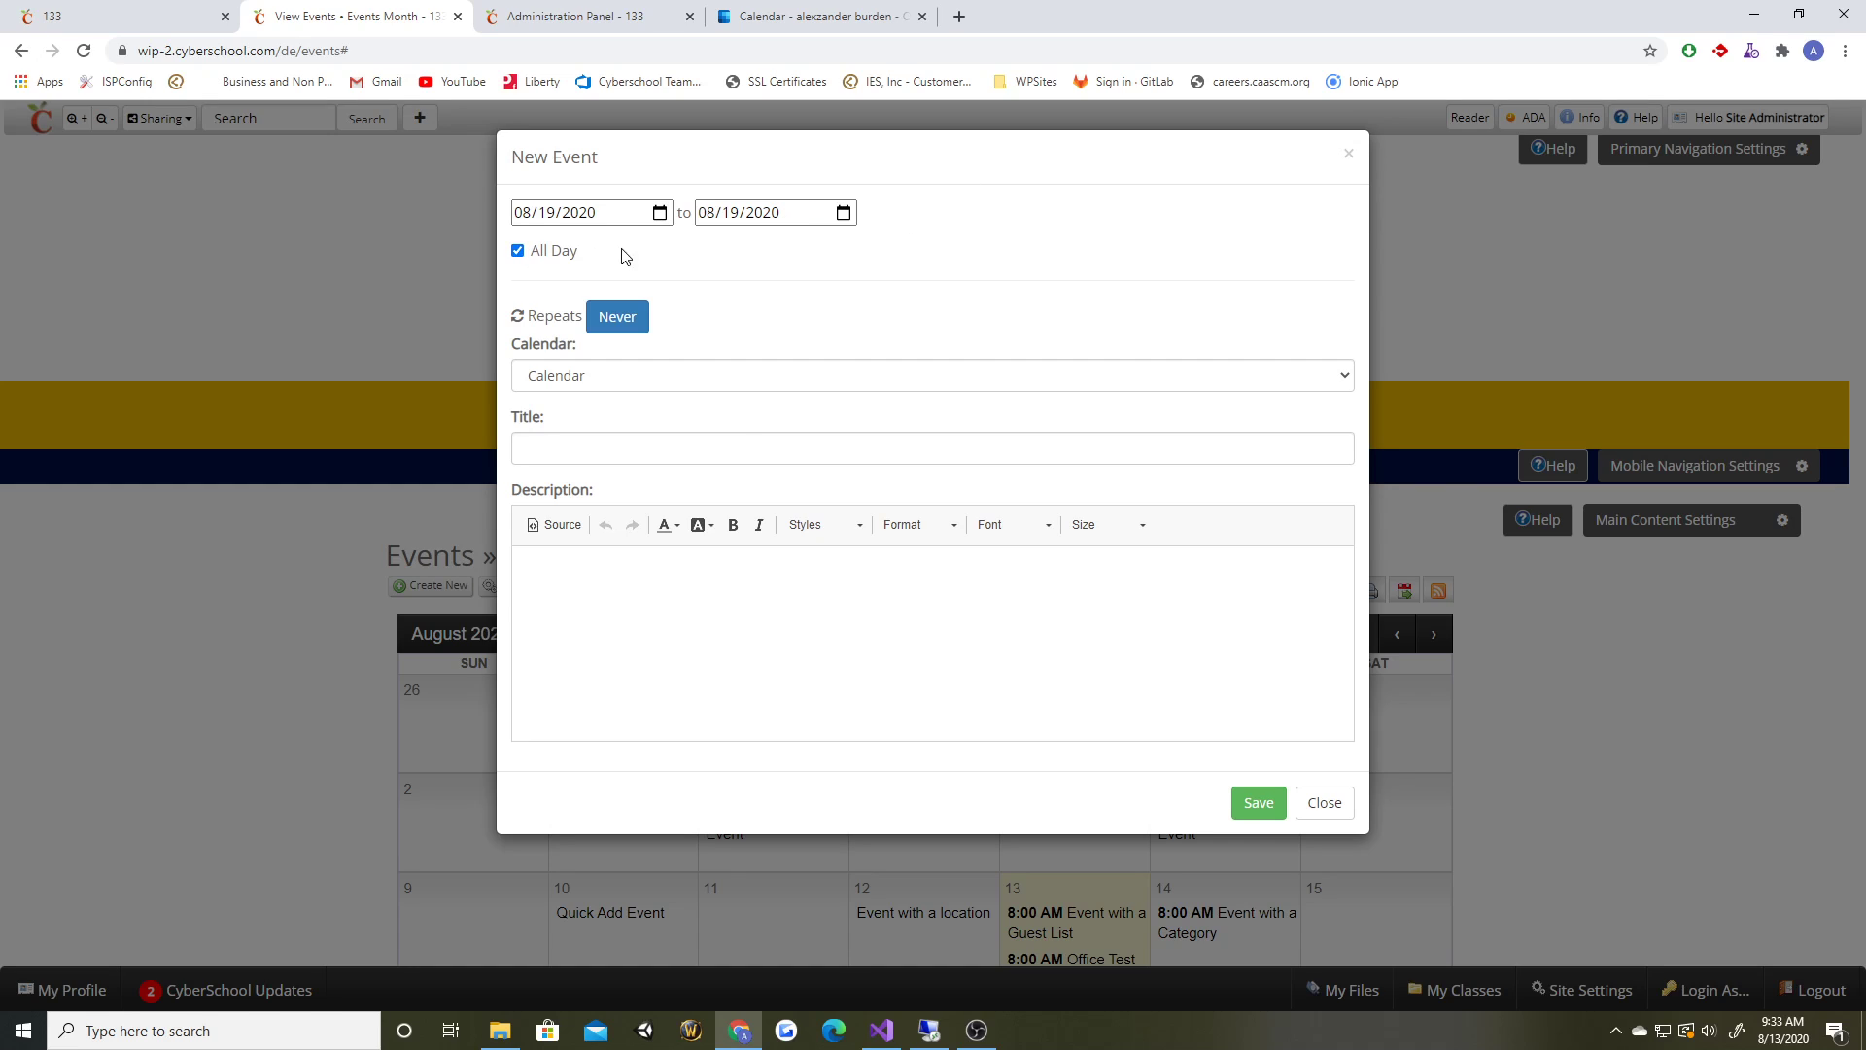
pyautogui.click(629, 321)
pyautogui.click(639, 378)
pyautogui.click(624, 377)
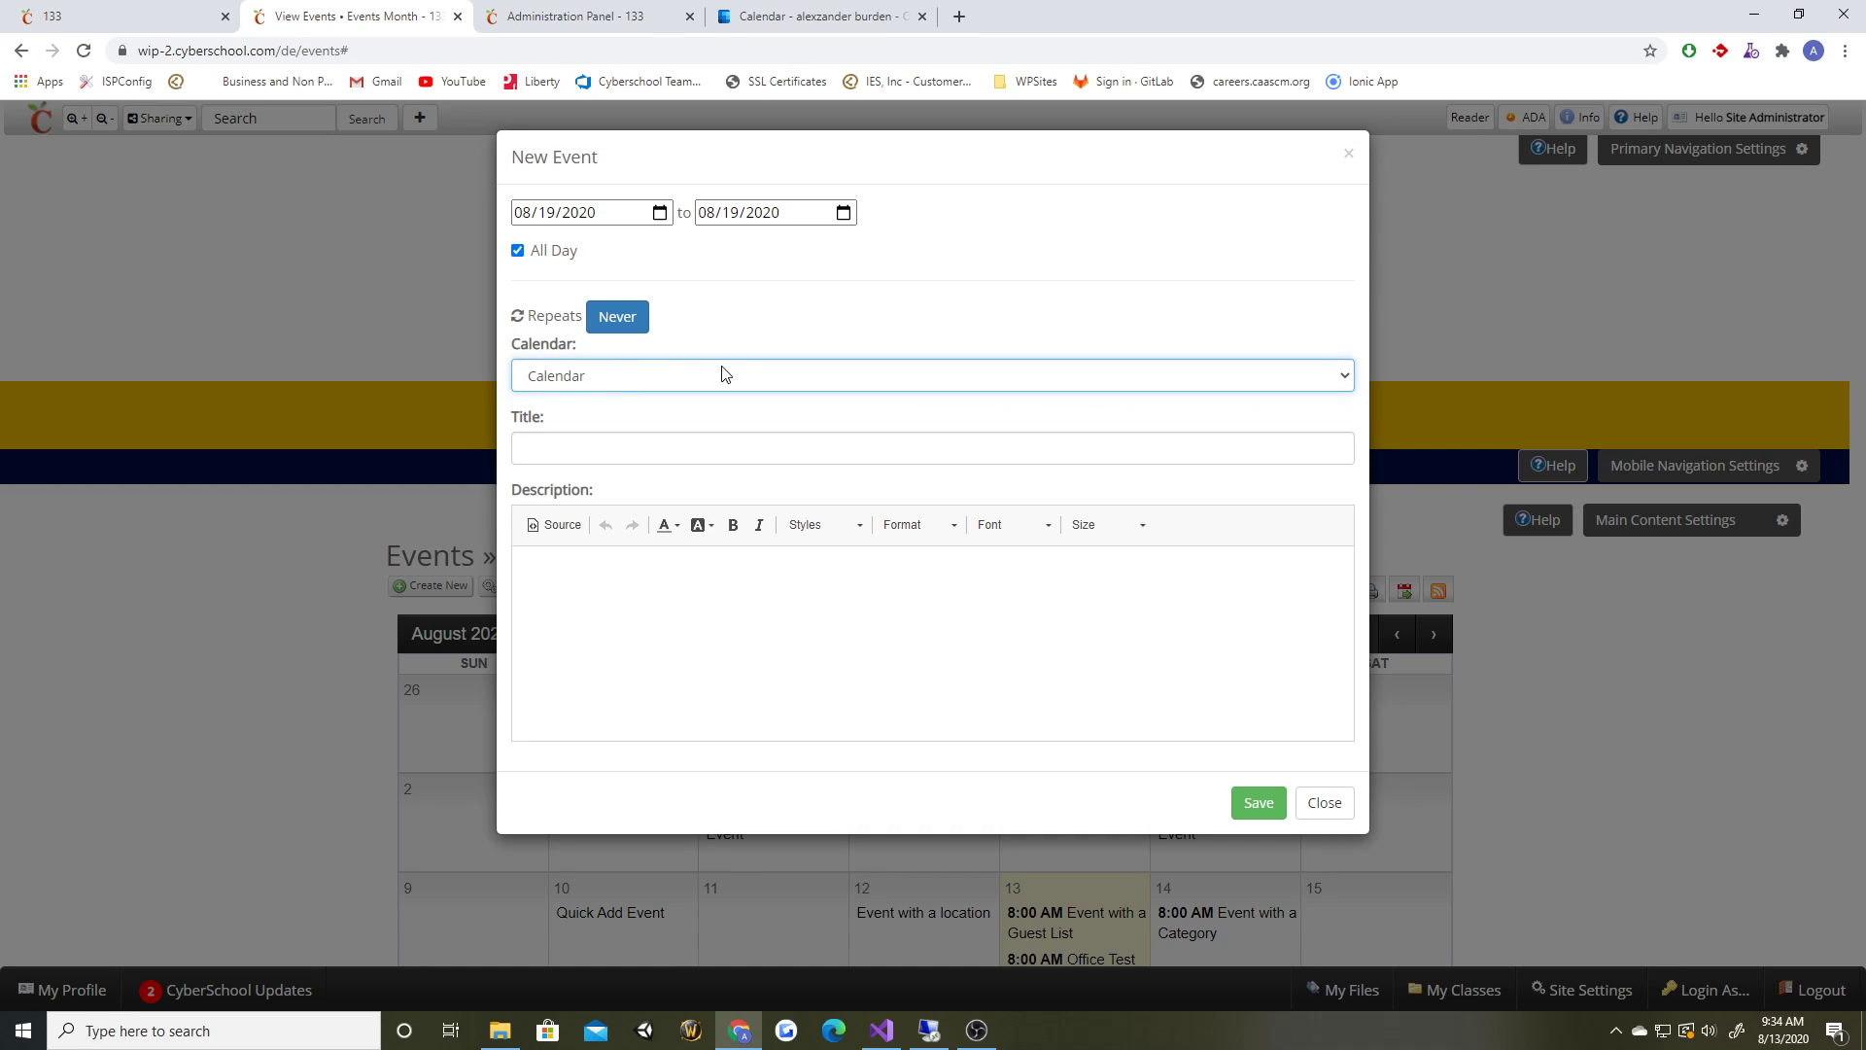
pyautogui.click(724, 378)
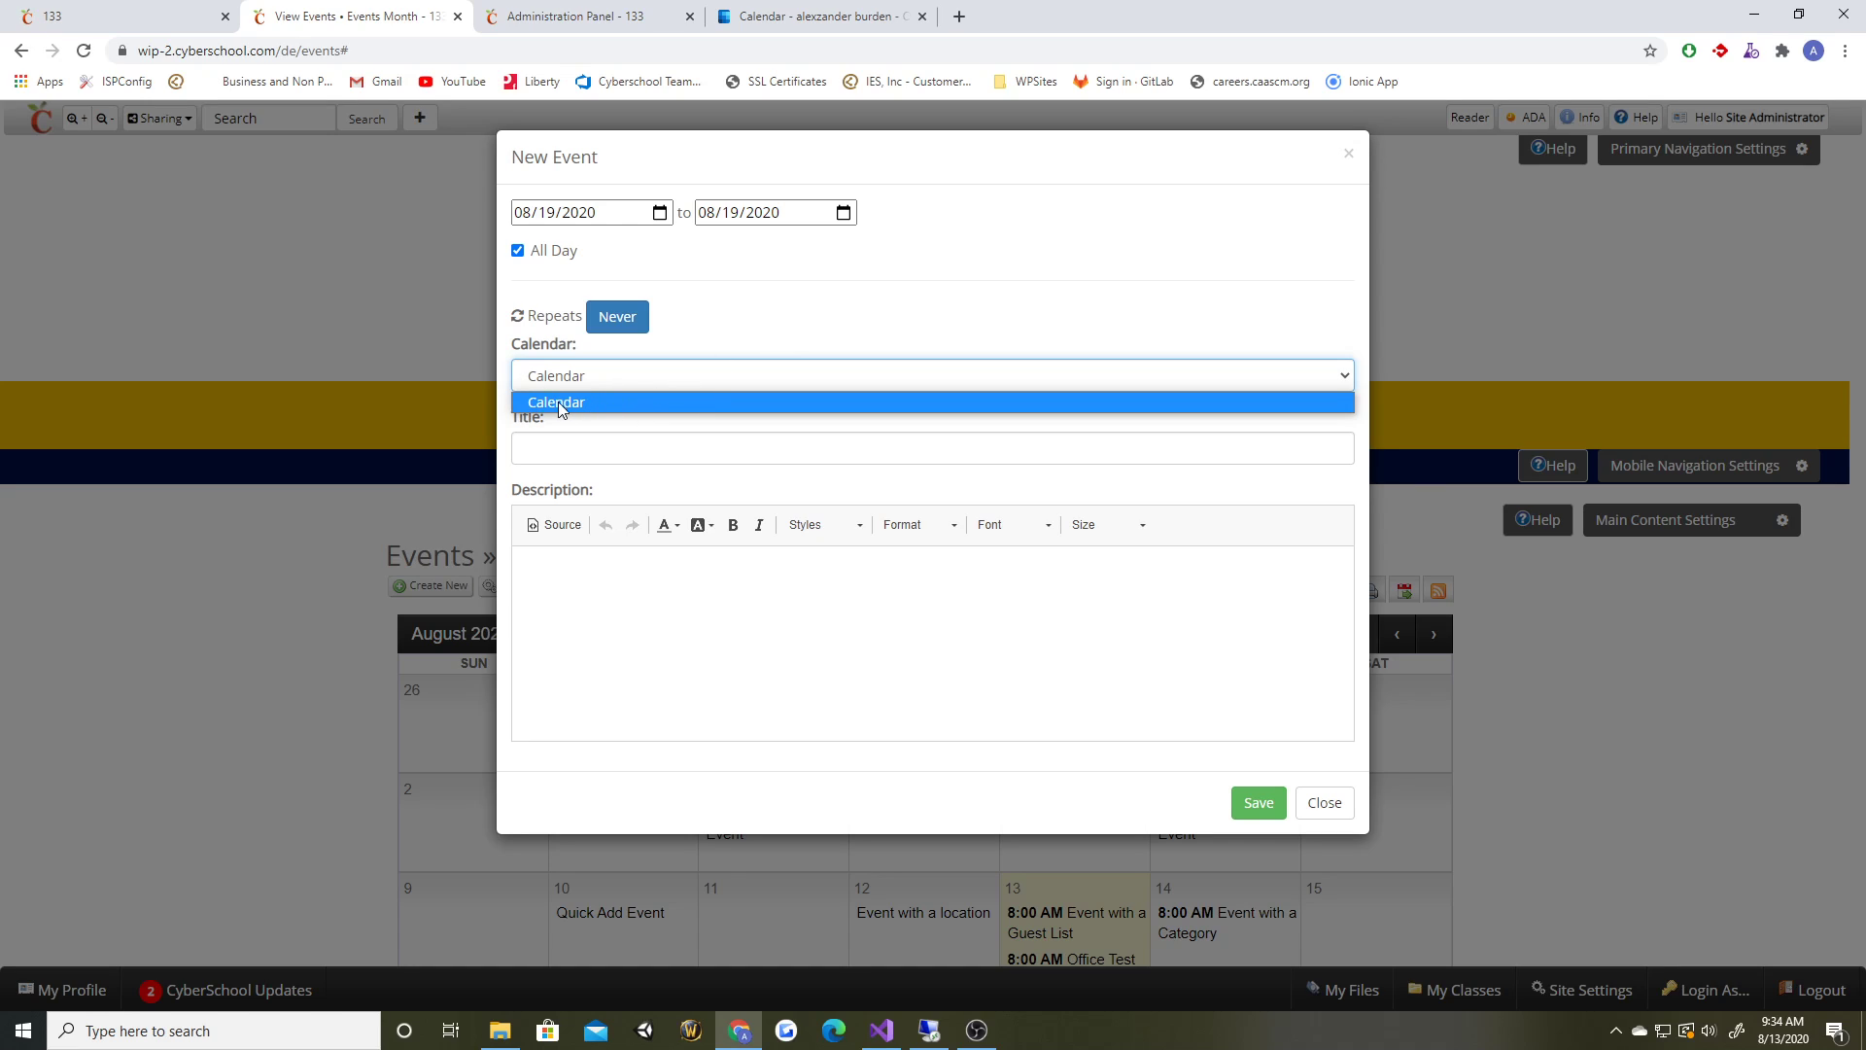
pyautogui.click(595, 402)
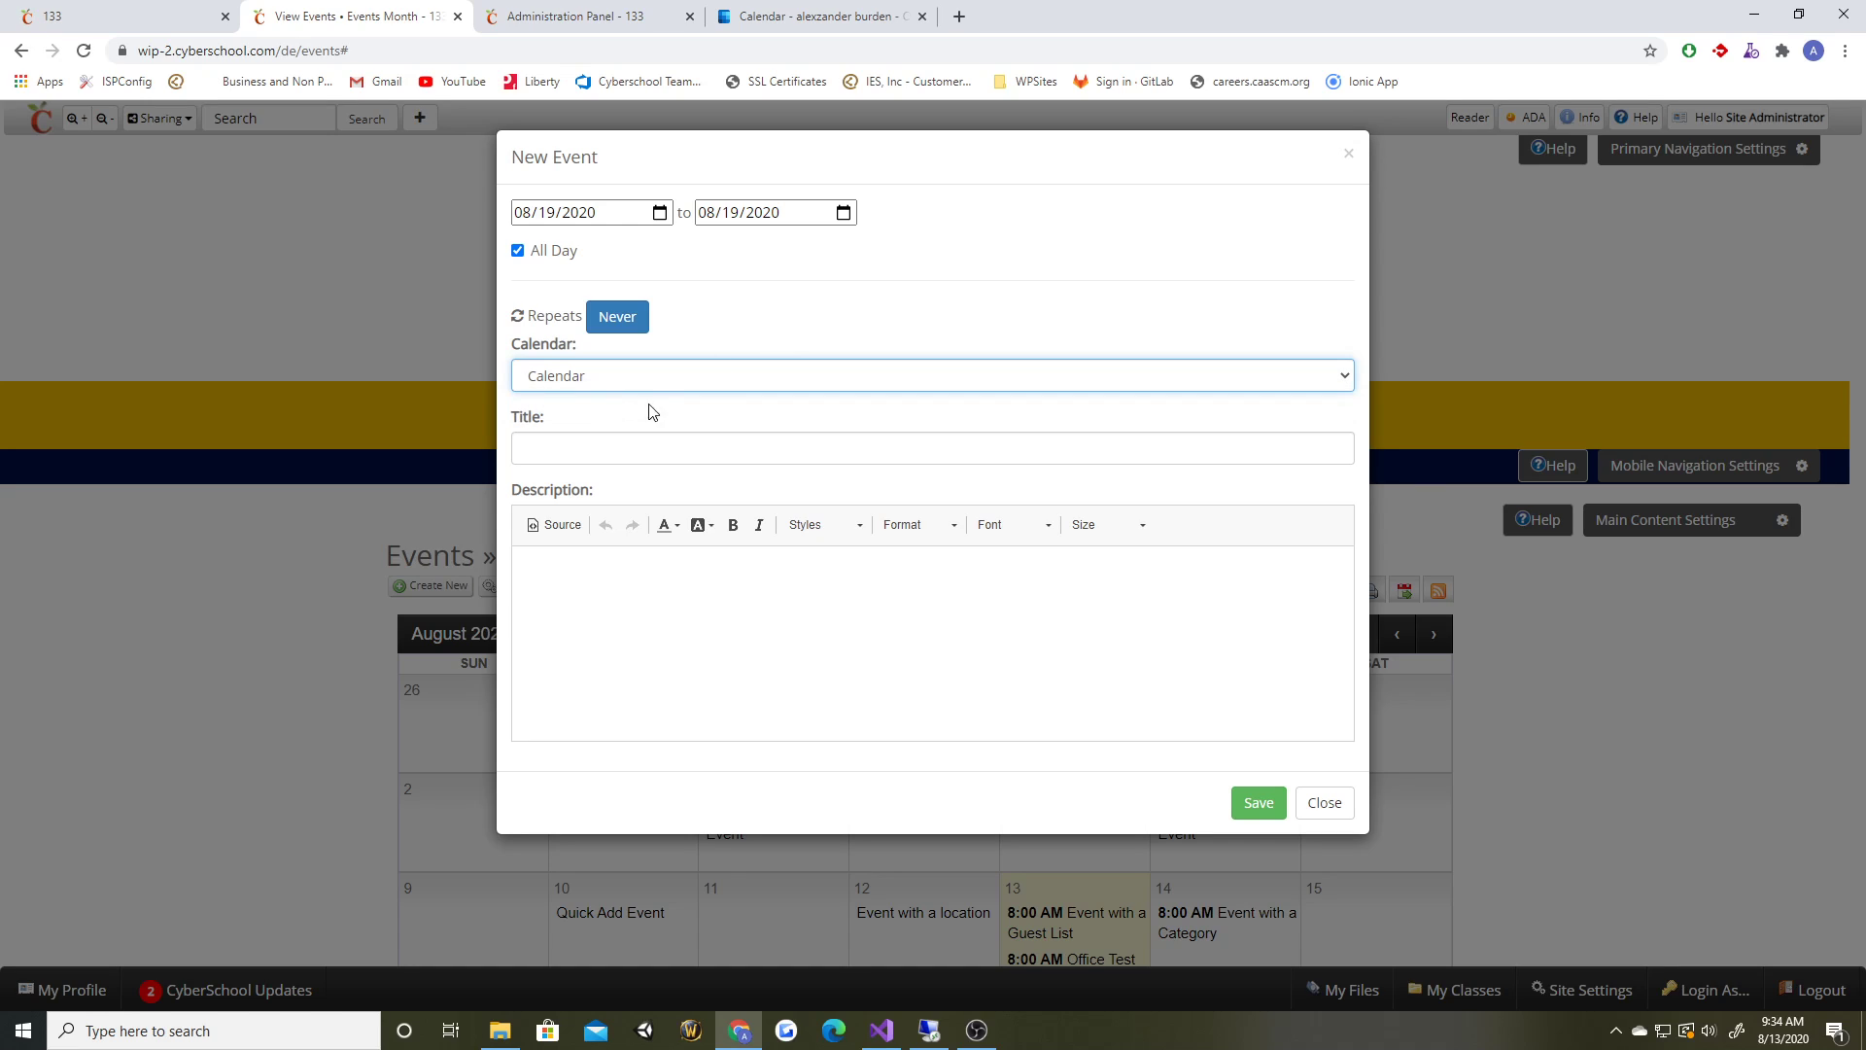
# - Title the event "Event From CS on 8/19/2020", describe it as "This event was from added from CS on 8/13/2020", and save it
pyautogui.click(585, 447)
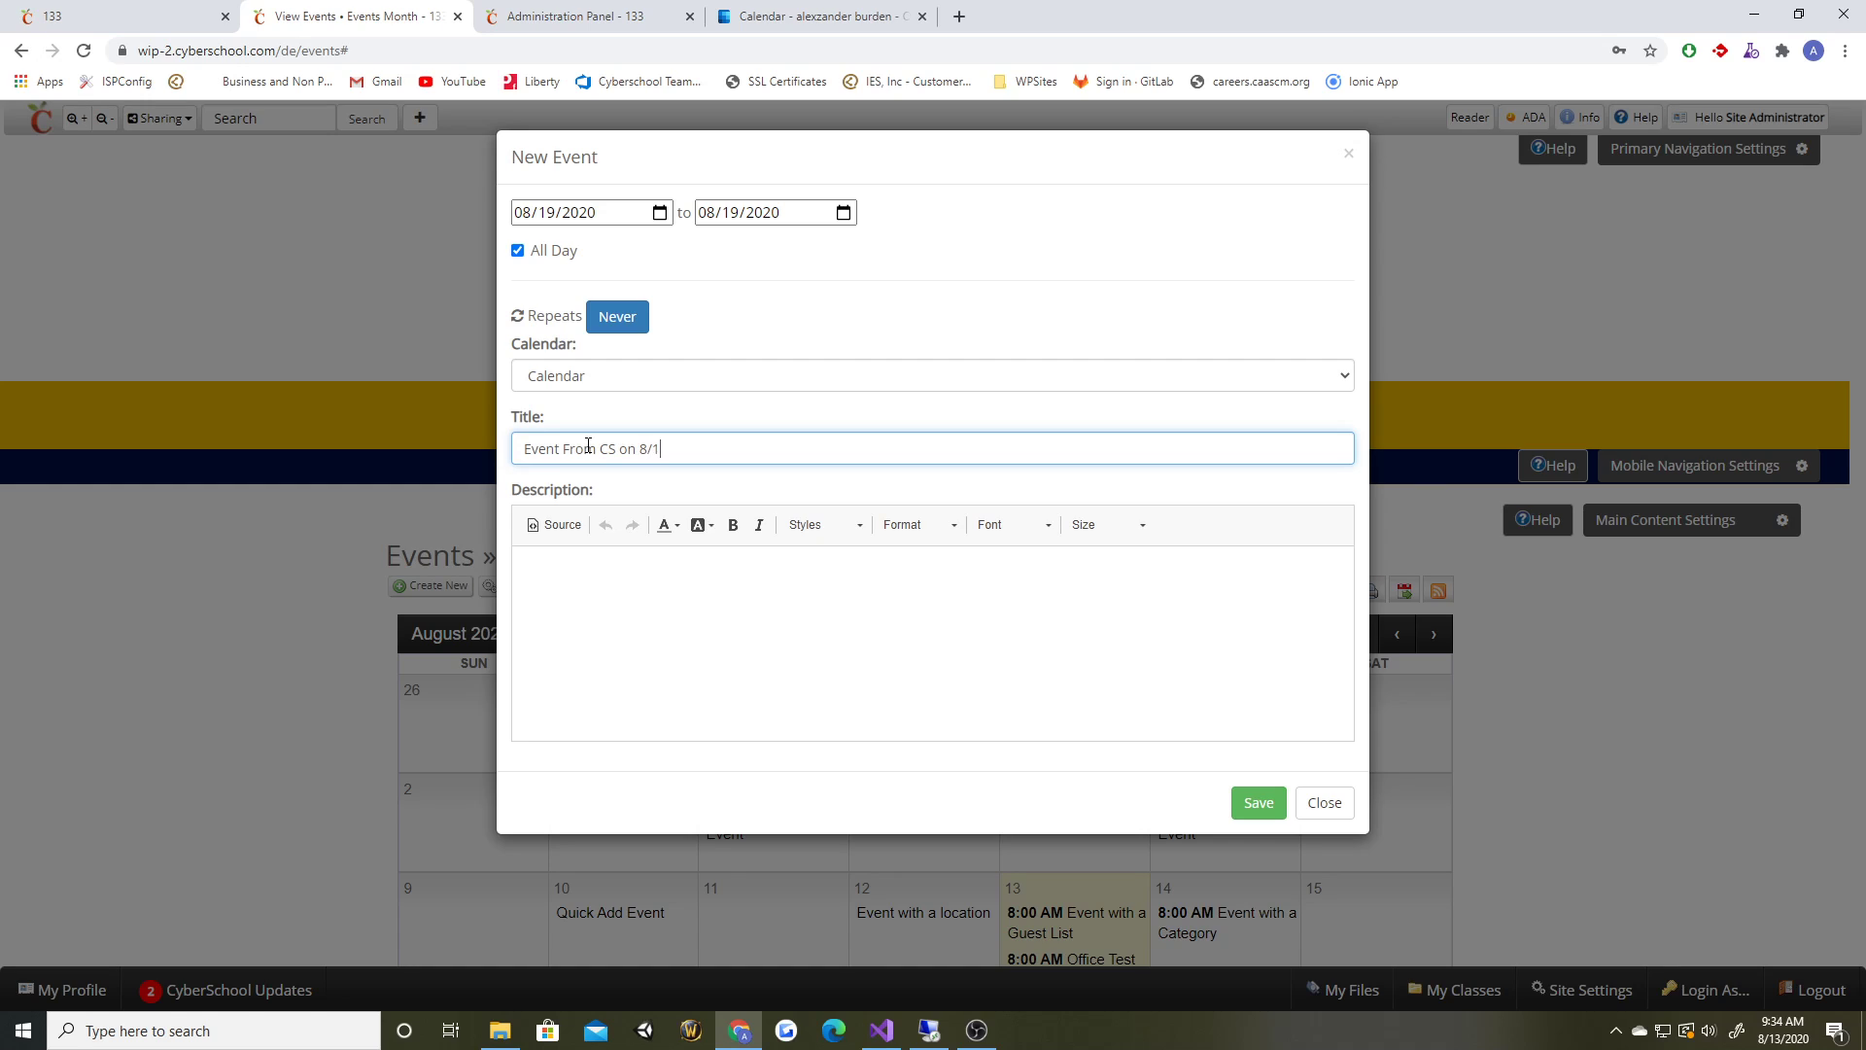
pyautogui.click(626, 570)
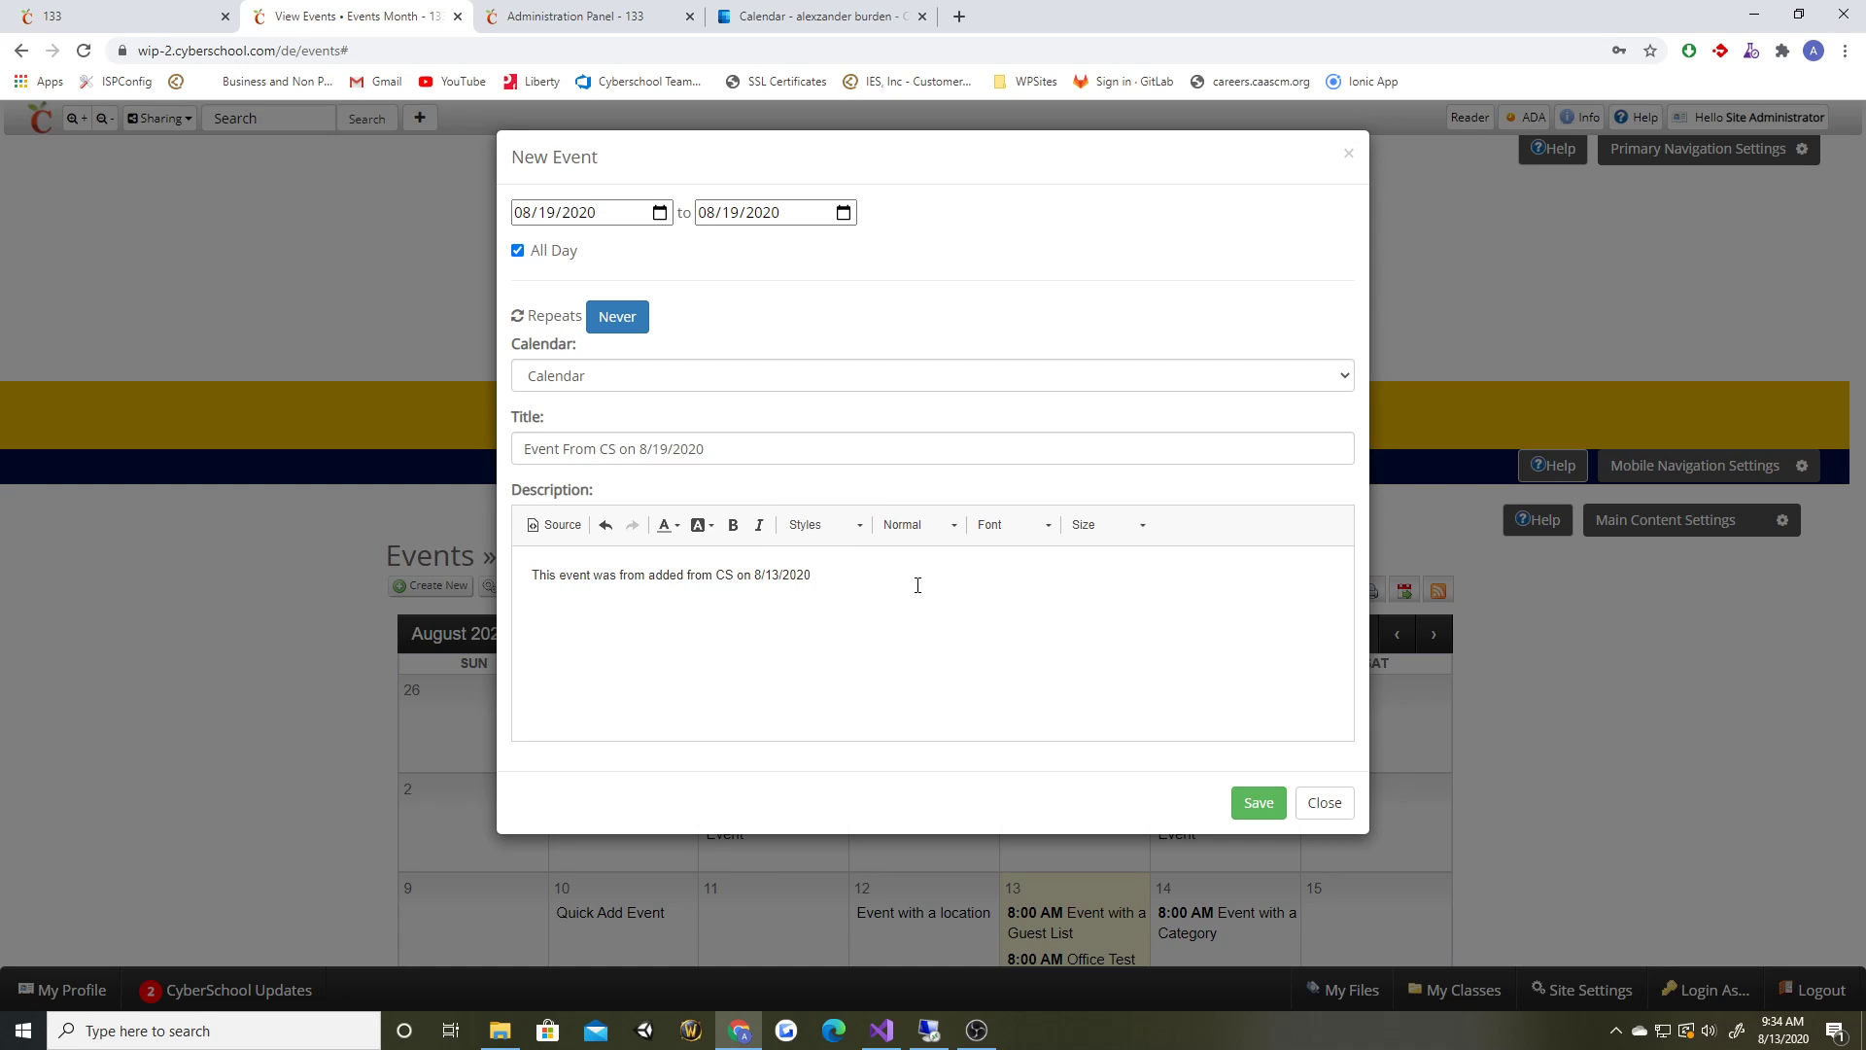
pyautogui.click(1263, 807)
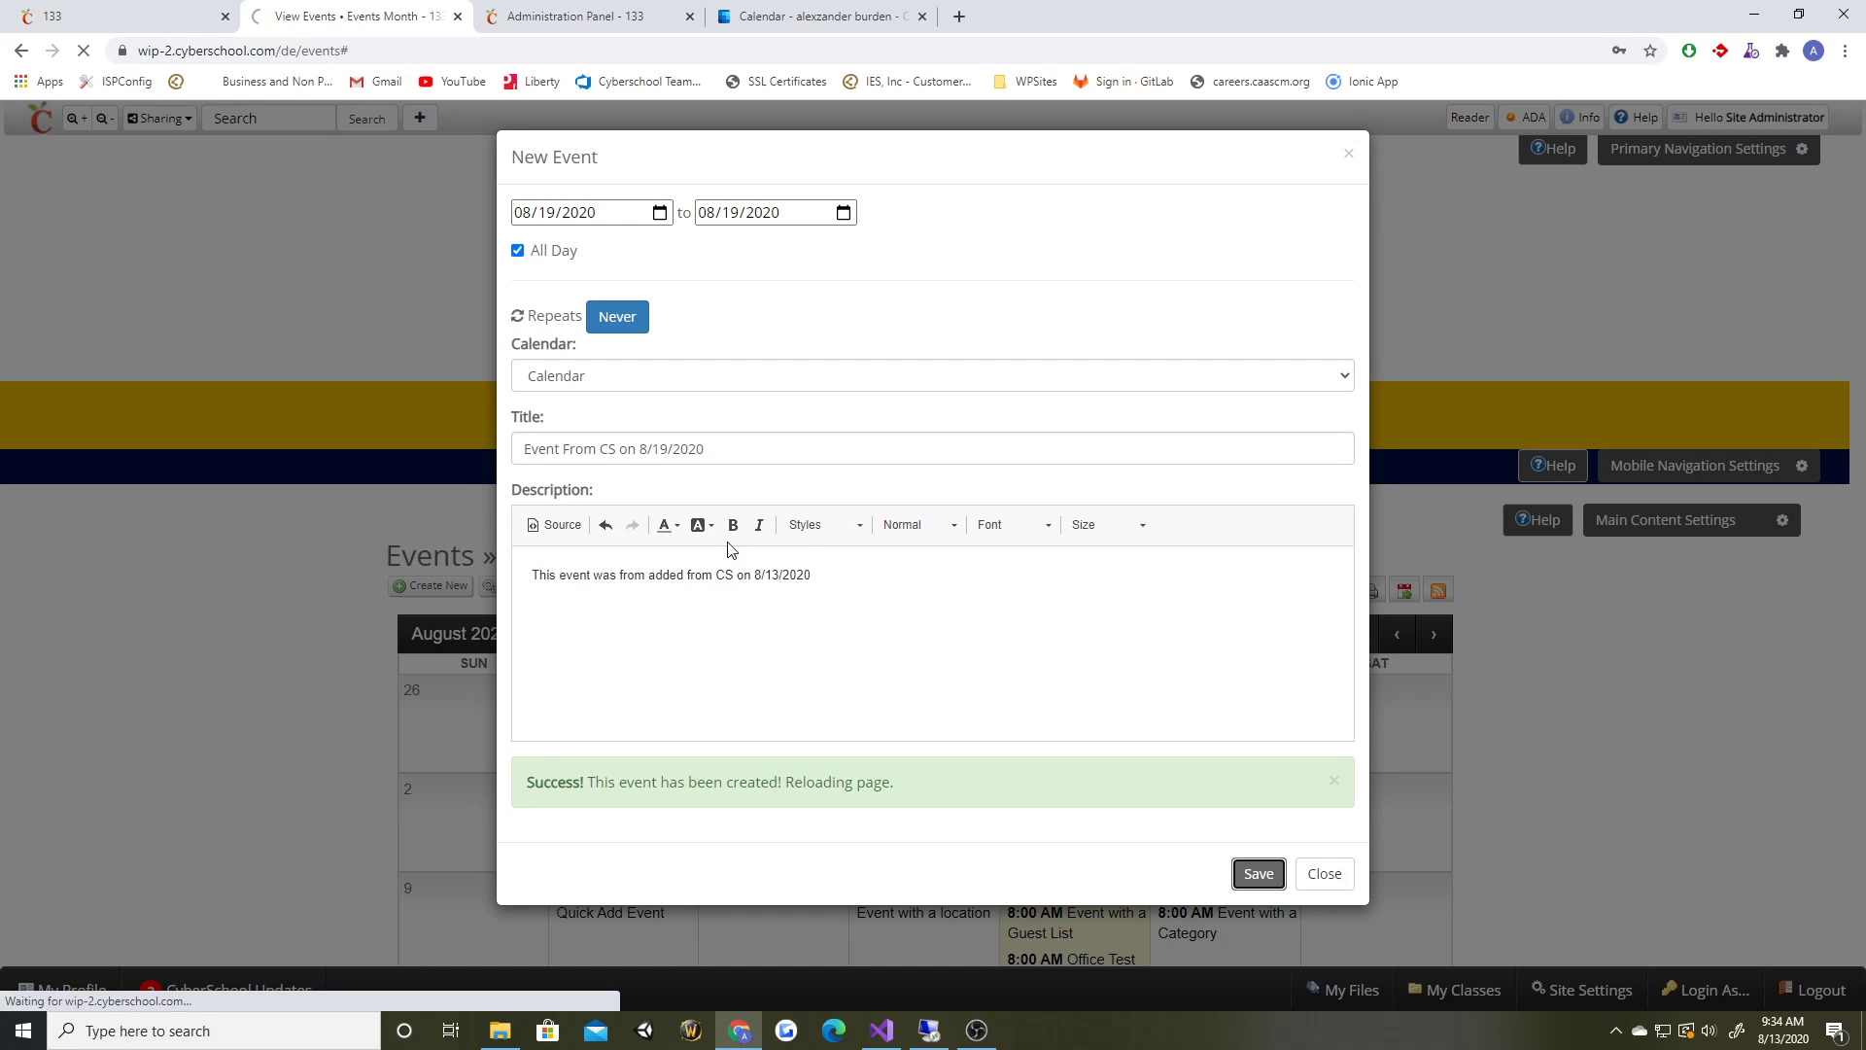
pyautogui.scroll(-4, 1458, 516)
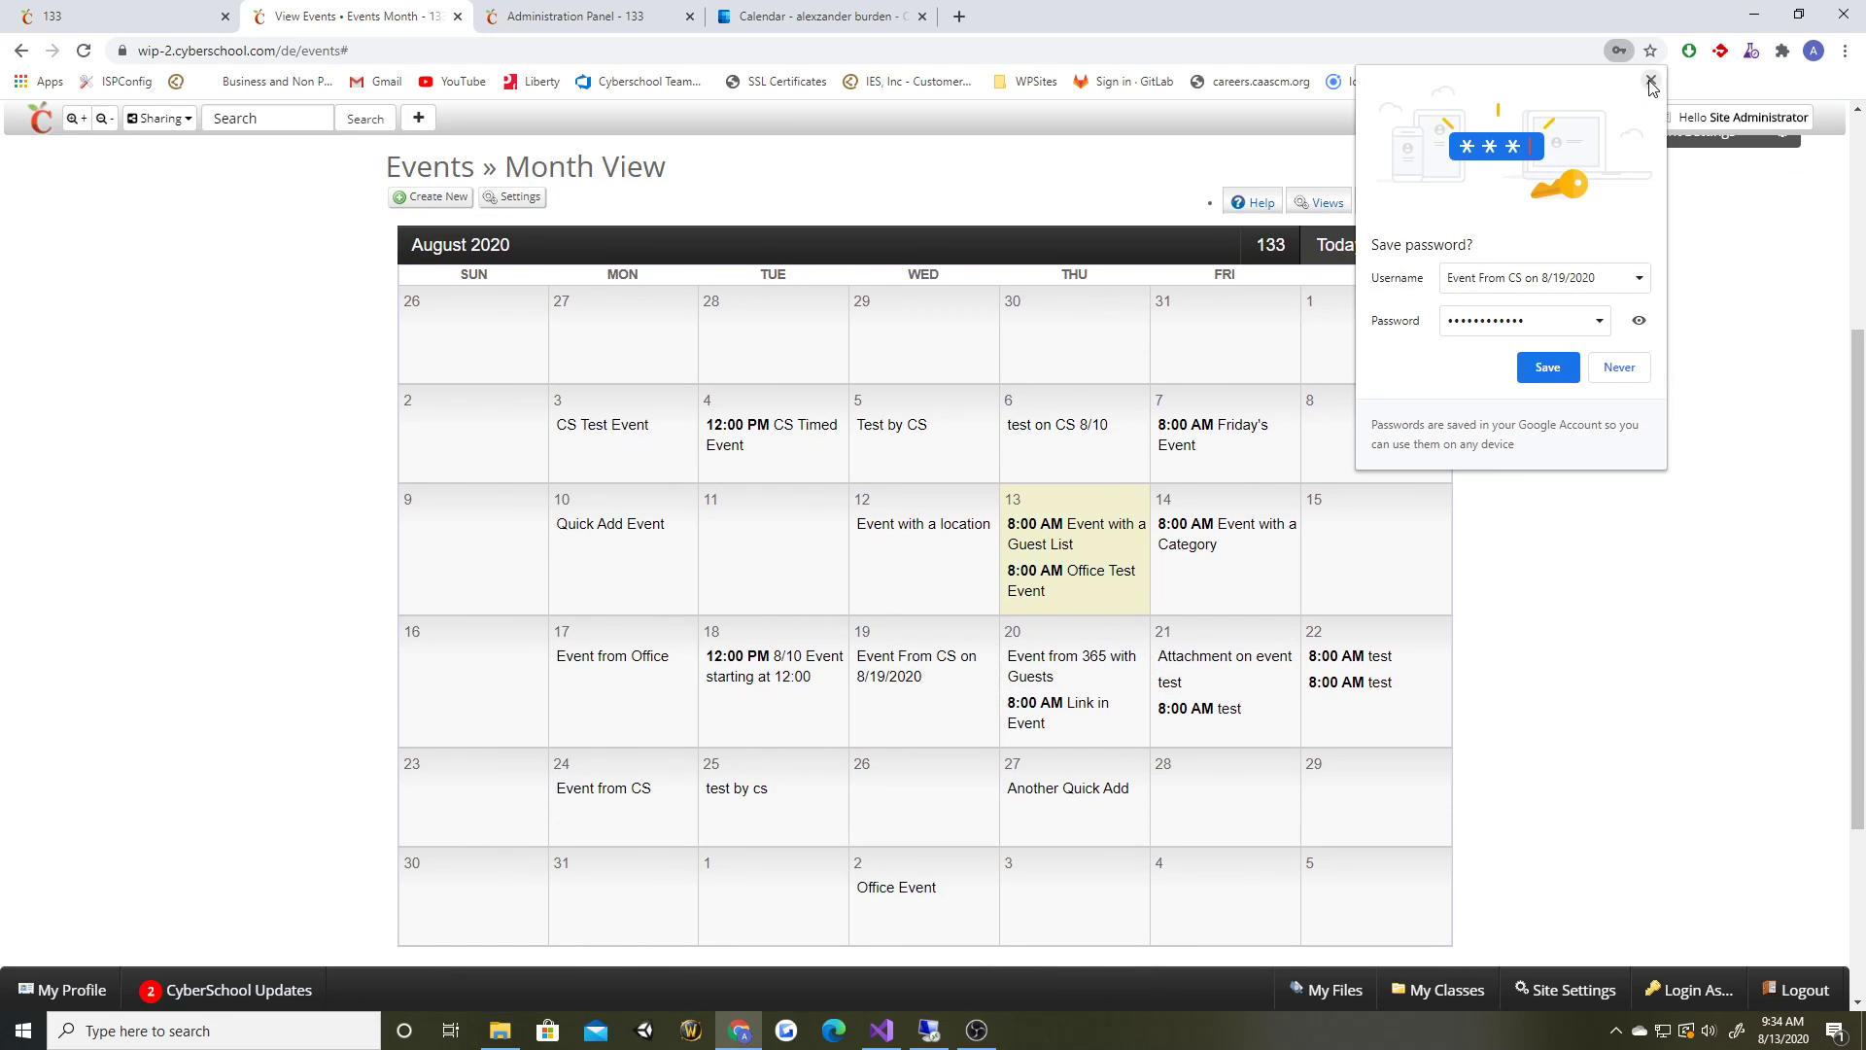
pyautogui.click(1650, 79)
# - Switch to the Outlook calendar and check the August 19 event's details and description against the site's month view
pyautogui.click(781, 25)
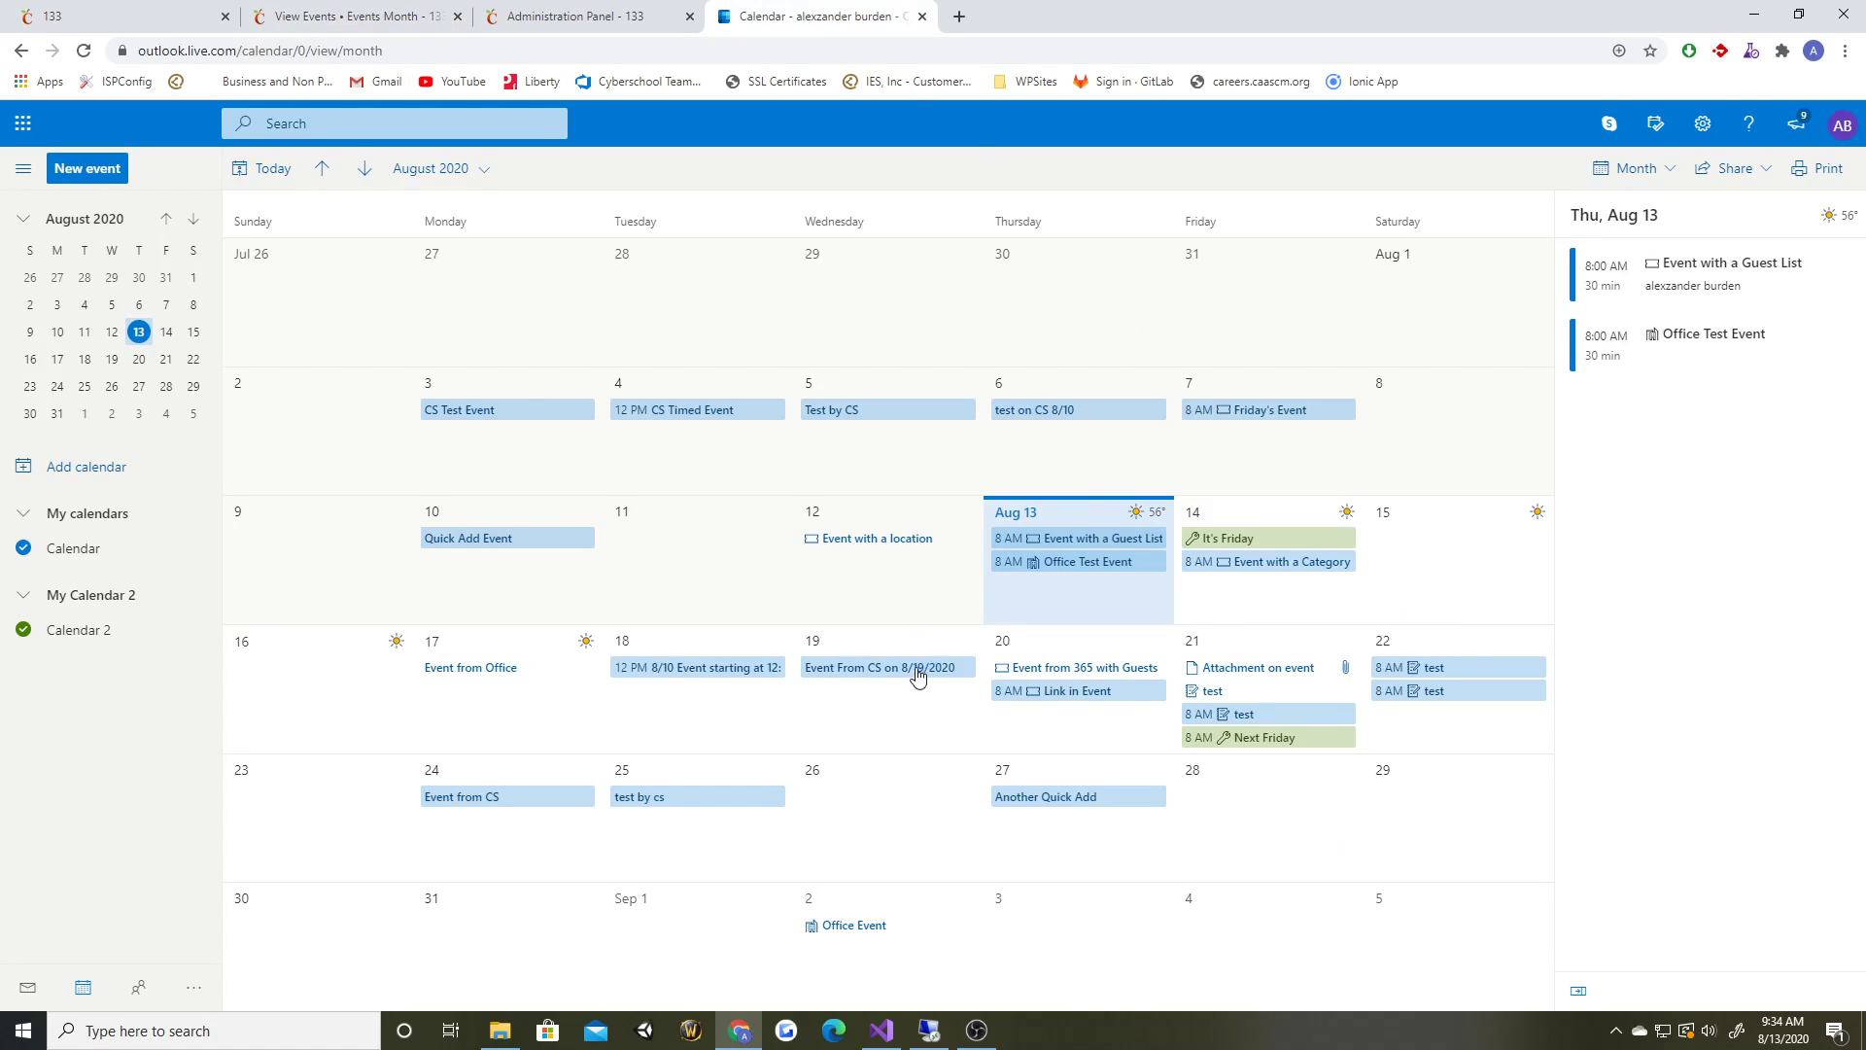
pyautogui.click(851, 674)
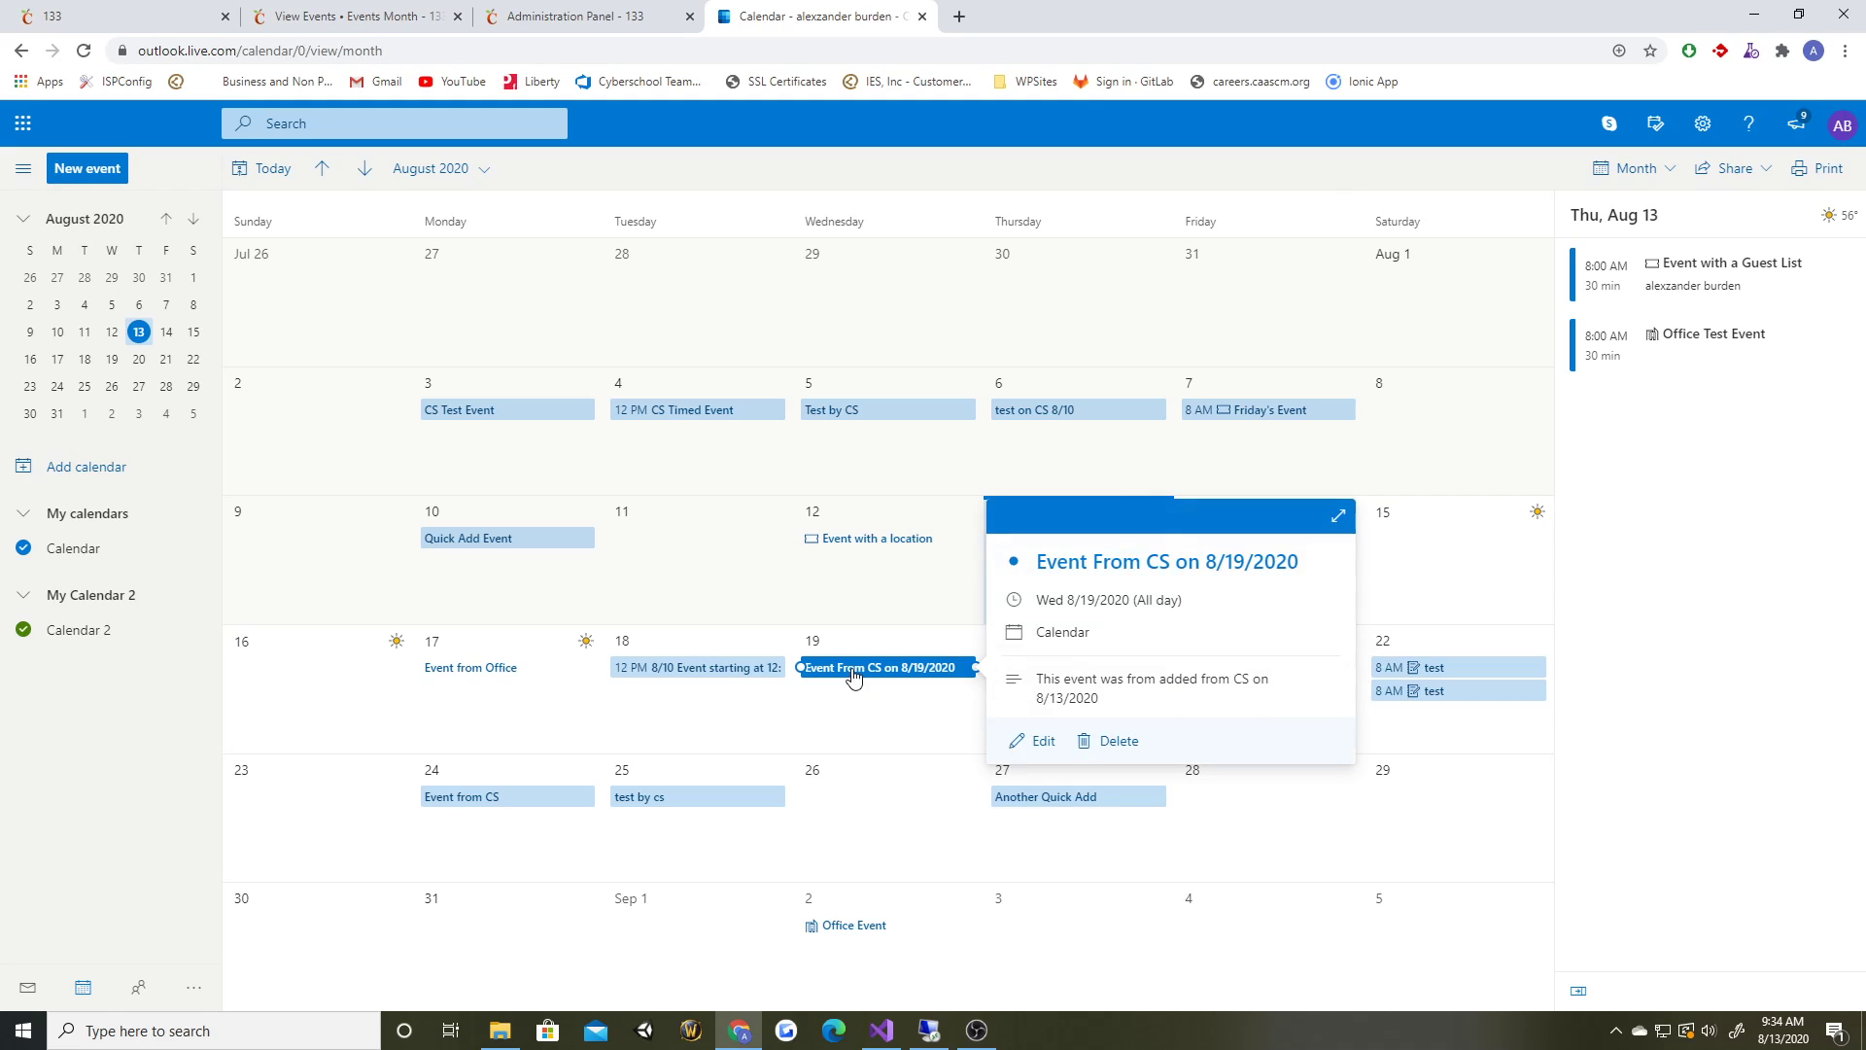
pyautogui.moveTo(1094, 704); pyautogui.dragTo(1061, 667)
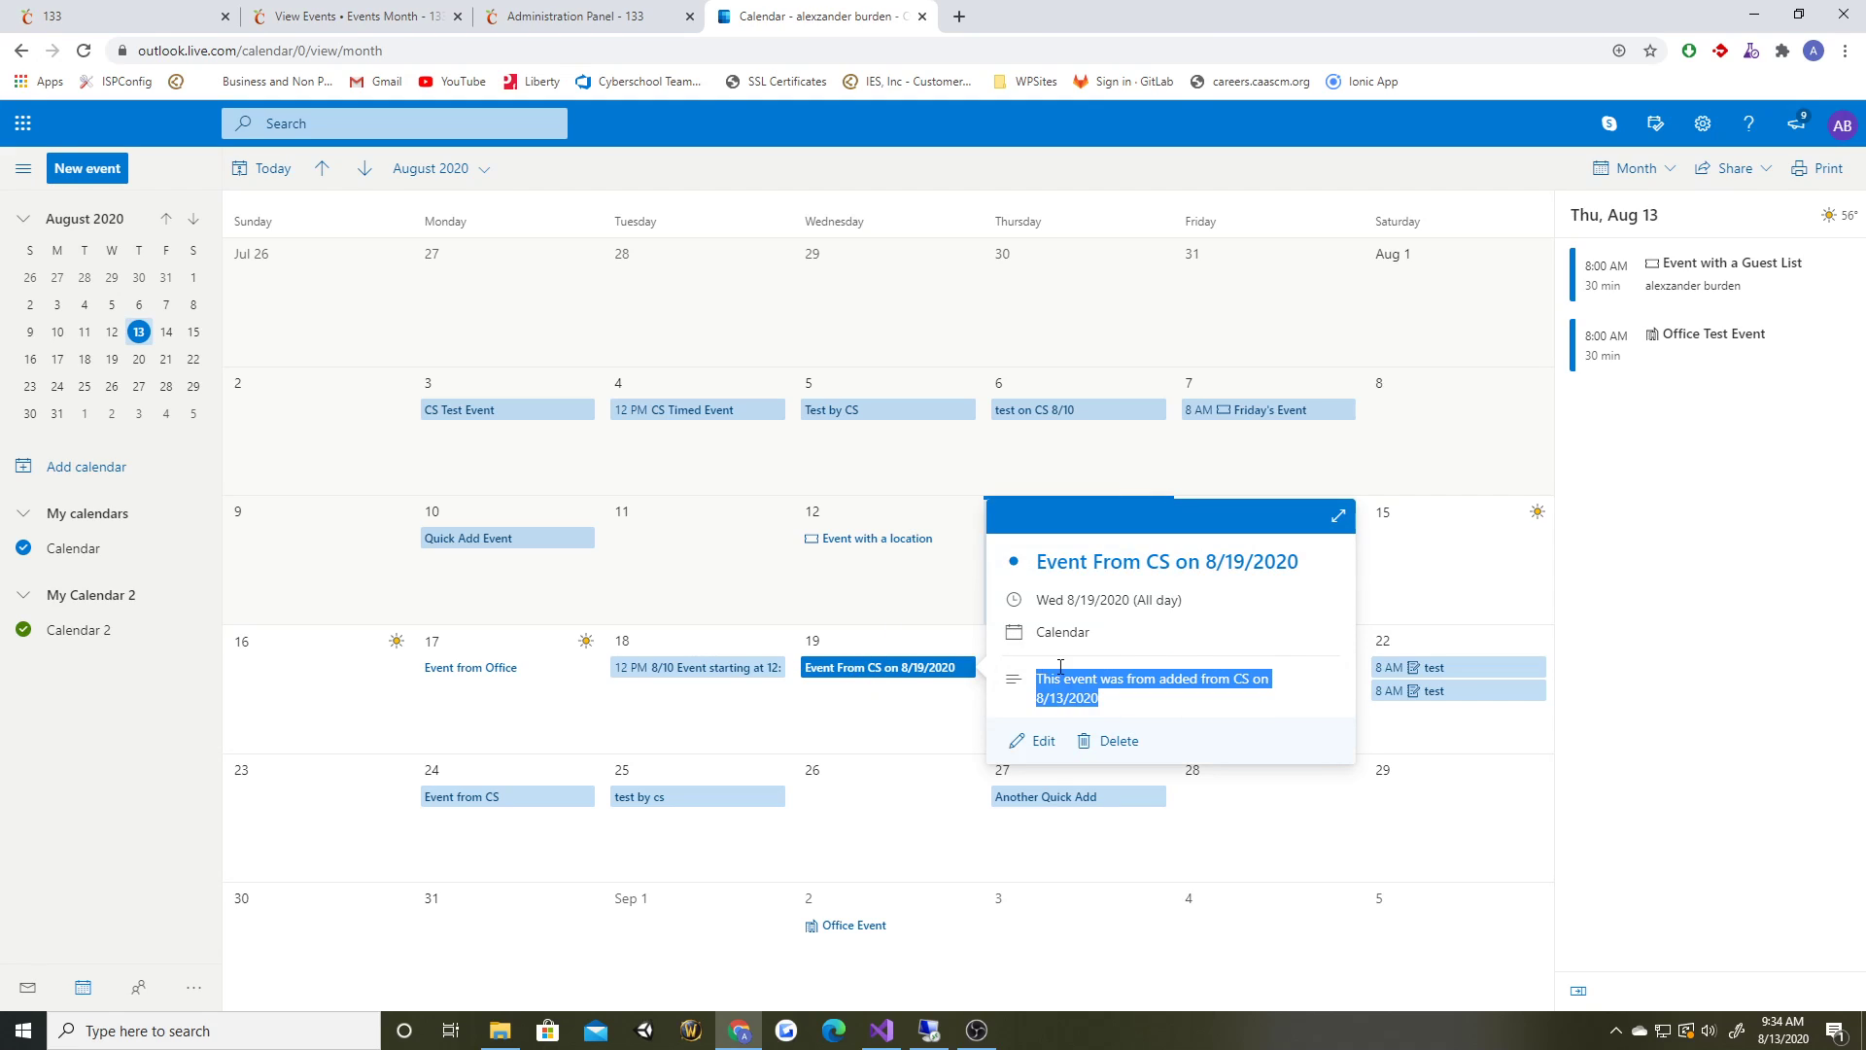
pyautogui.click(1114, 695)
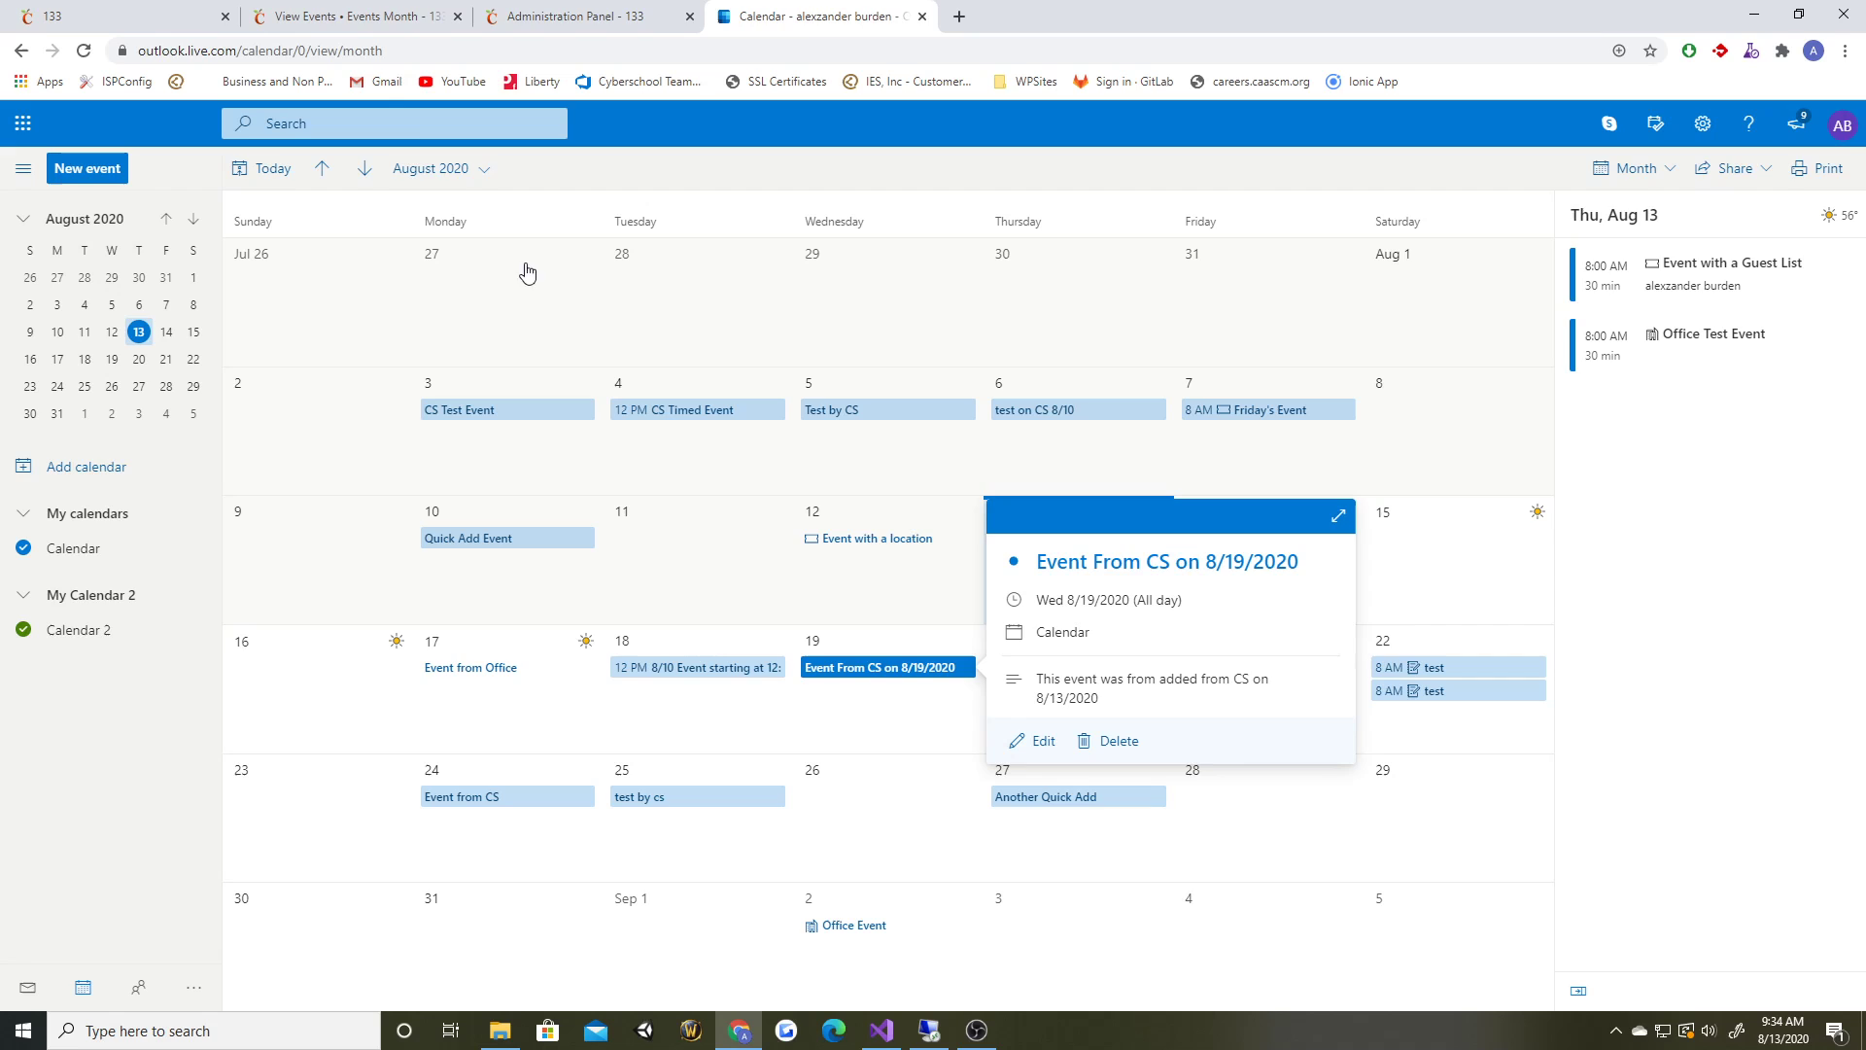
pyautogui.click(369, 15)
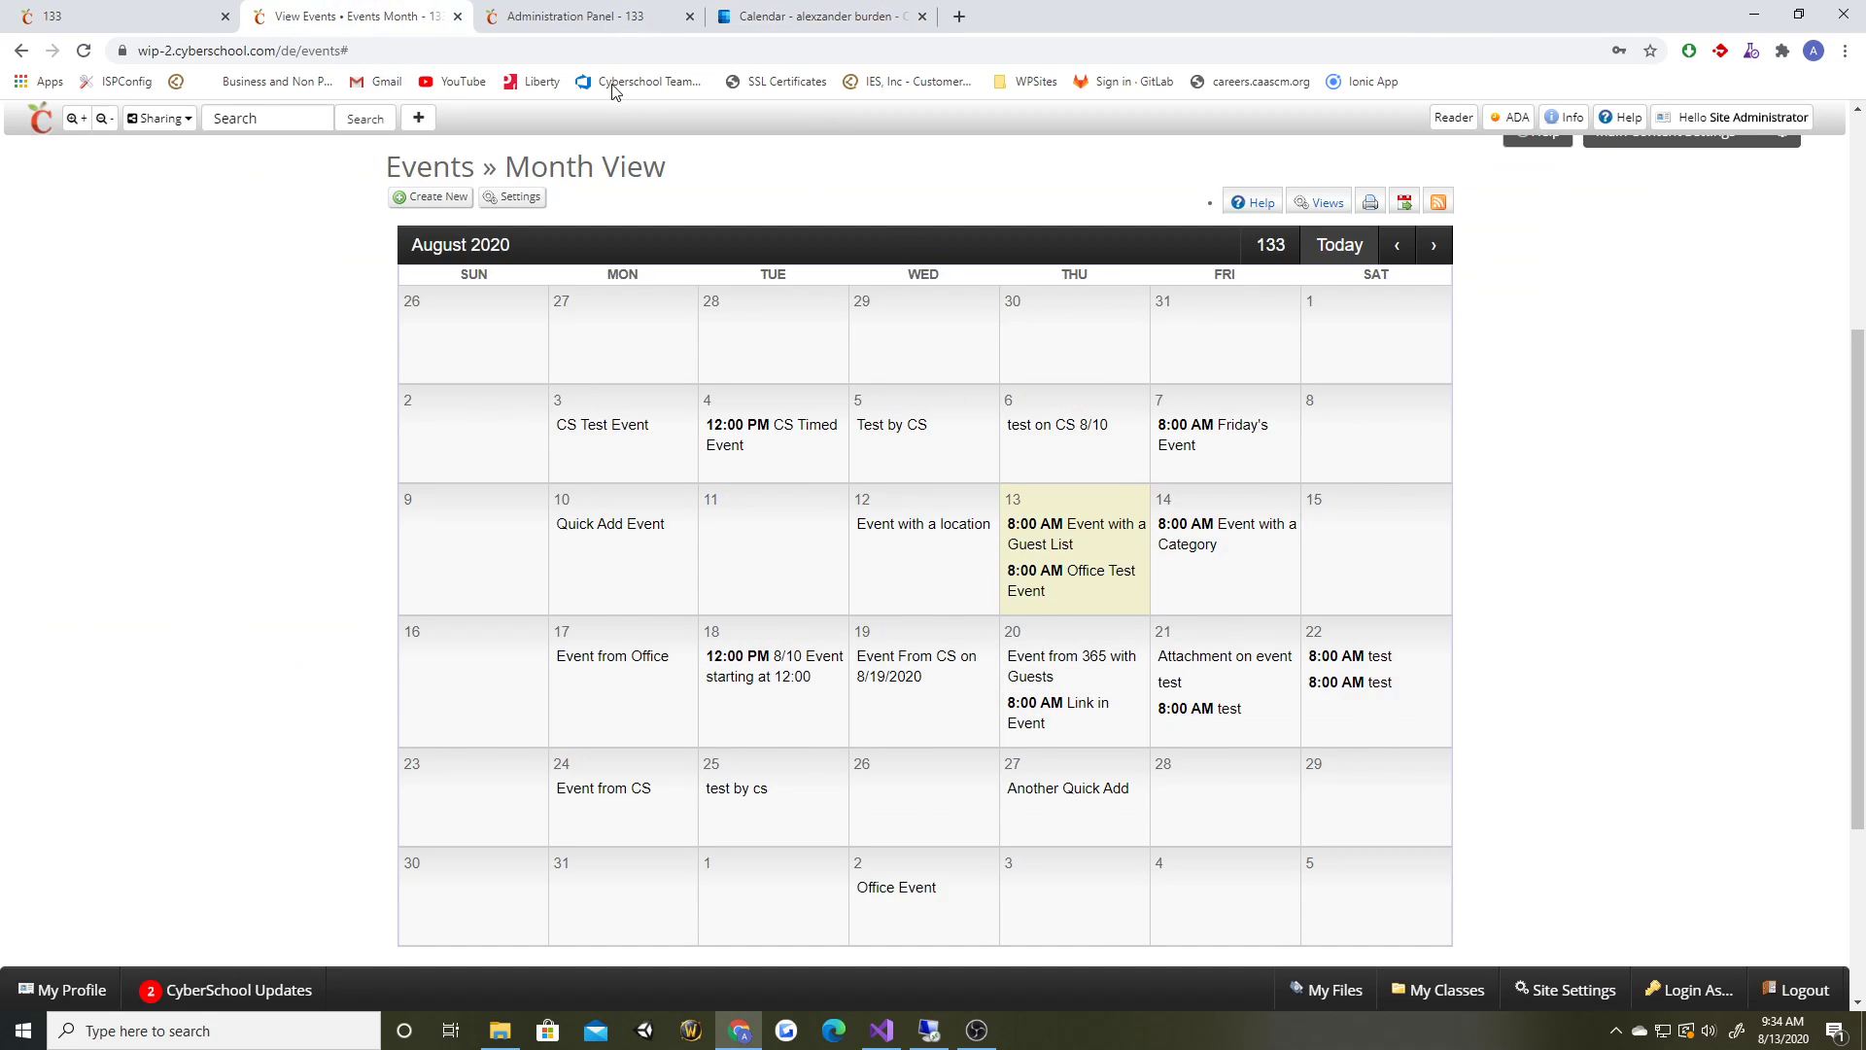
pyautogui.click(783, 18)
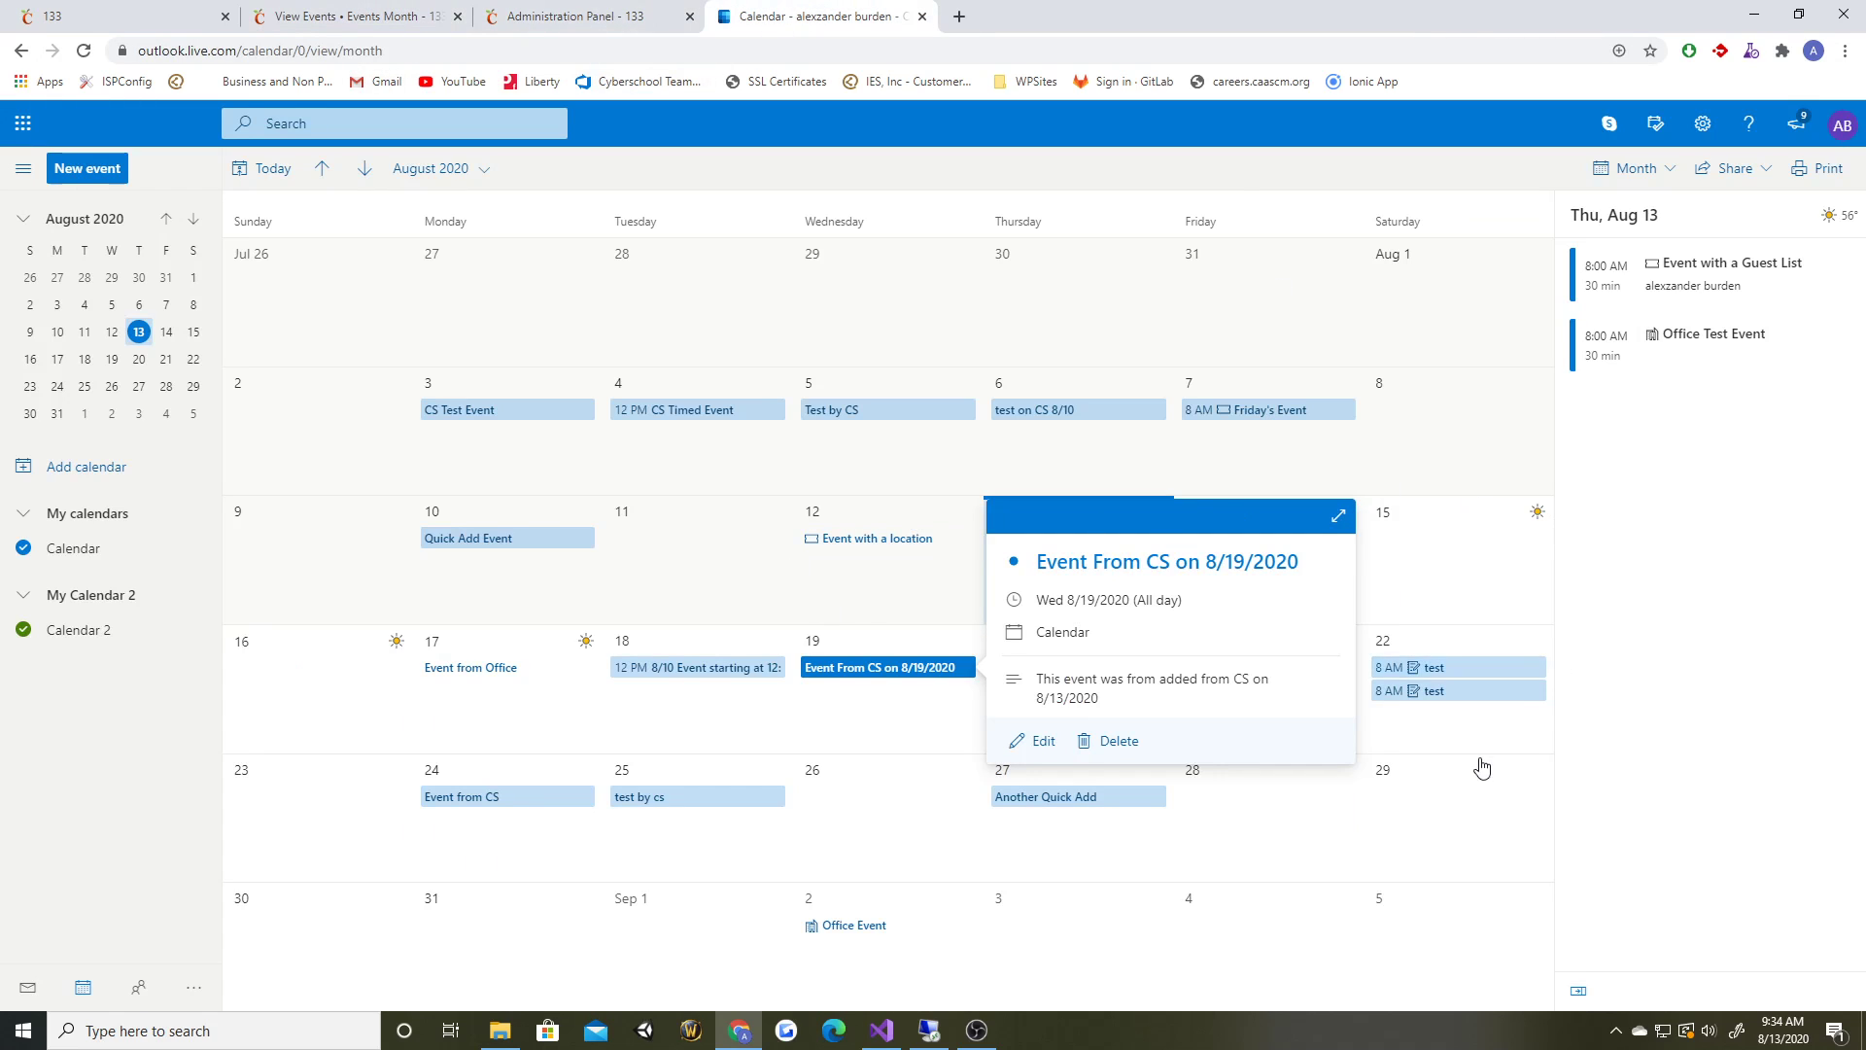
# - Create an Outlook event on August 26 titled "Event from Office on 8/26/2020", described as "This event was added from Office on 8/13/2020"
pyautogui.click(833, 797)
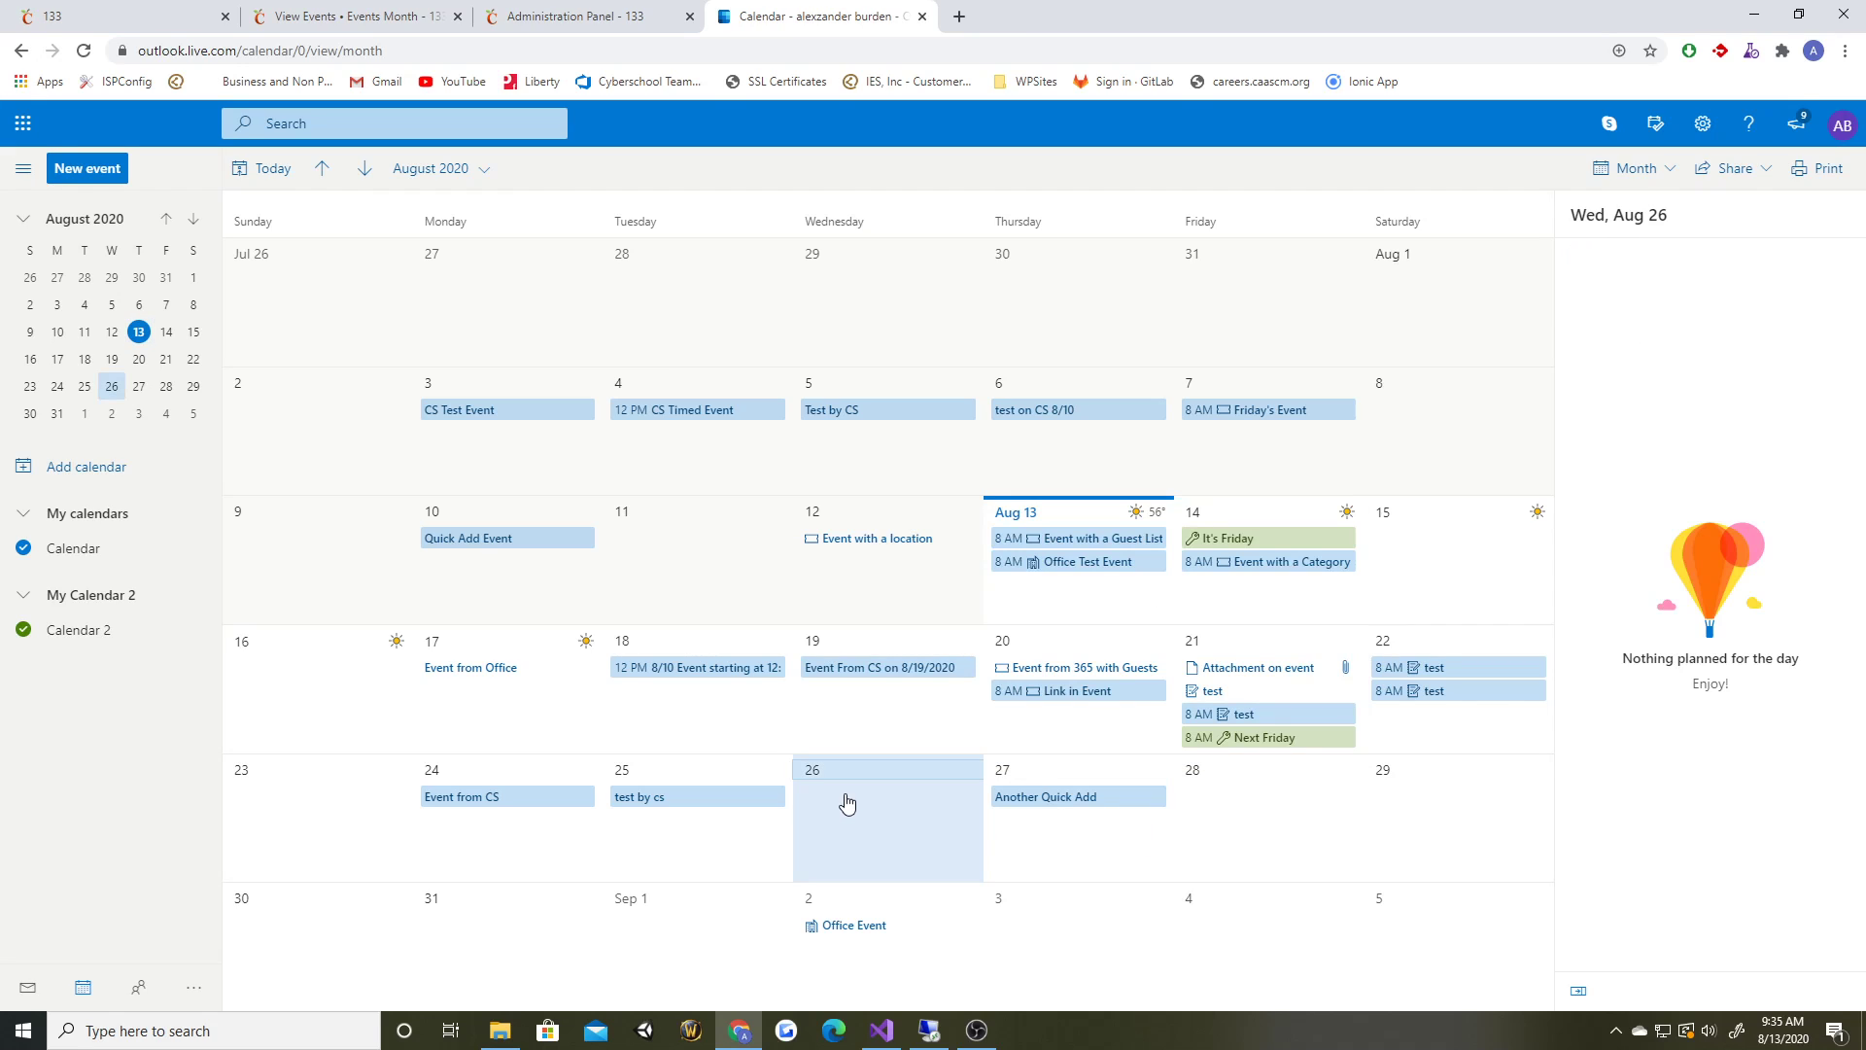
pyautogui.doubleClick(846, 801)
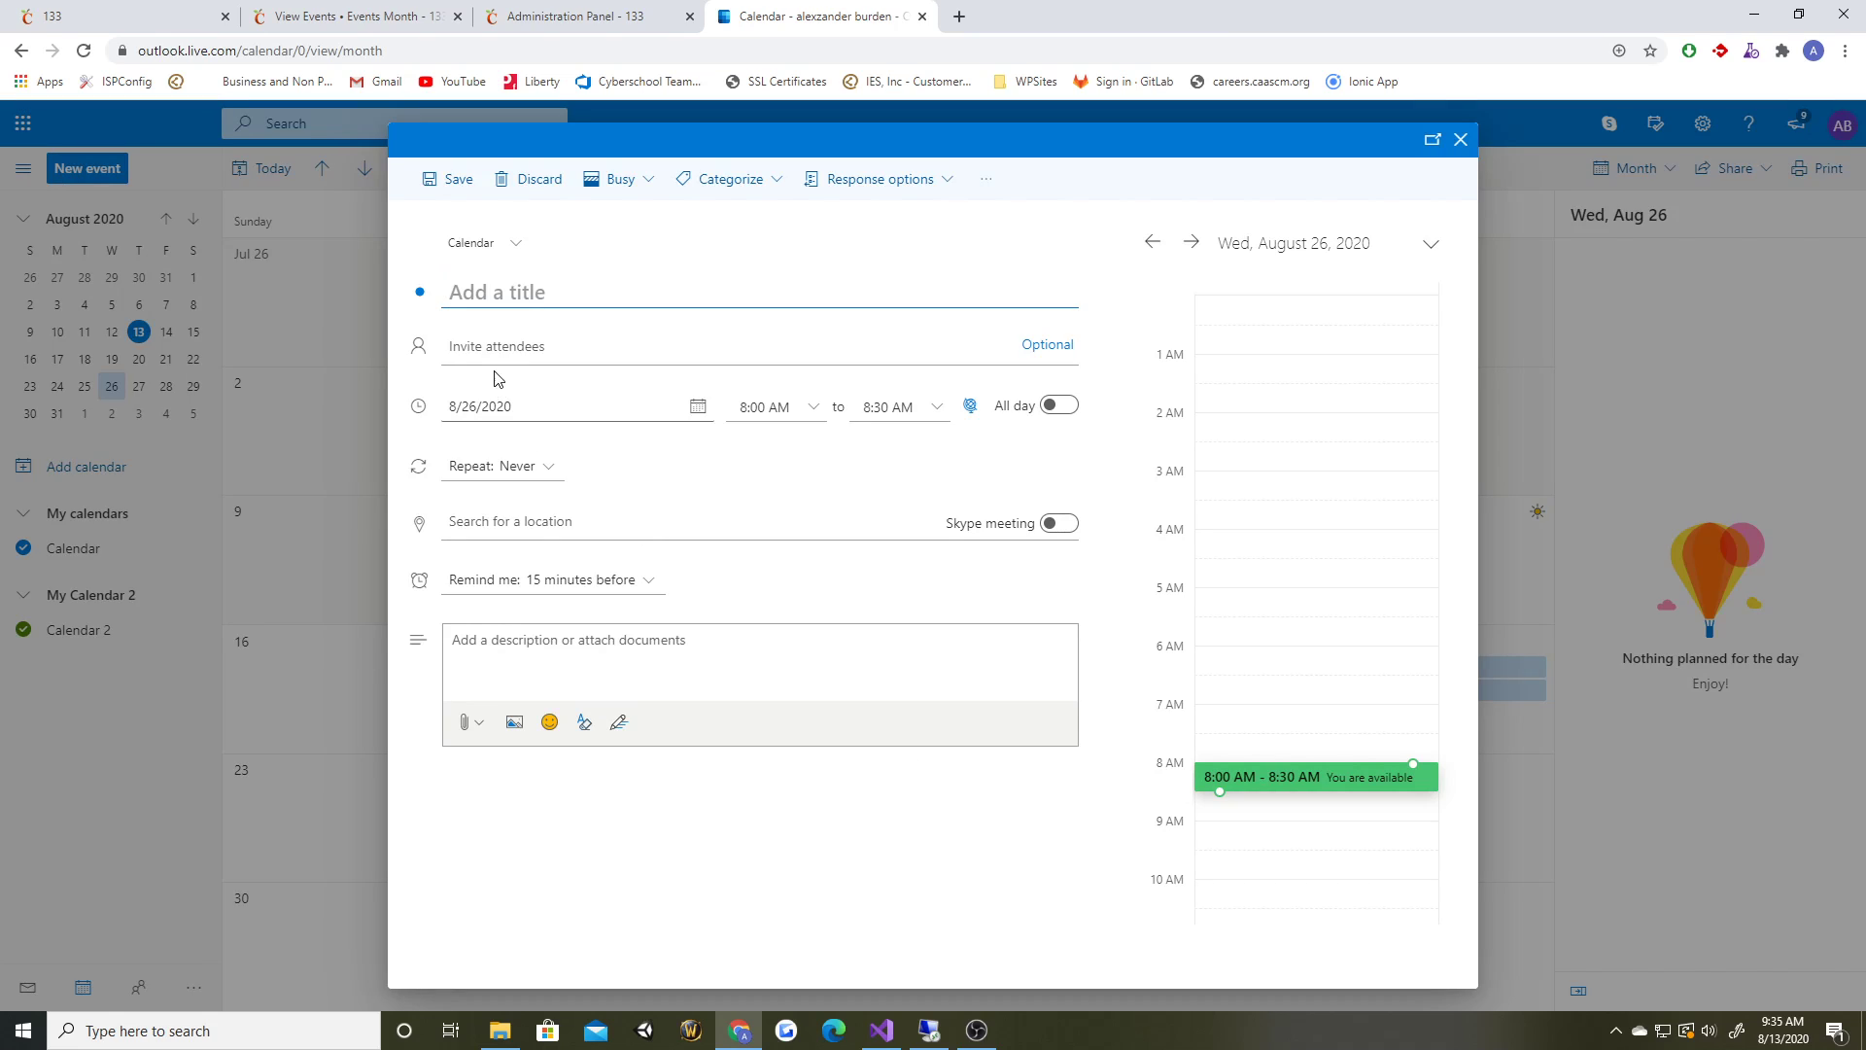
pyautogui.write('Ev')
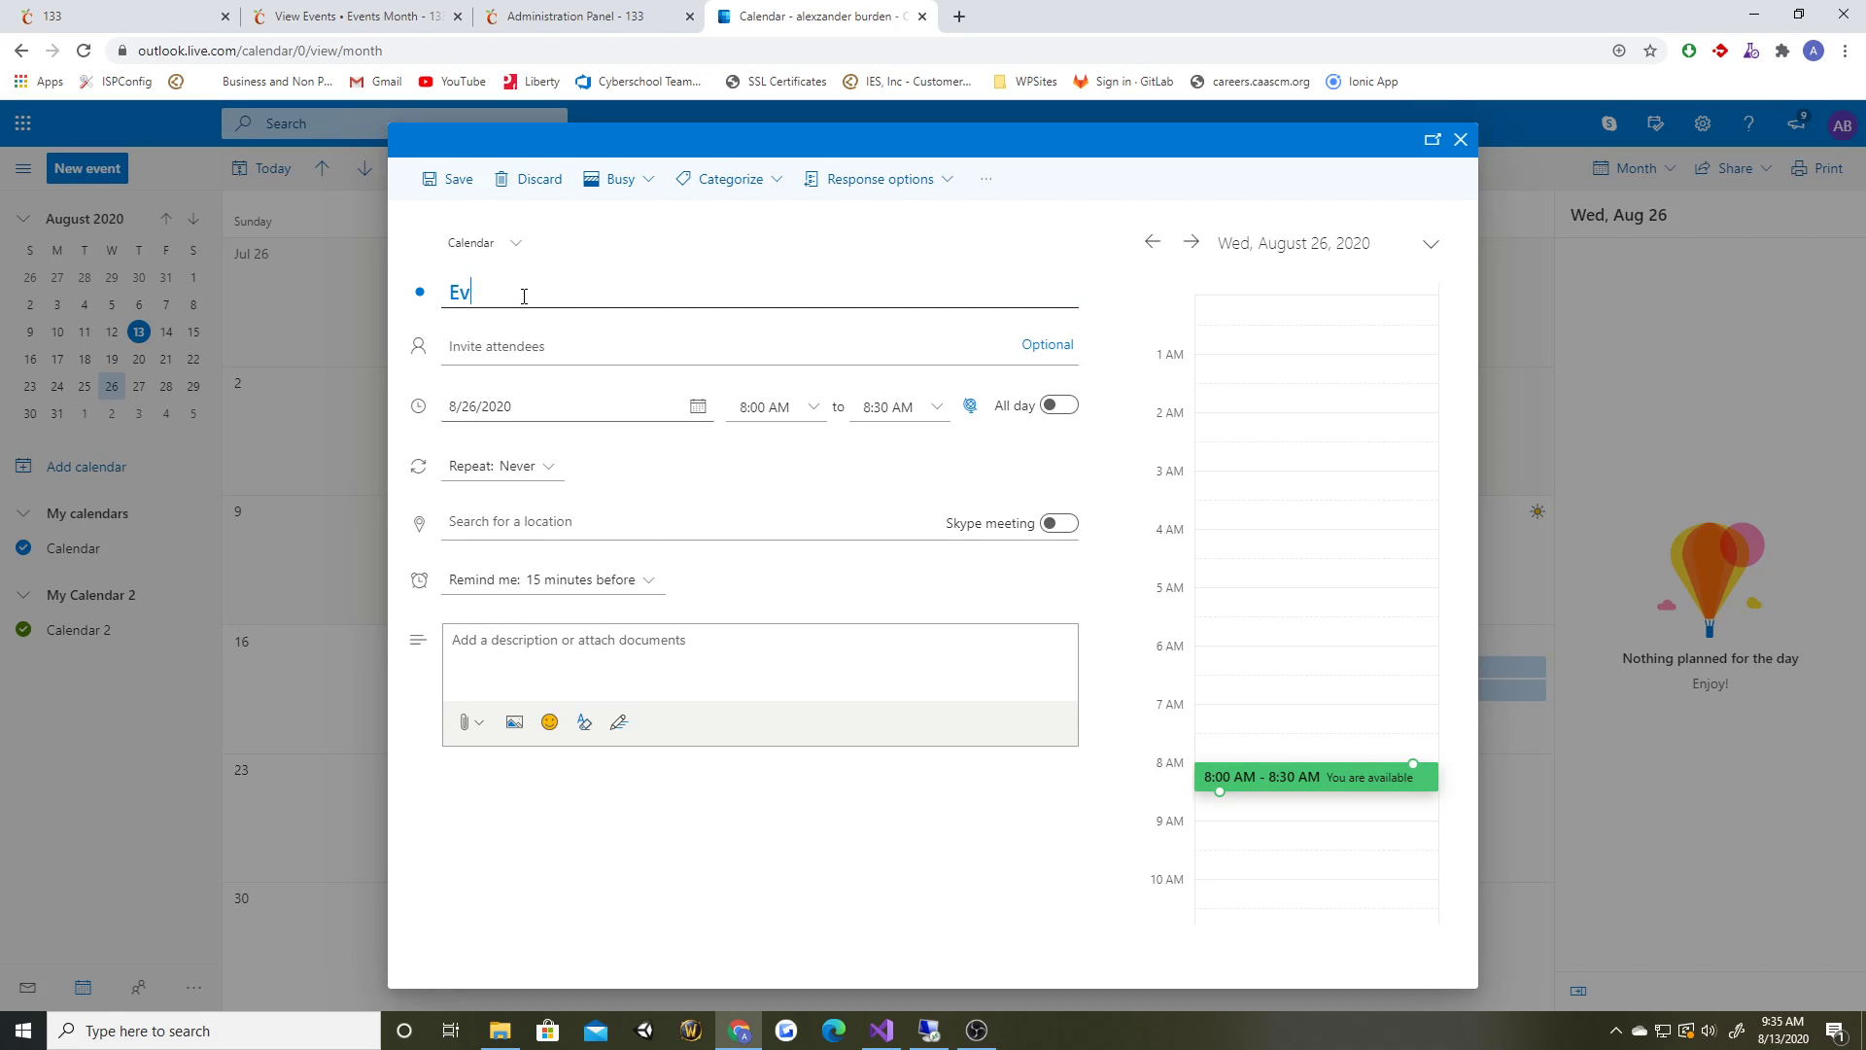
pyautogui.write('ent from Office on 8/')
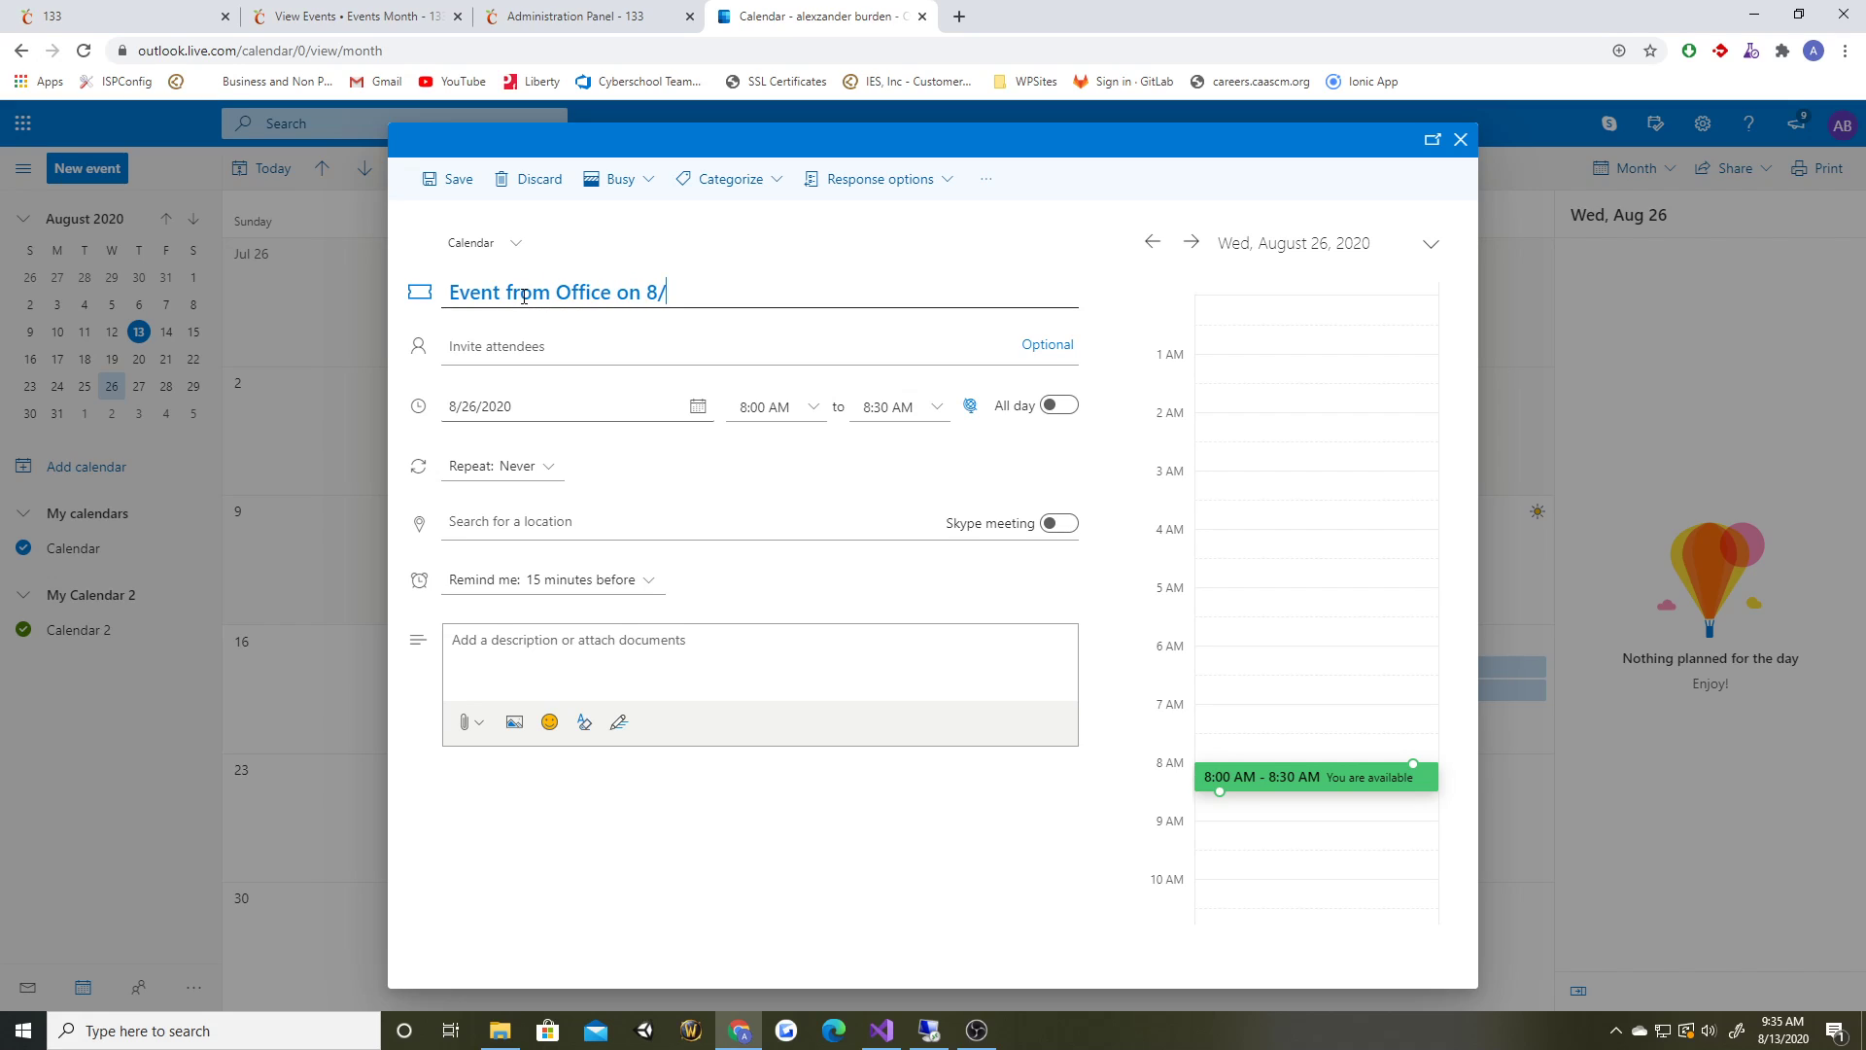
pyautogui.write('26/2020')
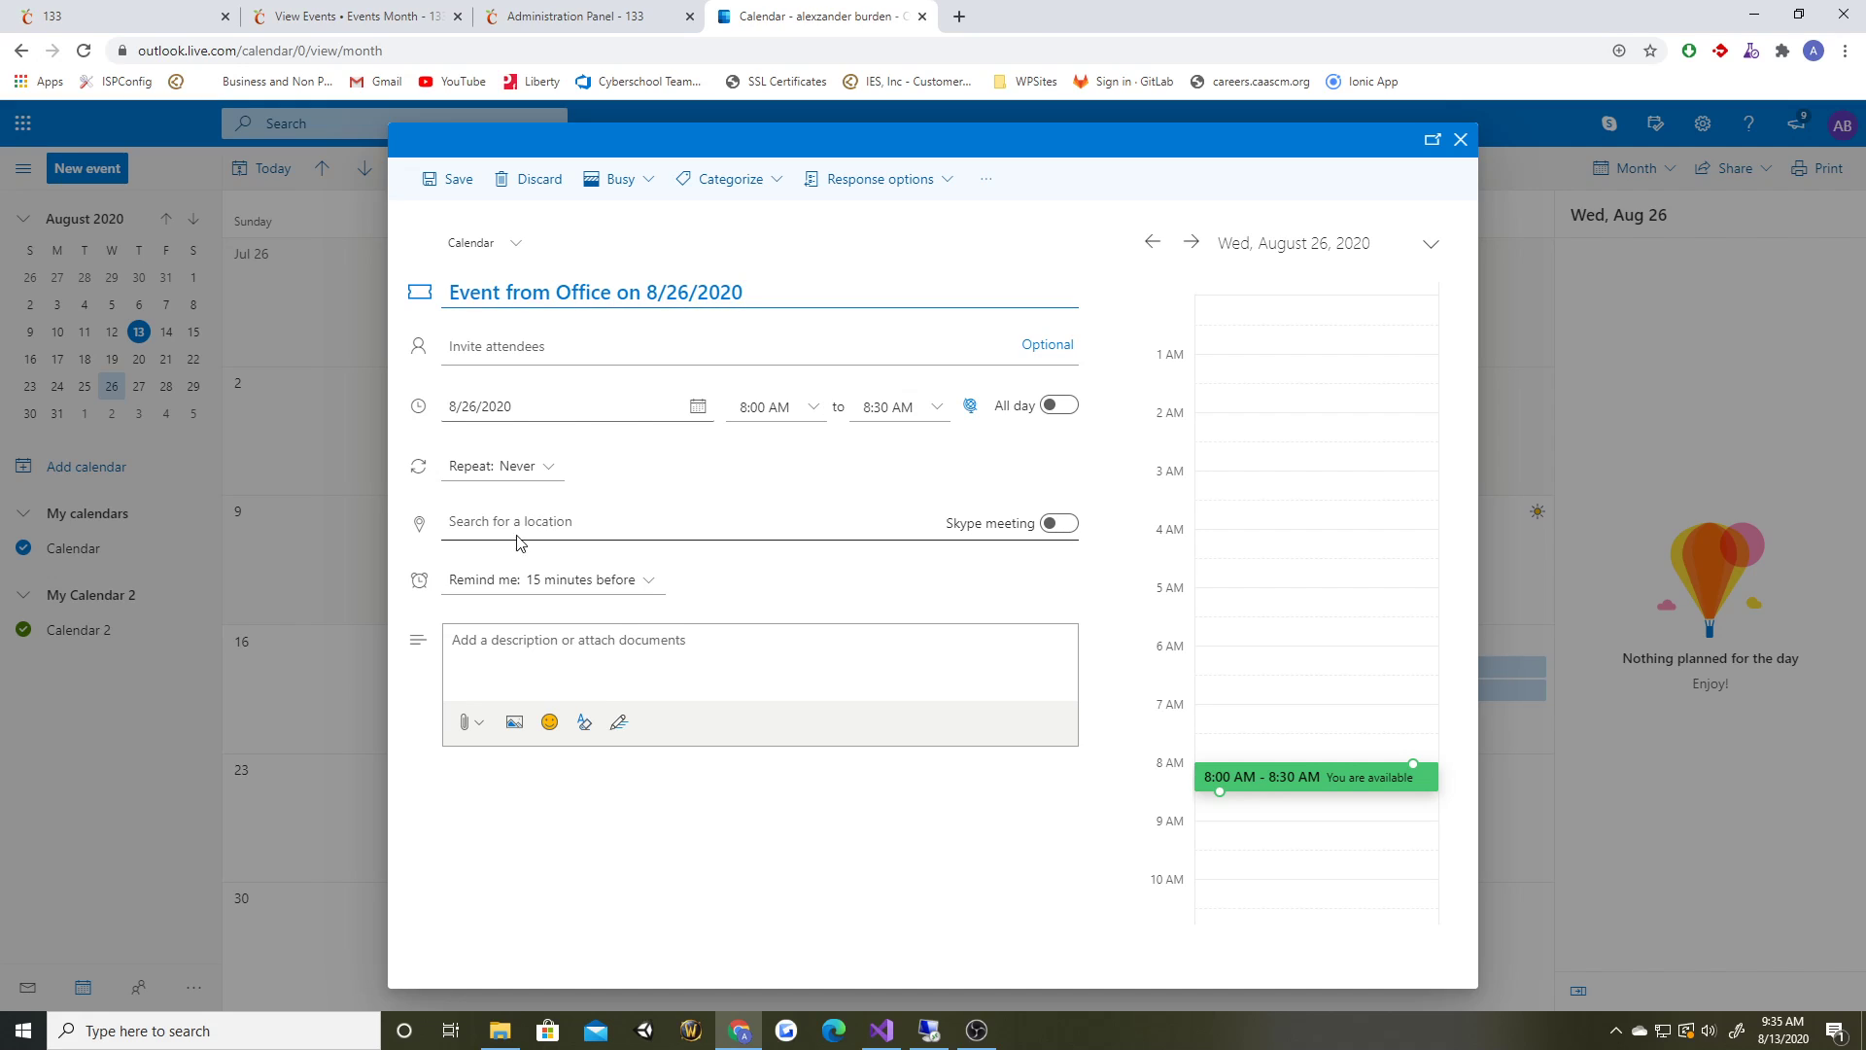
pyautogui.click(551, 656)
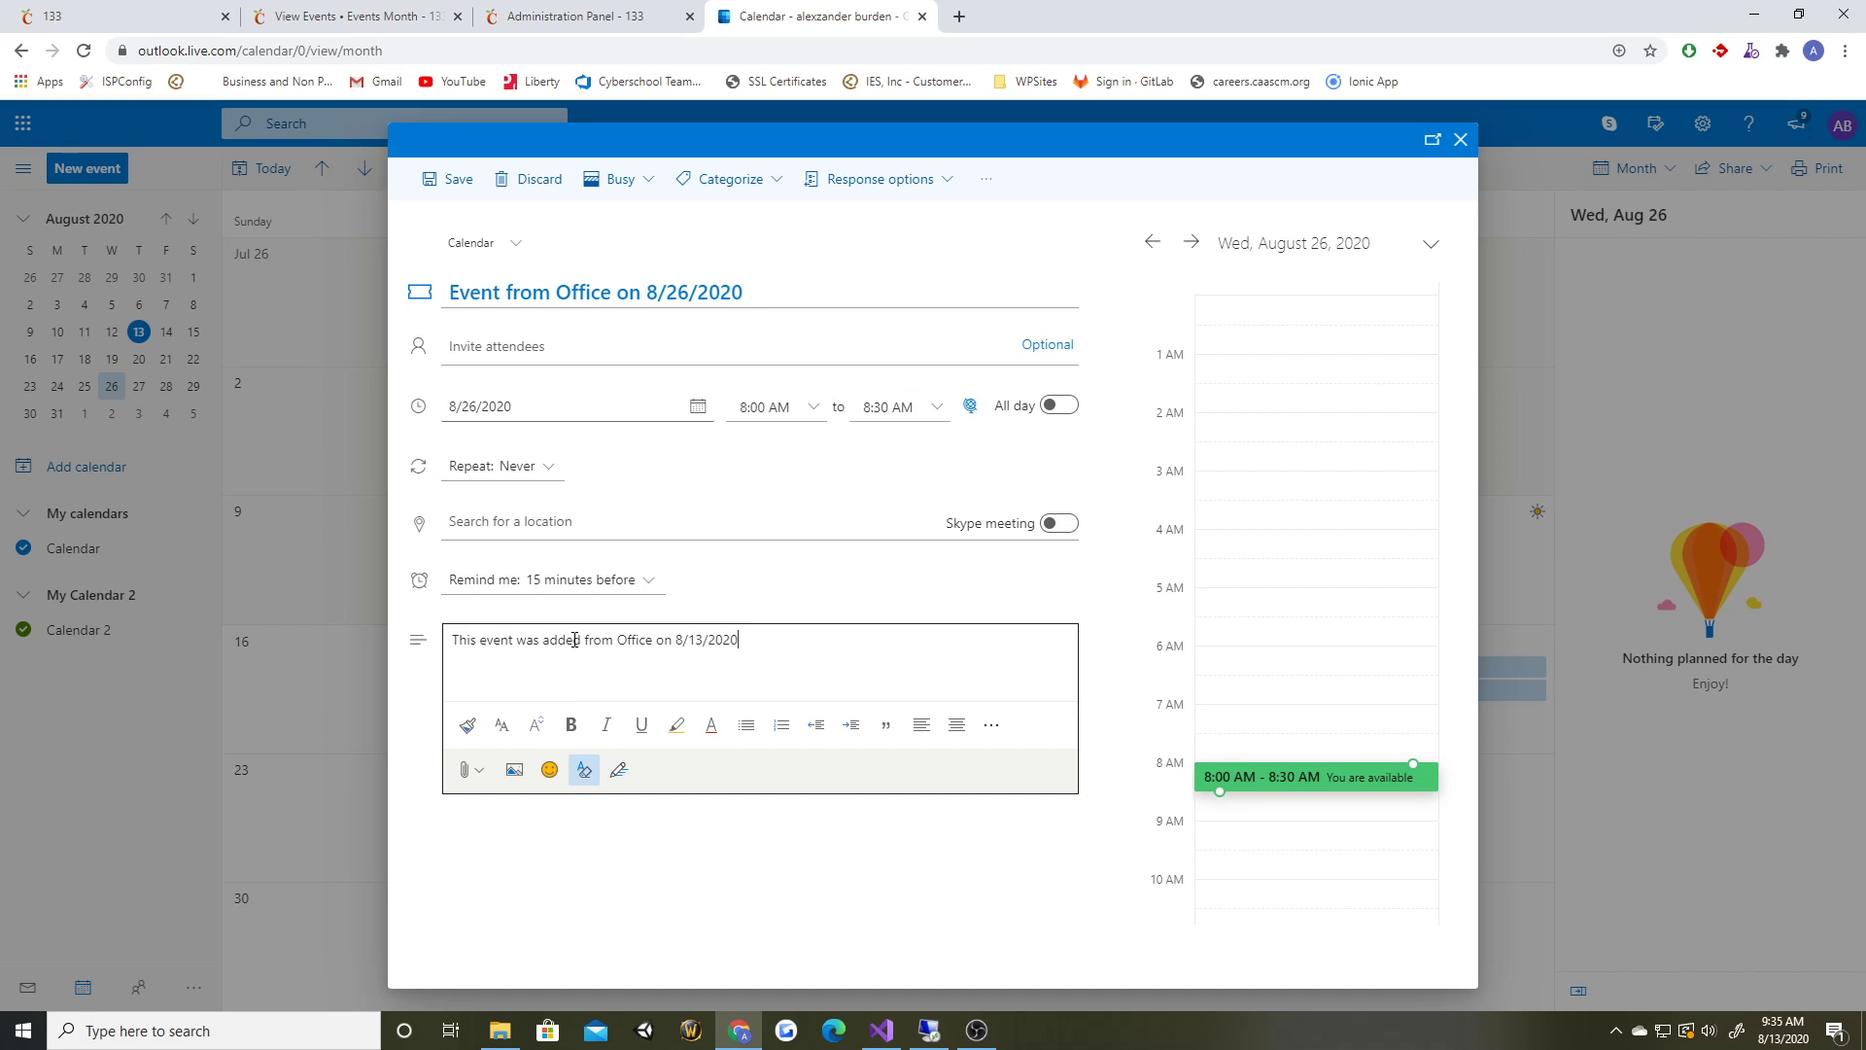
pyautogui.click(457, 179)
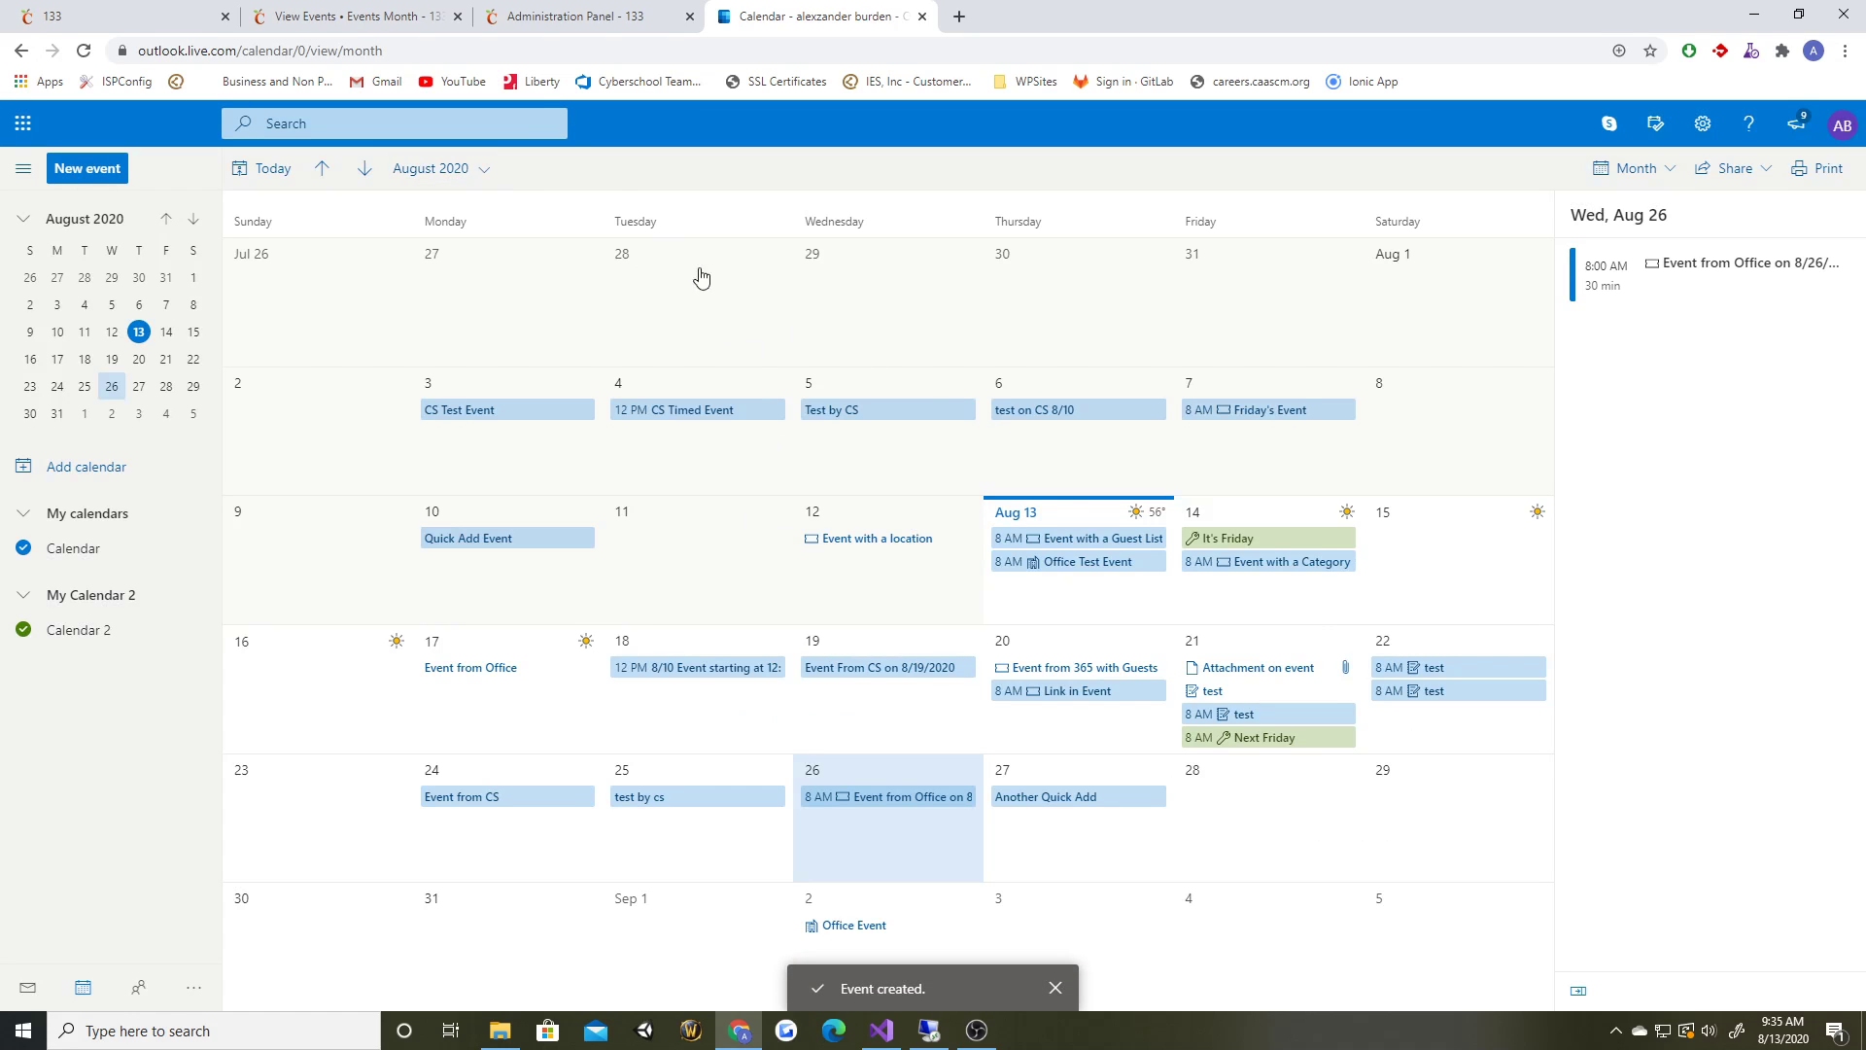
# - Compare August 26 in the site's month view with the Outlook calendar to look for the new Office event
pyautogui.click(370, 19)
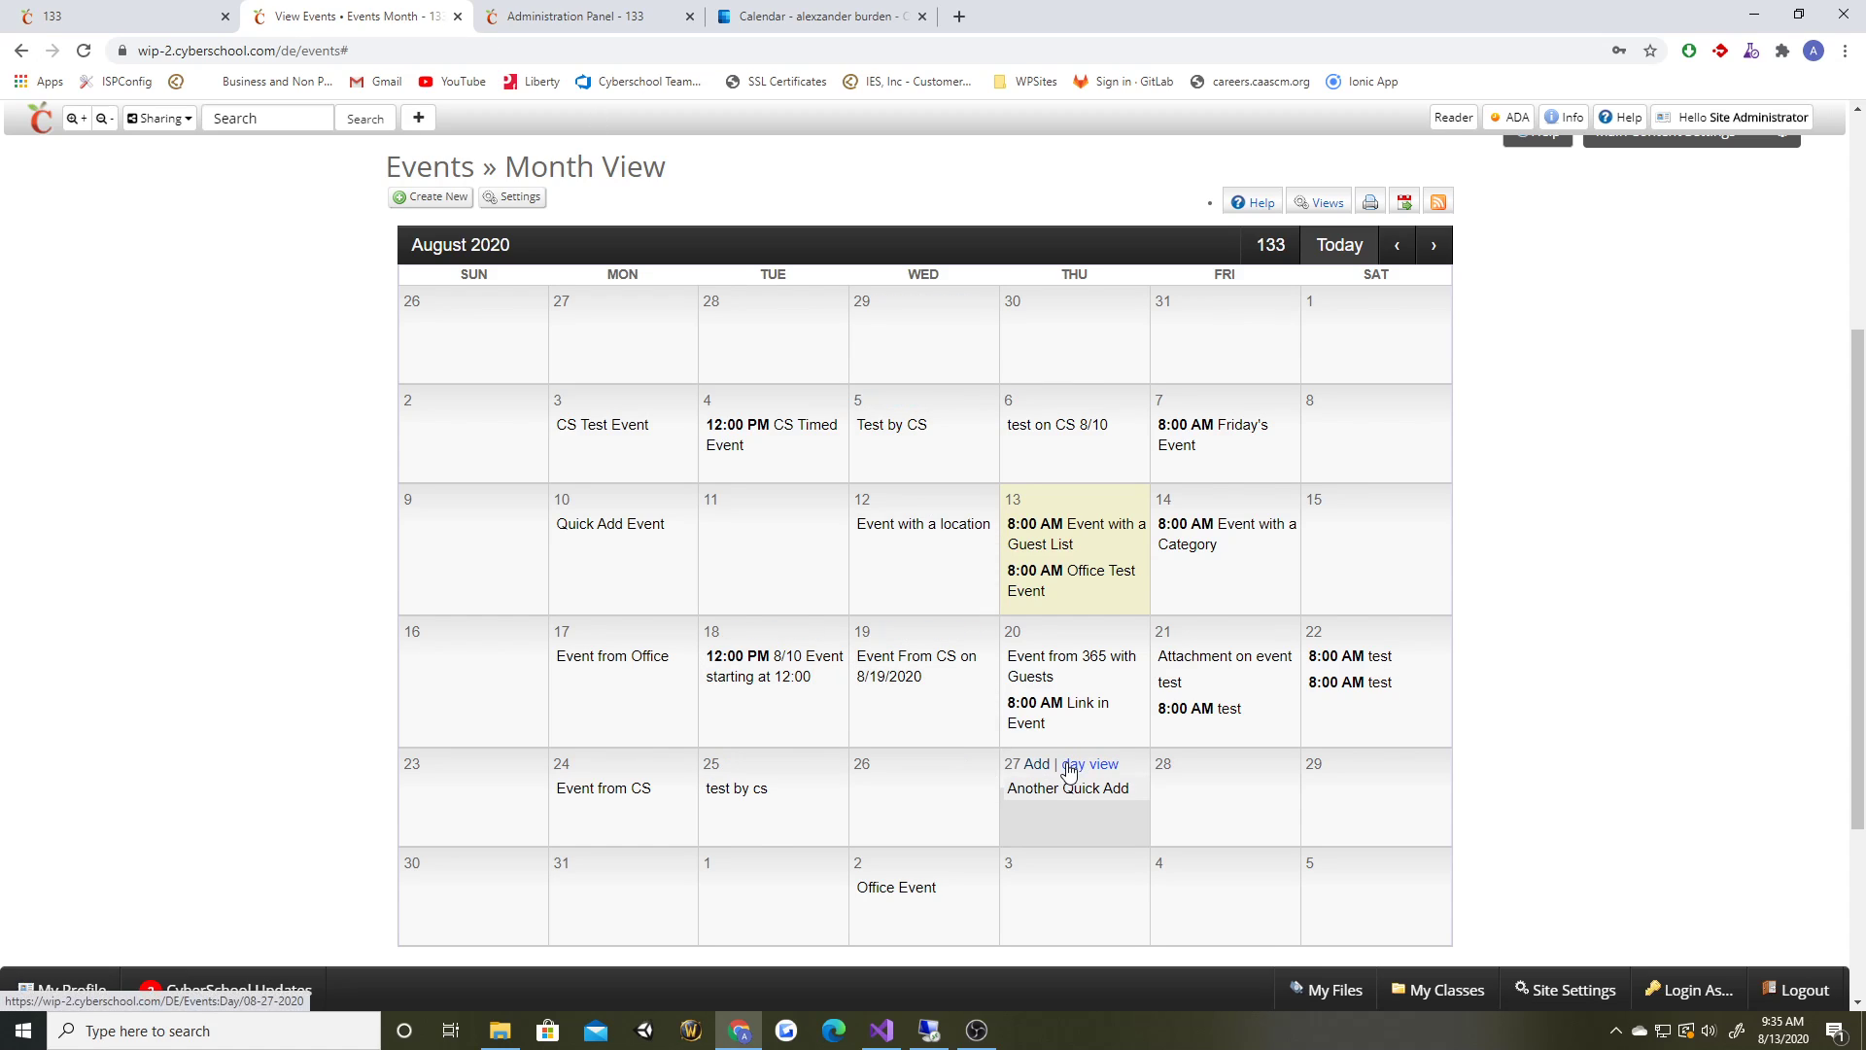
pyautogui.click(1068, 763)
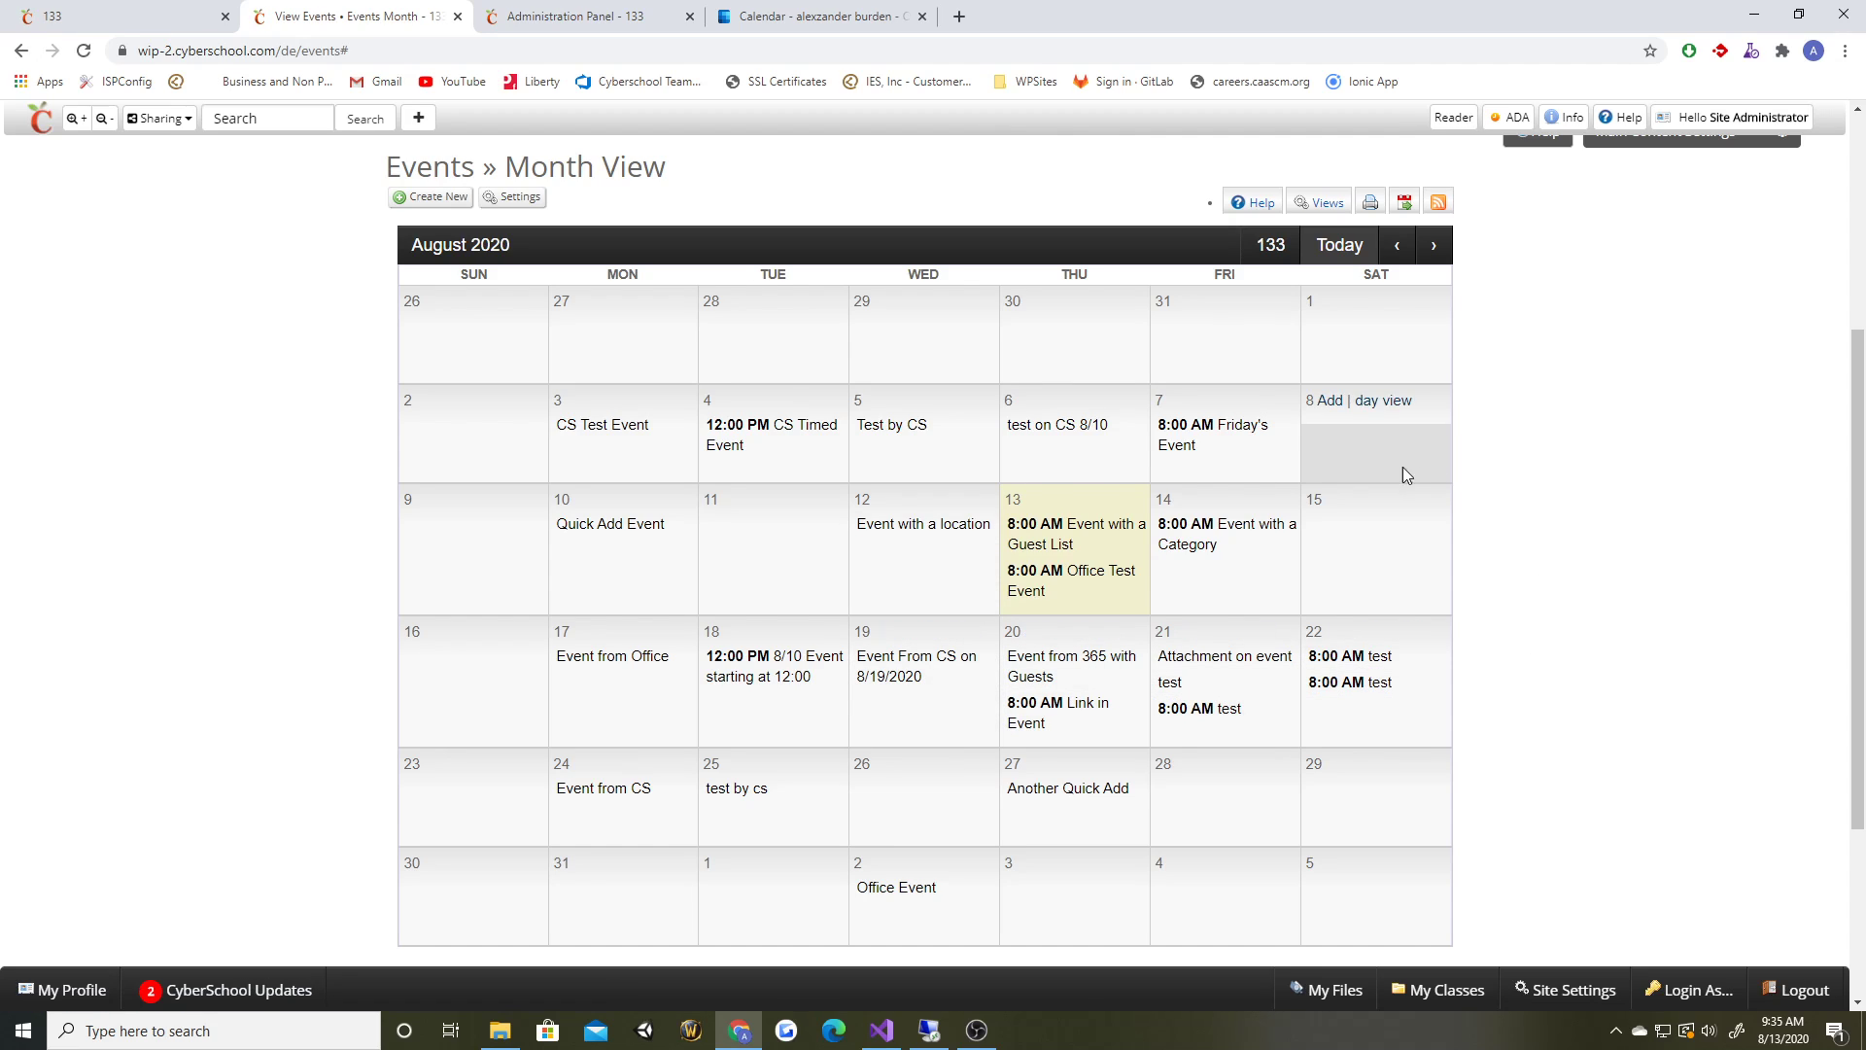
pyautogui.click(777, 22)
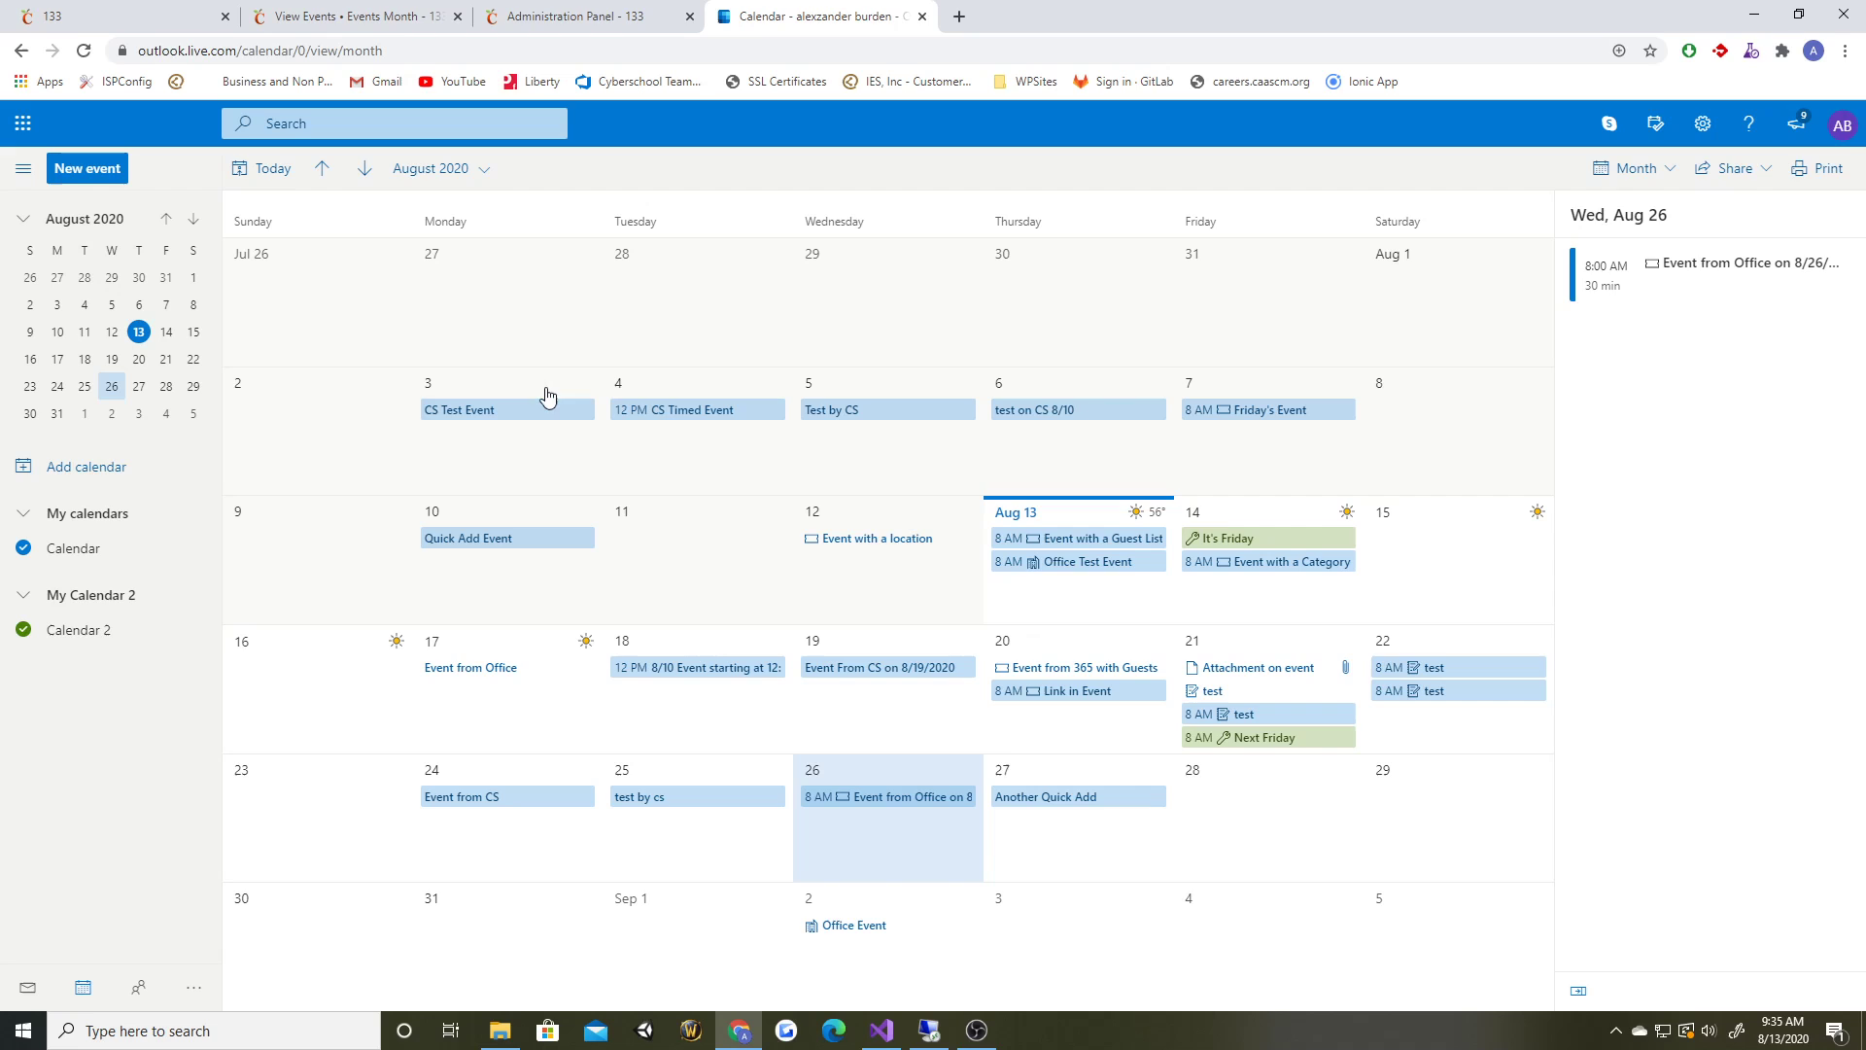
pyautogui.click(361, 24)
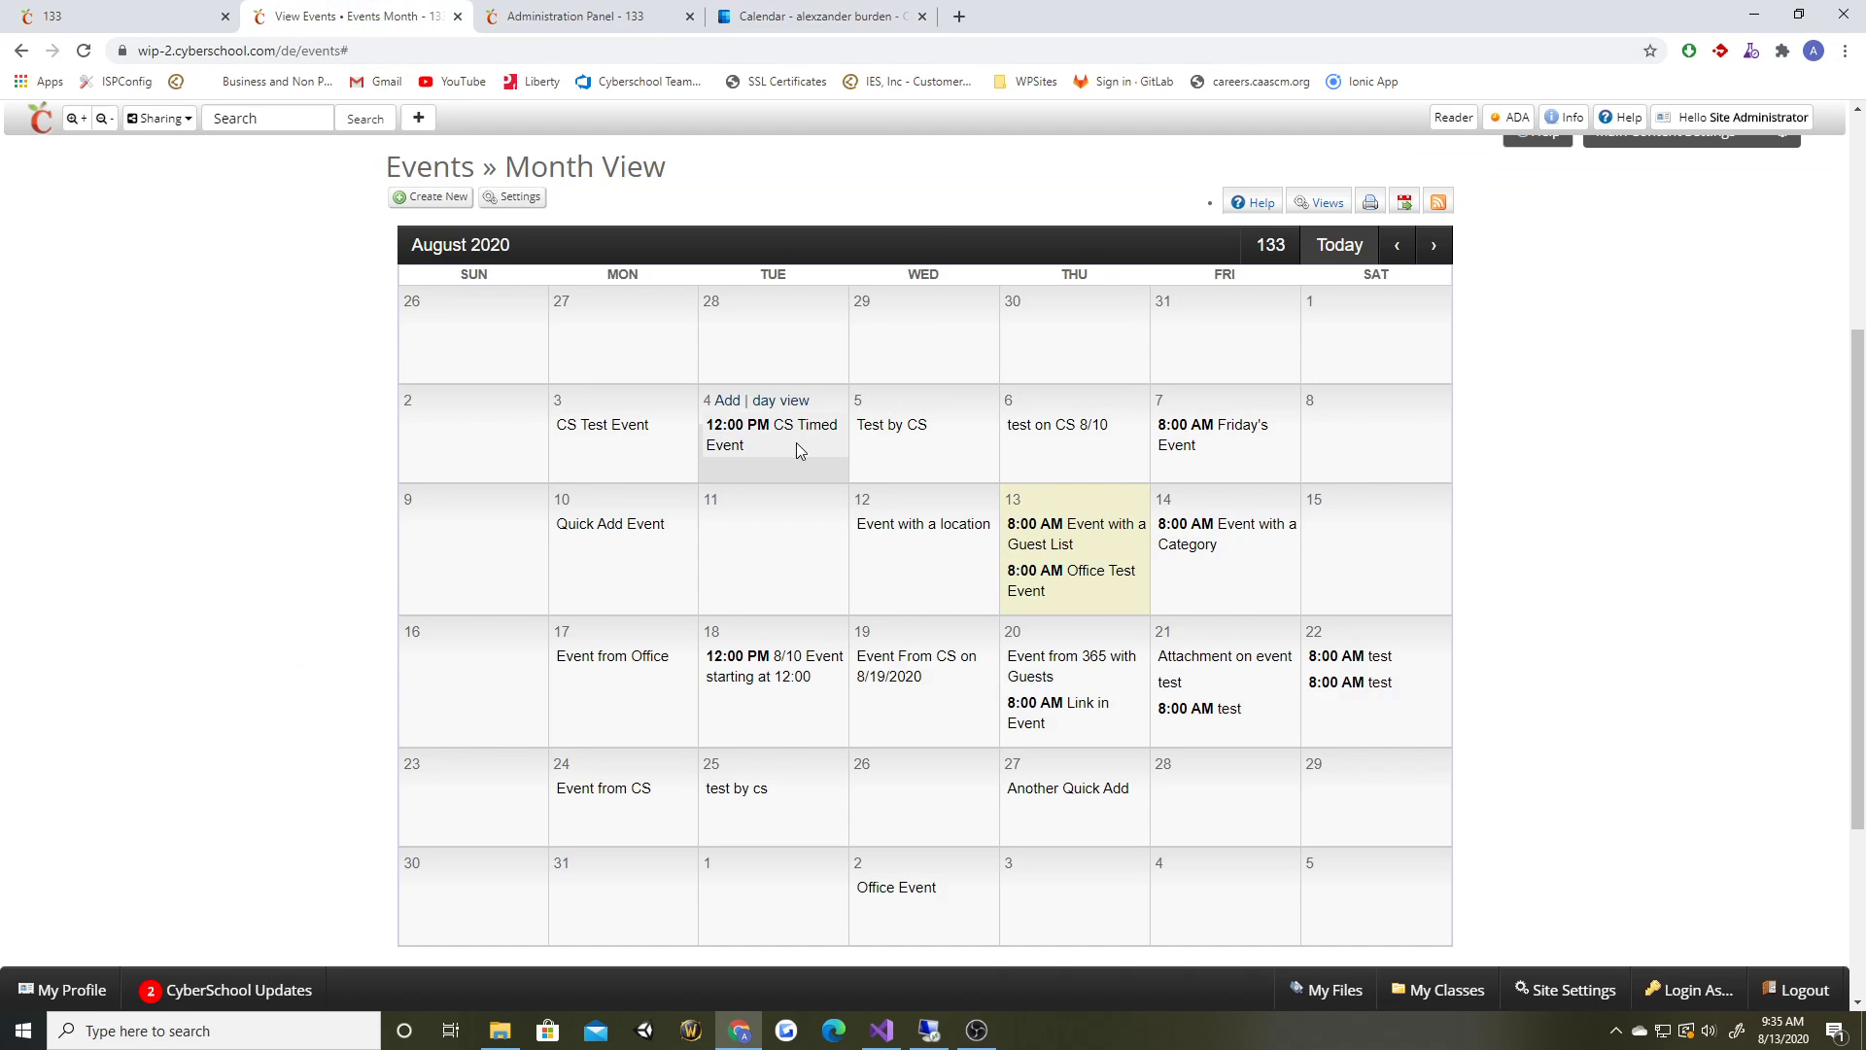
pyautogui.click(816, 18)
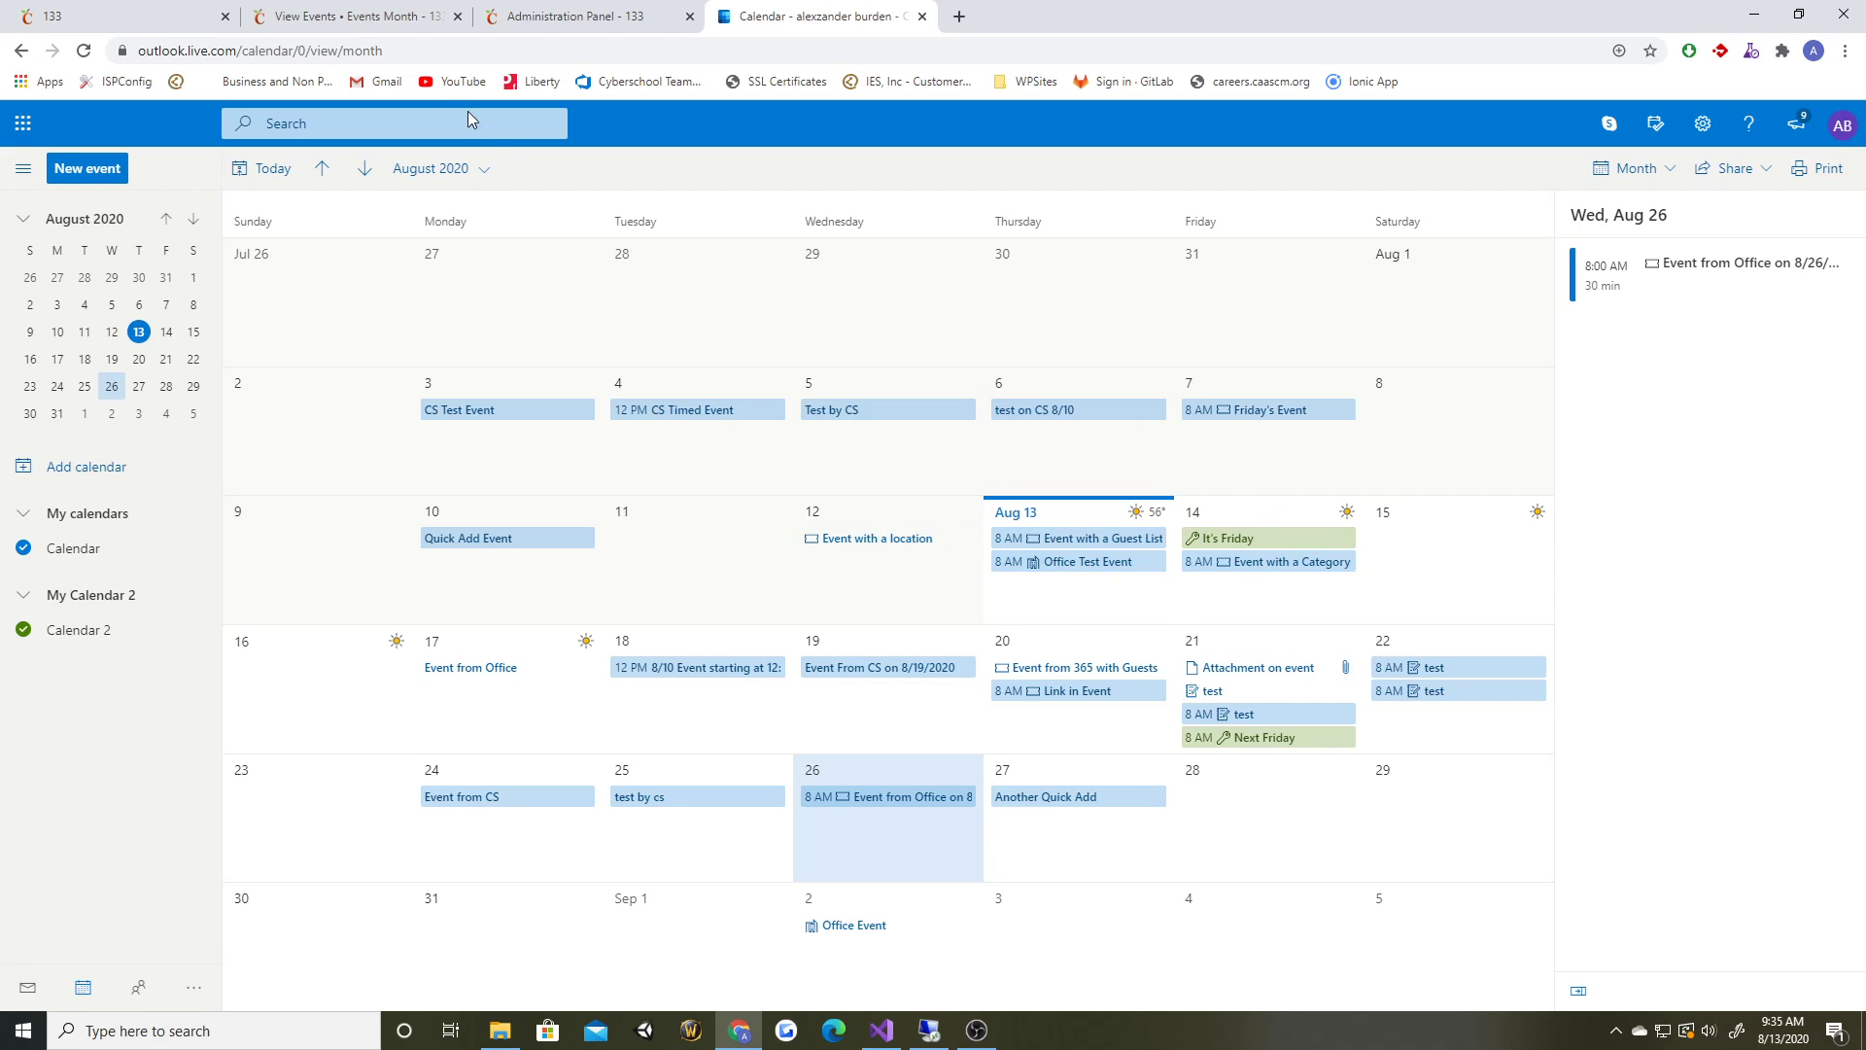
pyautogui.click(378, 27)
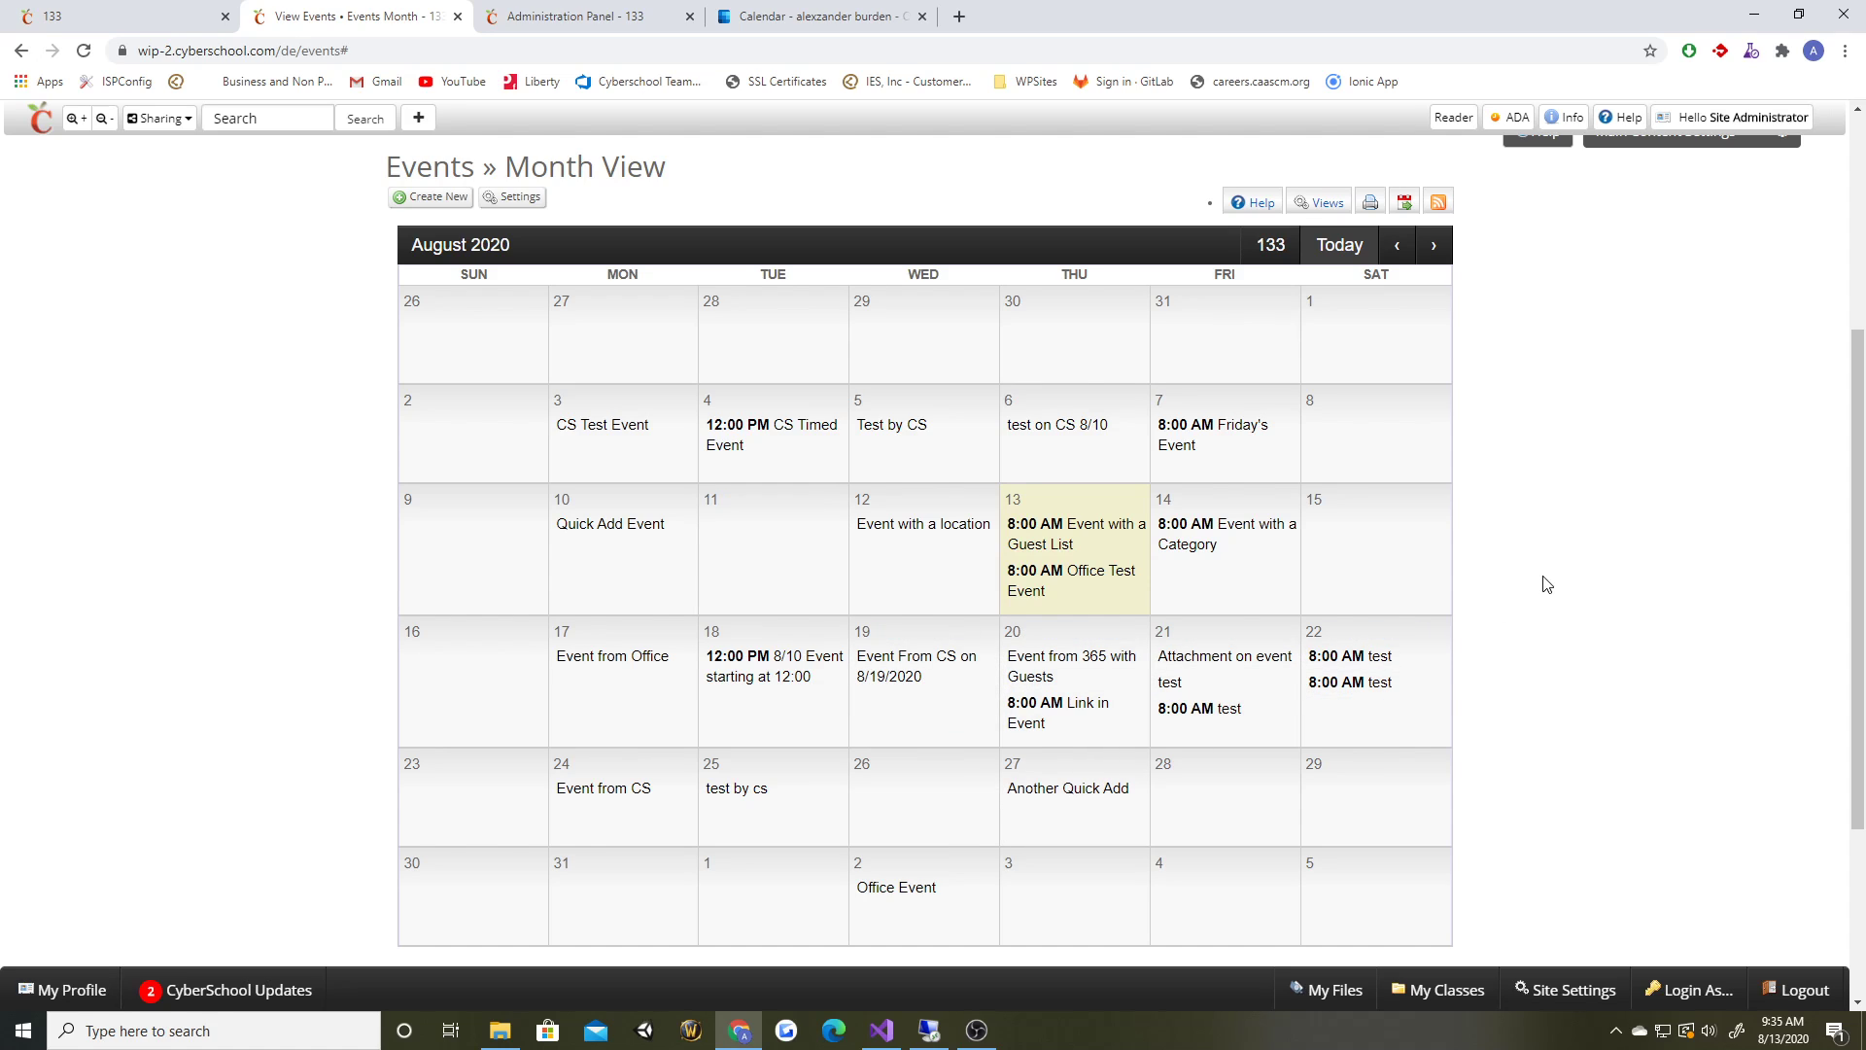
# - Reload the site's events month view and recheck August 26 against the Outlook calendar
pyautogui.press('F5')
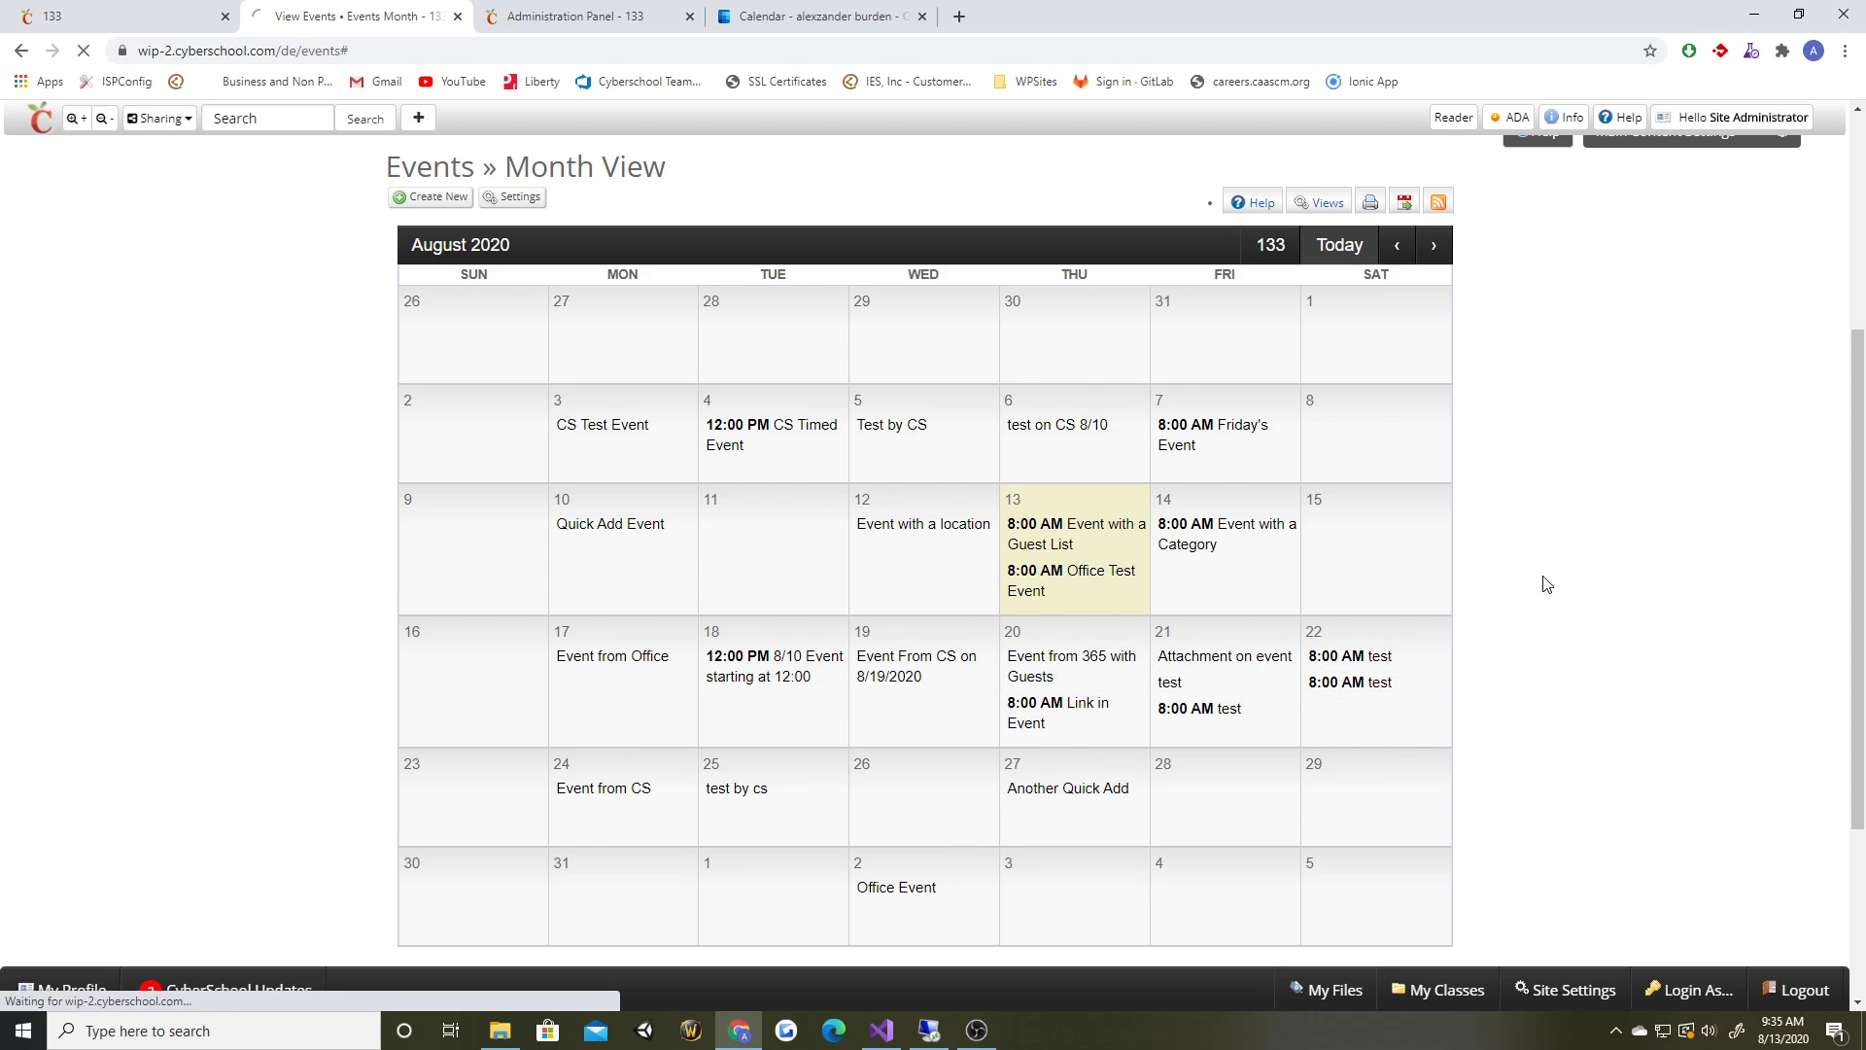
pyautogui.click(763, 26)
pyautogui.click(309, 19)
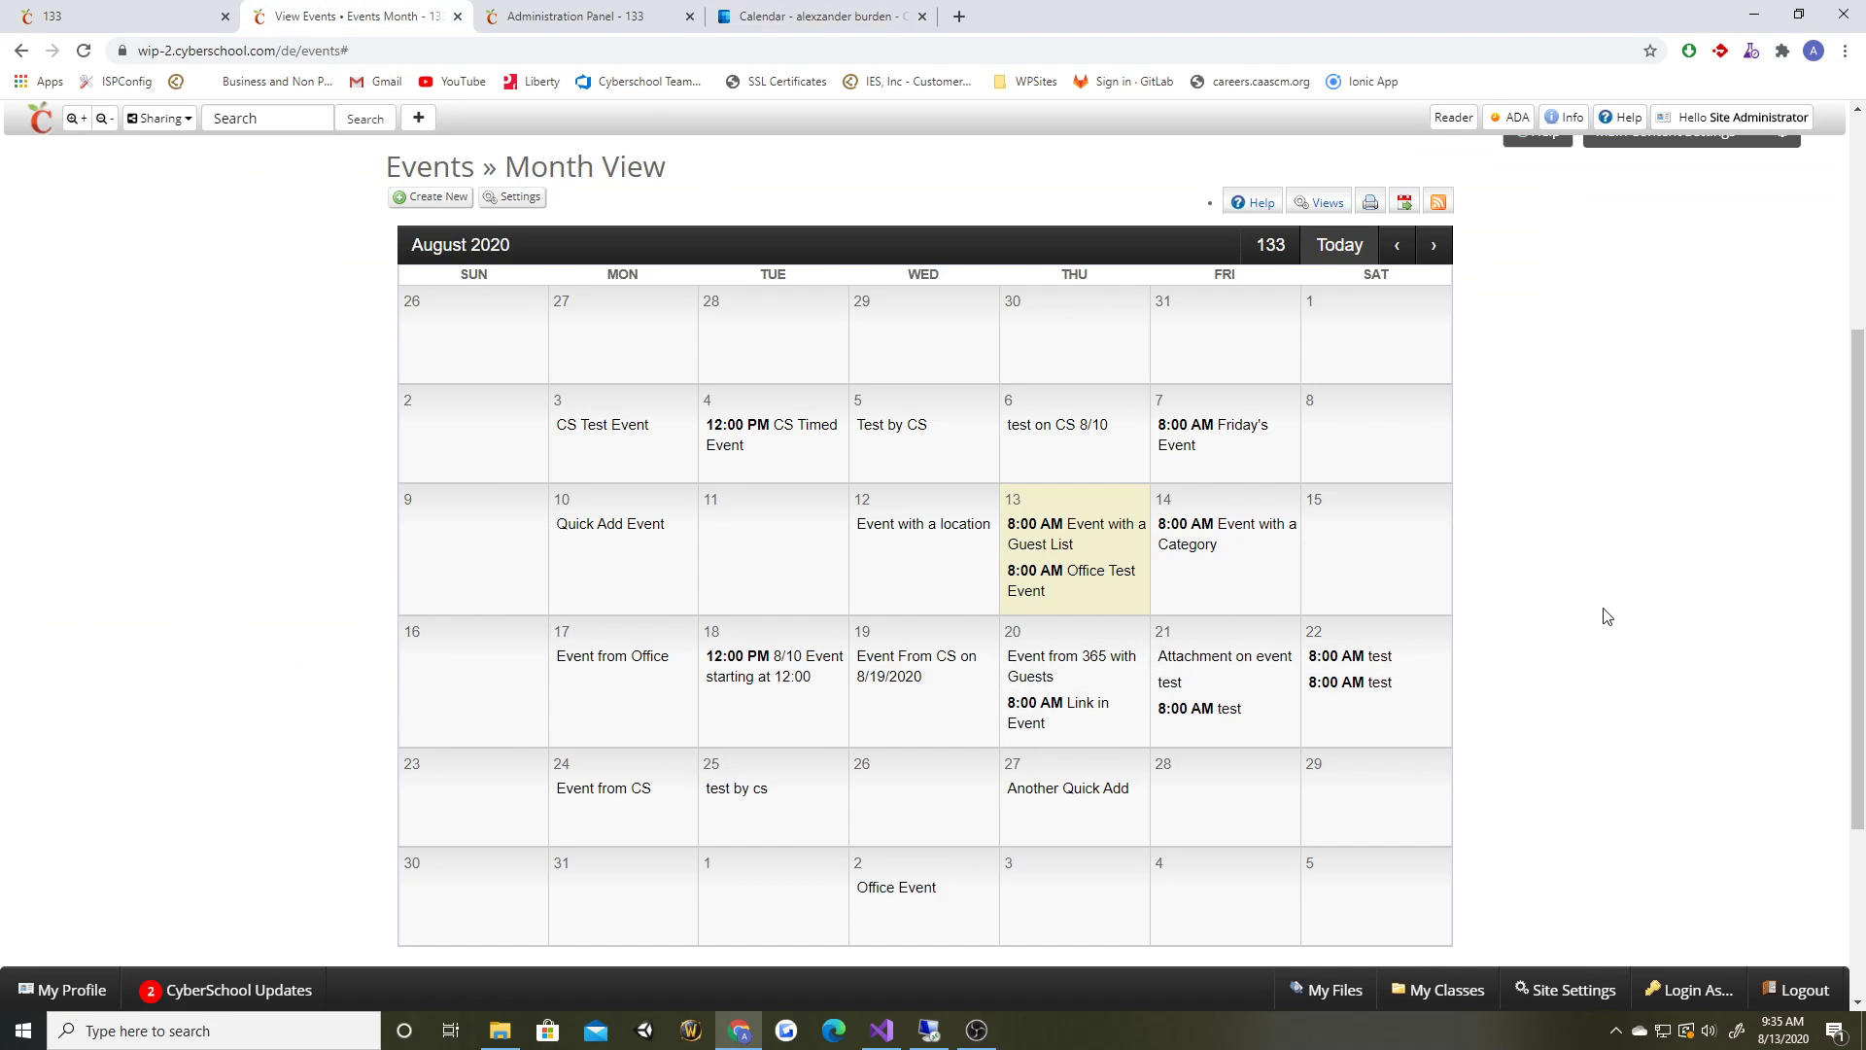
pyautogui.press('F5')
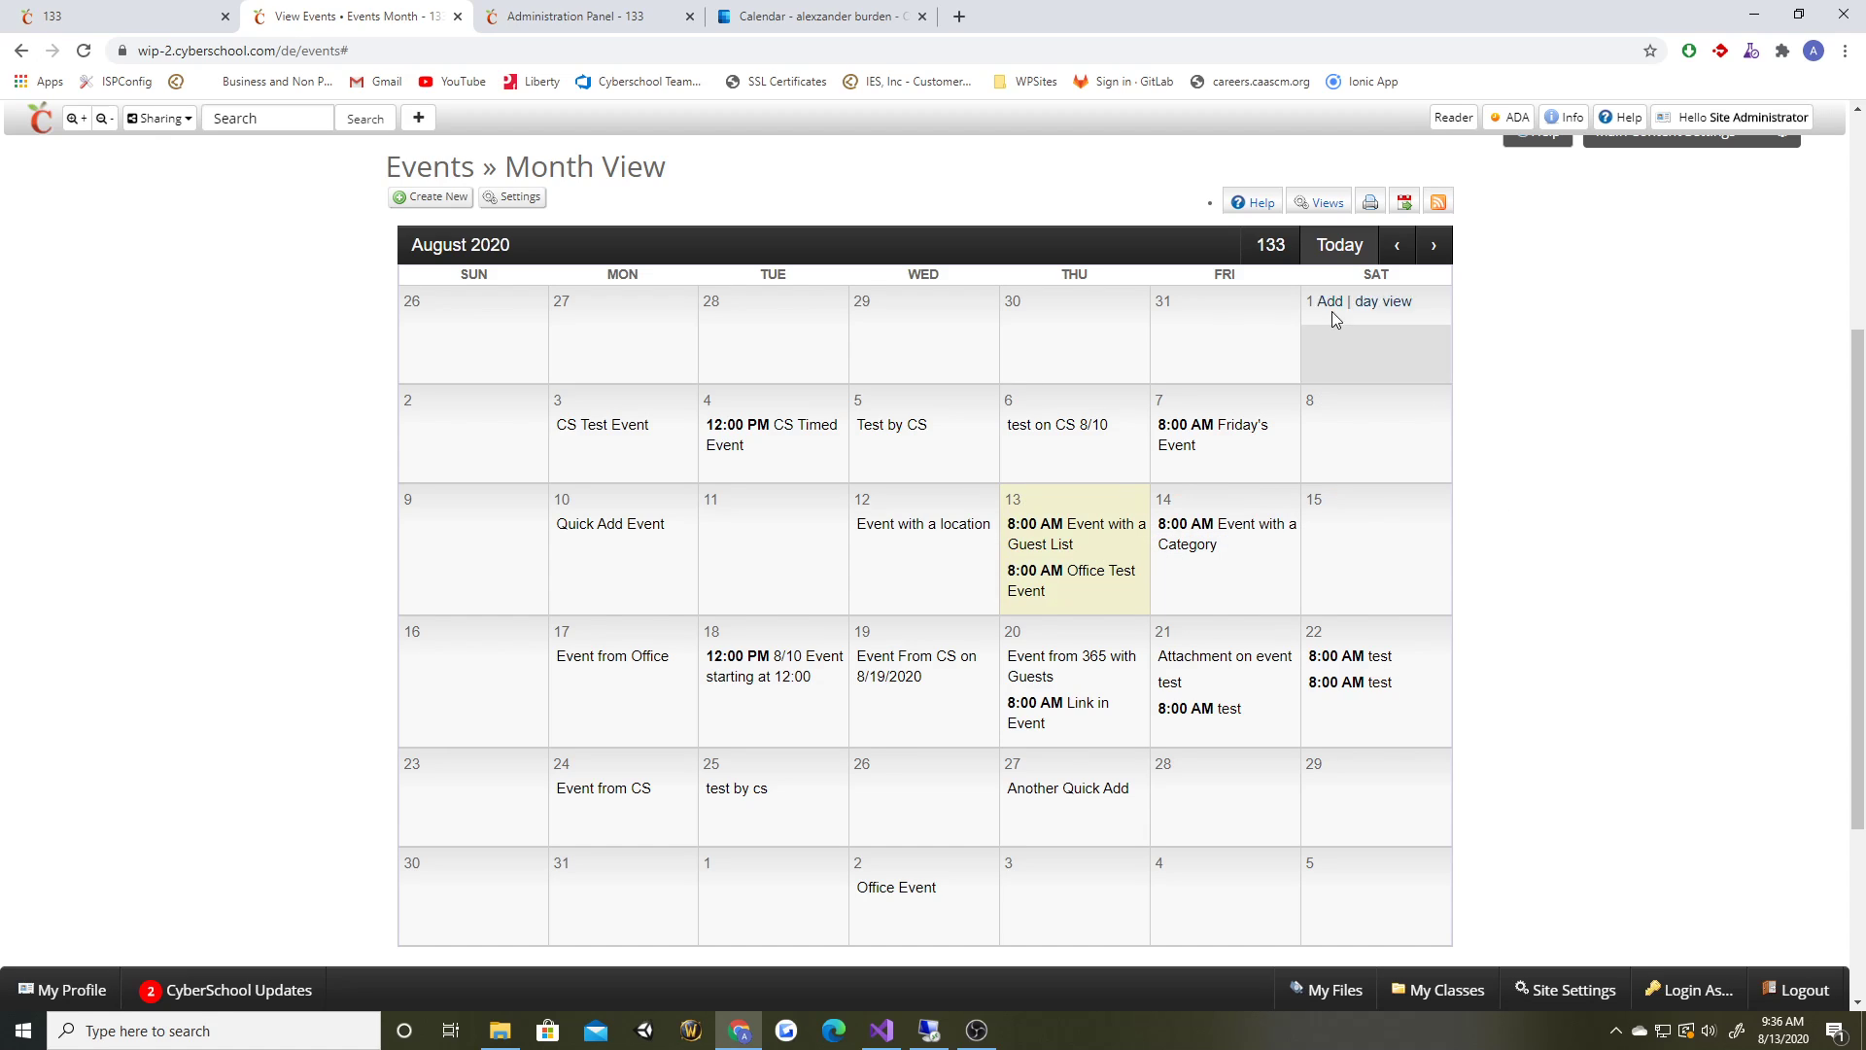
pyautogui.click(899, 19)
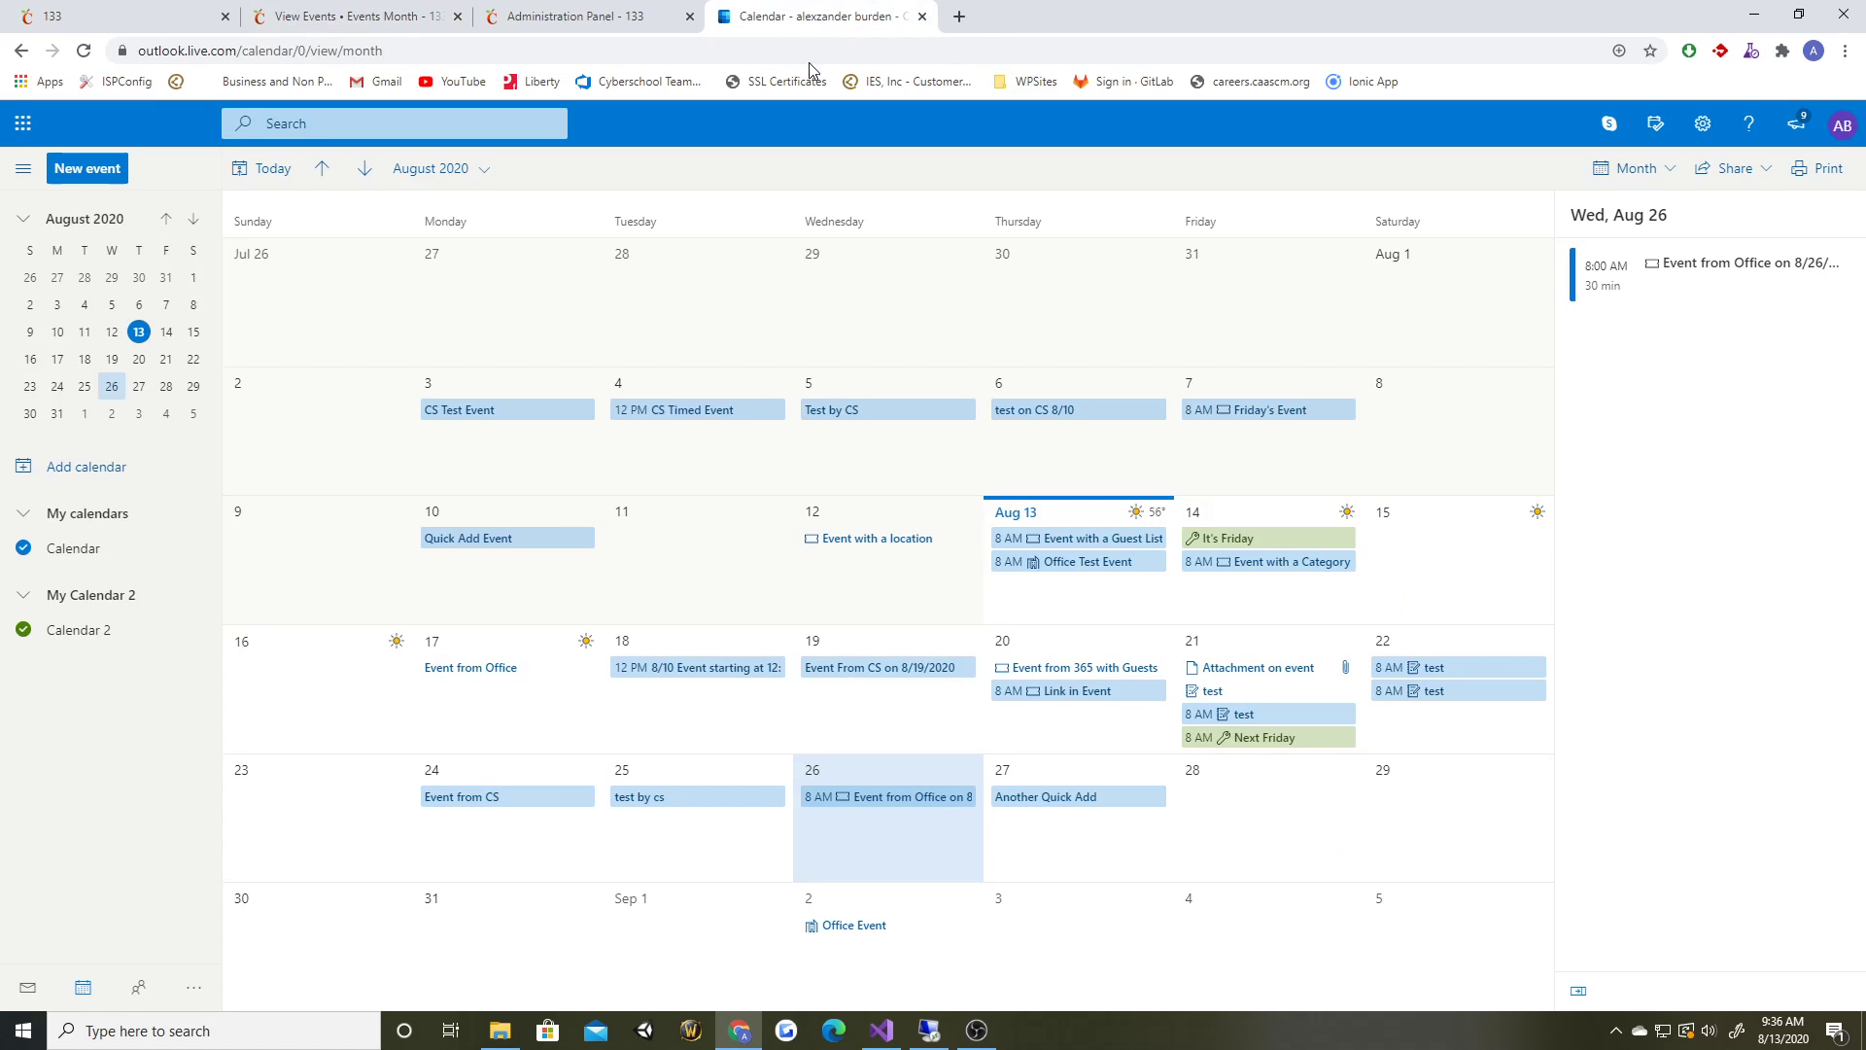
pyautogui.click(352, 16)
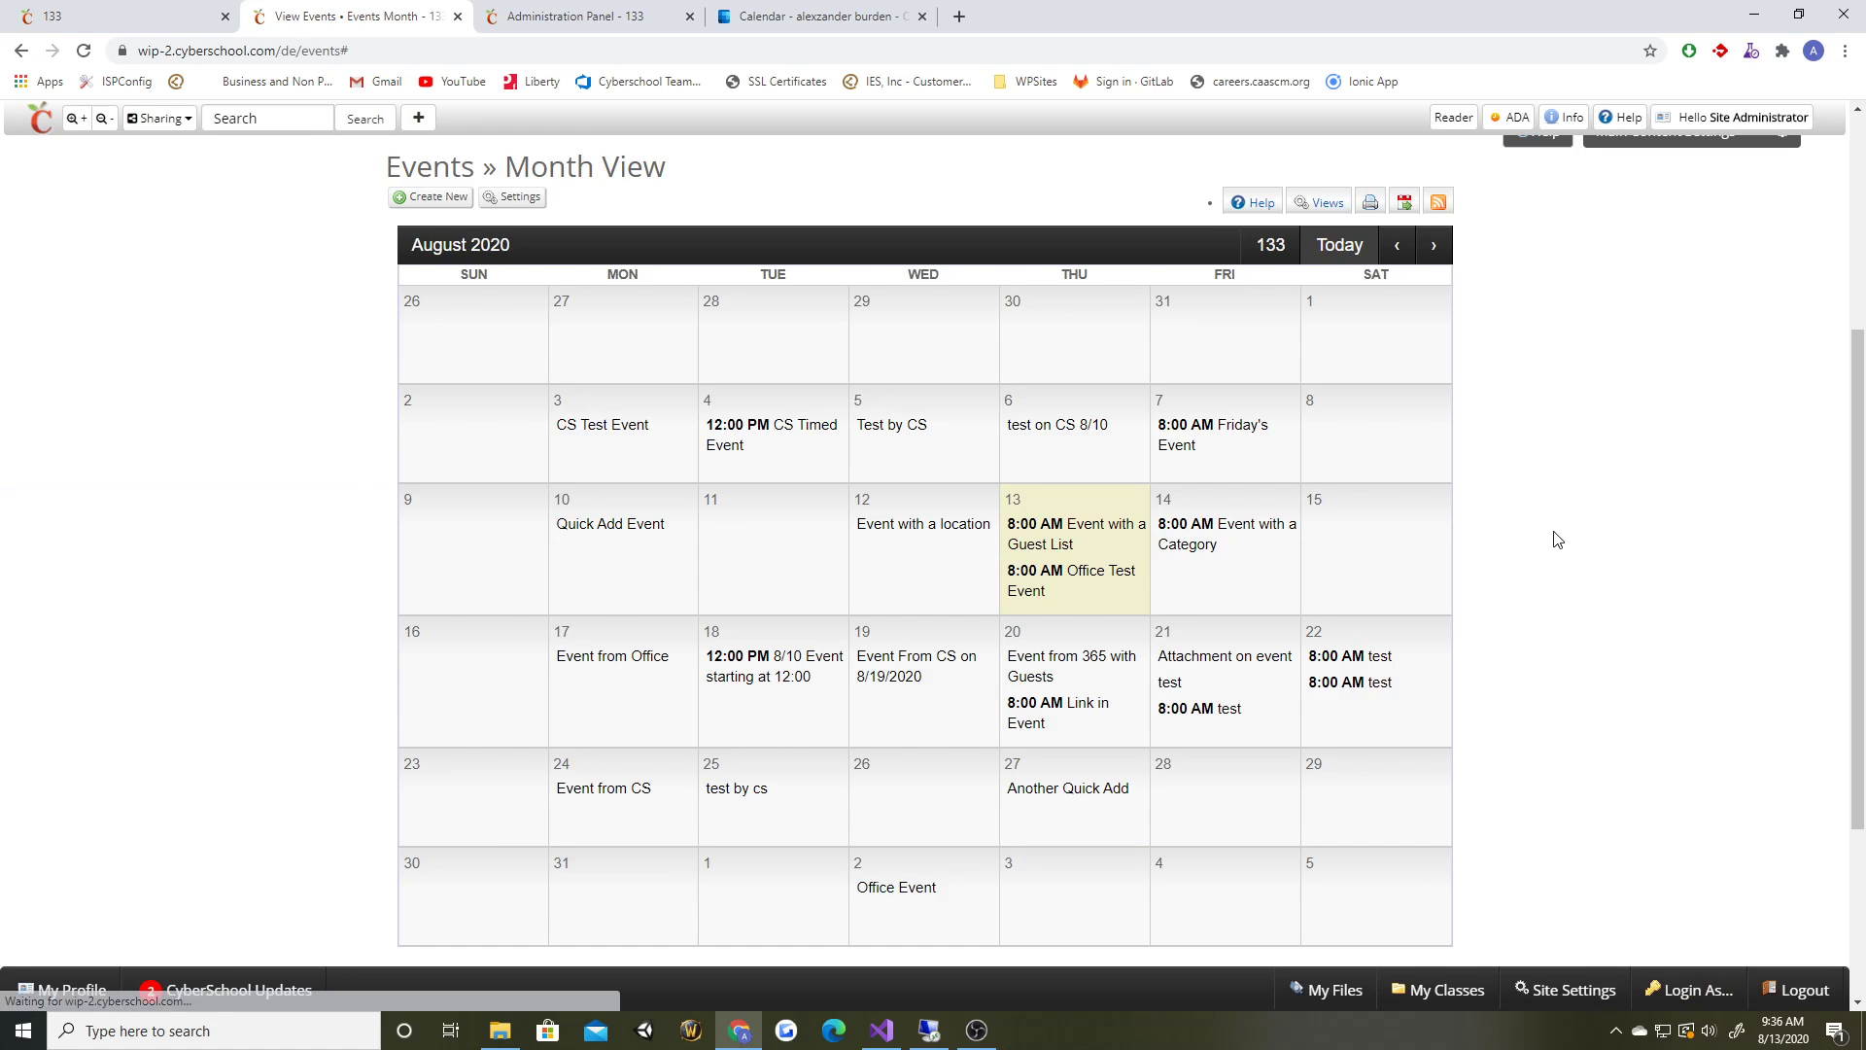
pyautogui.scroll(-1, 855, 743)
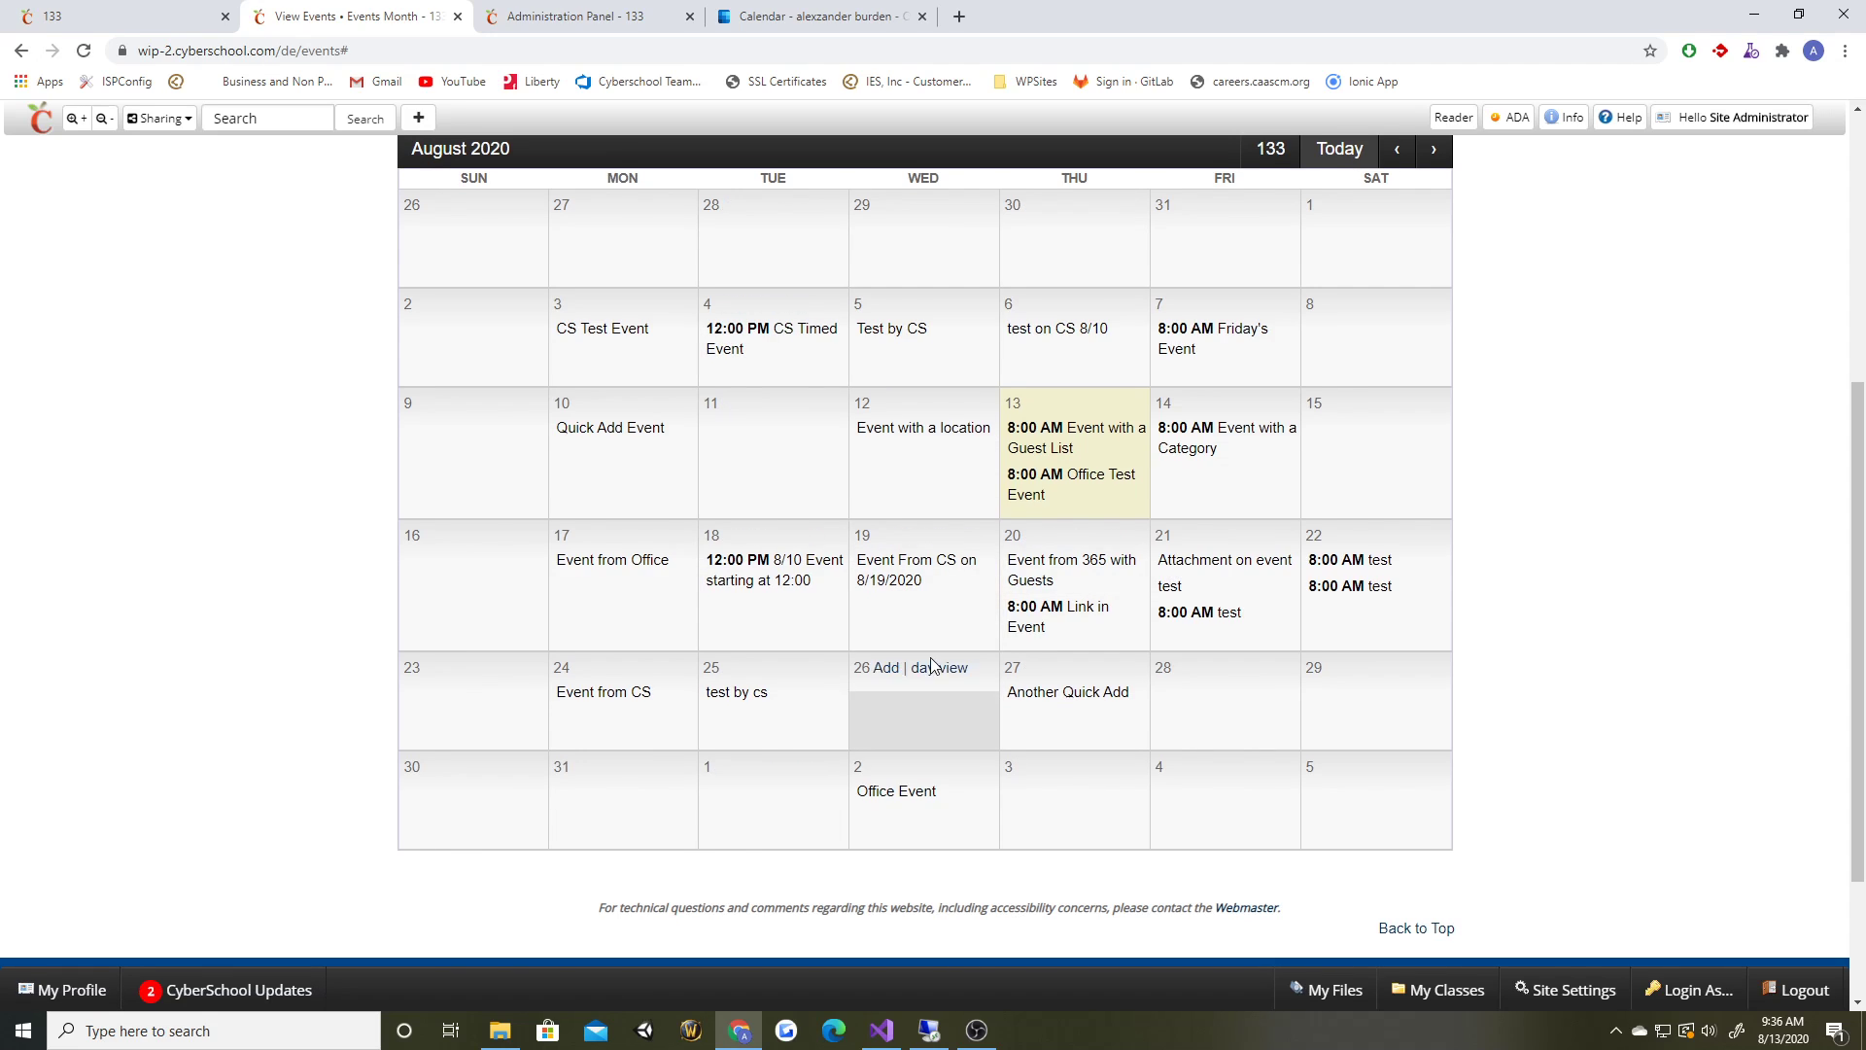
# - Check the August 26 event in the Outlook calendar again and return to the site's month view
pyautogui.scroll(3, 880, 657)
pyautogui.click(816, 17)
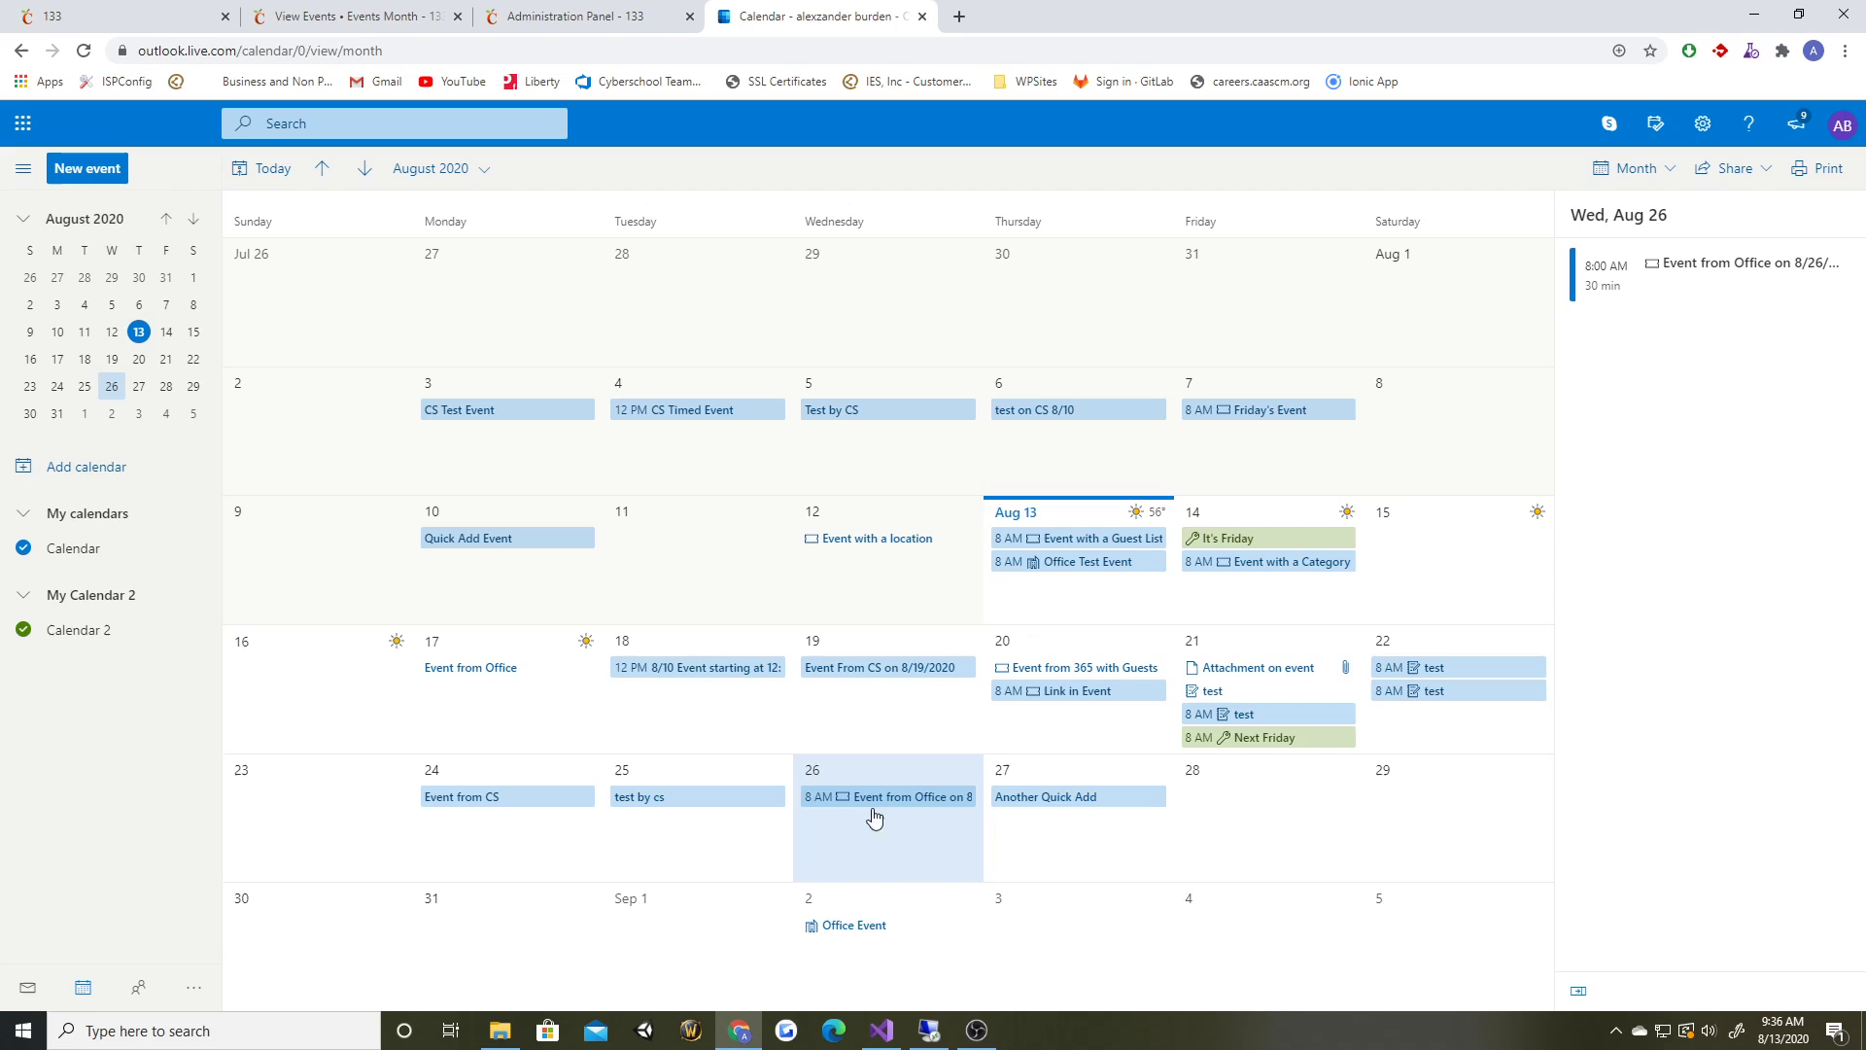
pyautogui.click(398, 18)
# - Delete all instances of "Link in Event" on August 20 from the site's events calendar
pyautogui.scroll(-1, 1077, 541)
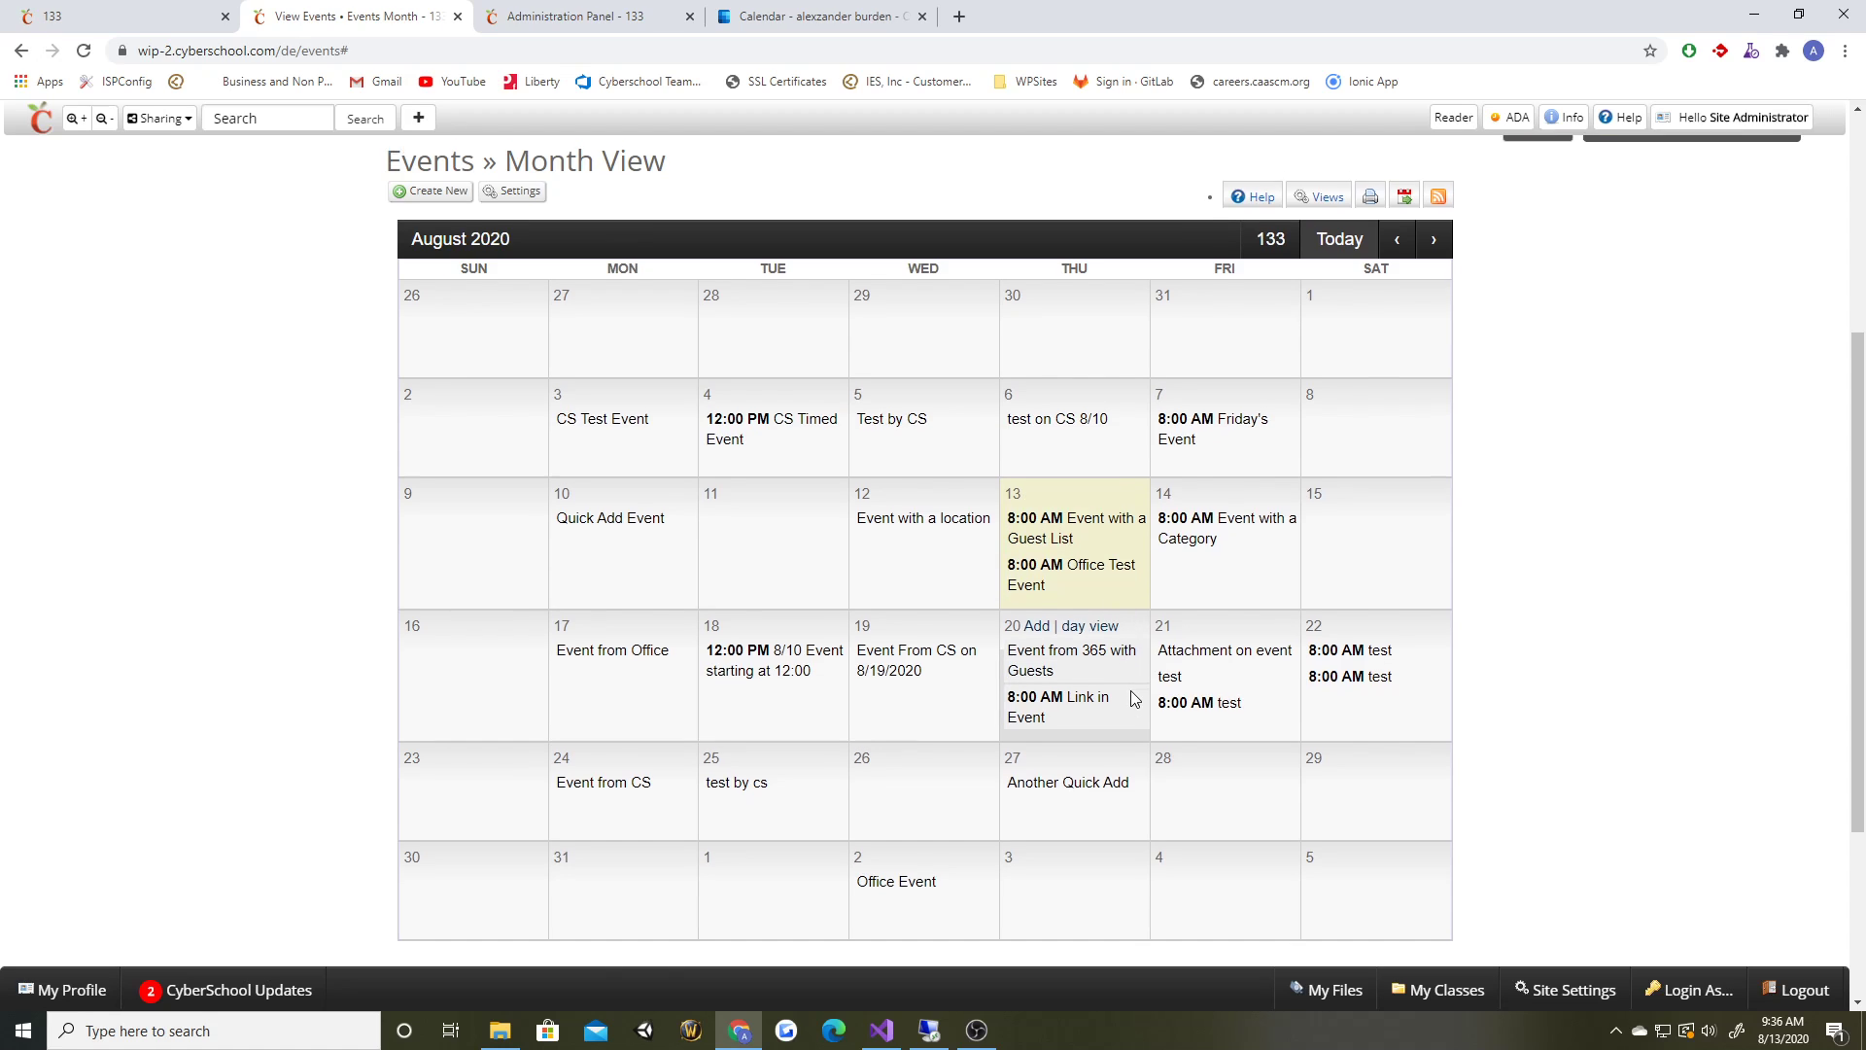
pyautogui.scroll(-1, 1117, 621)
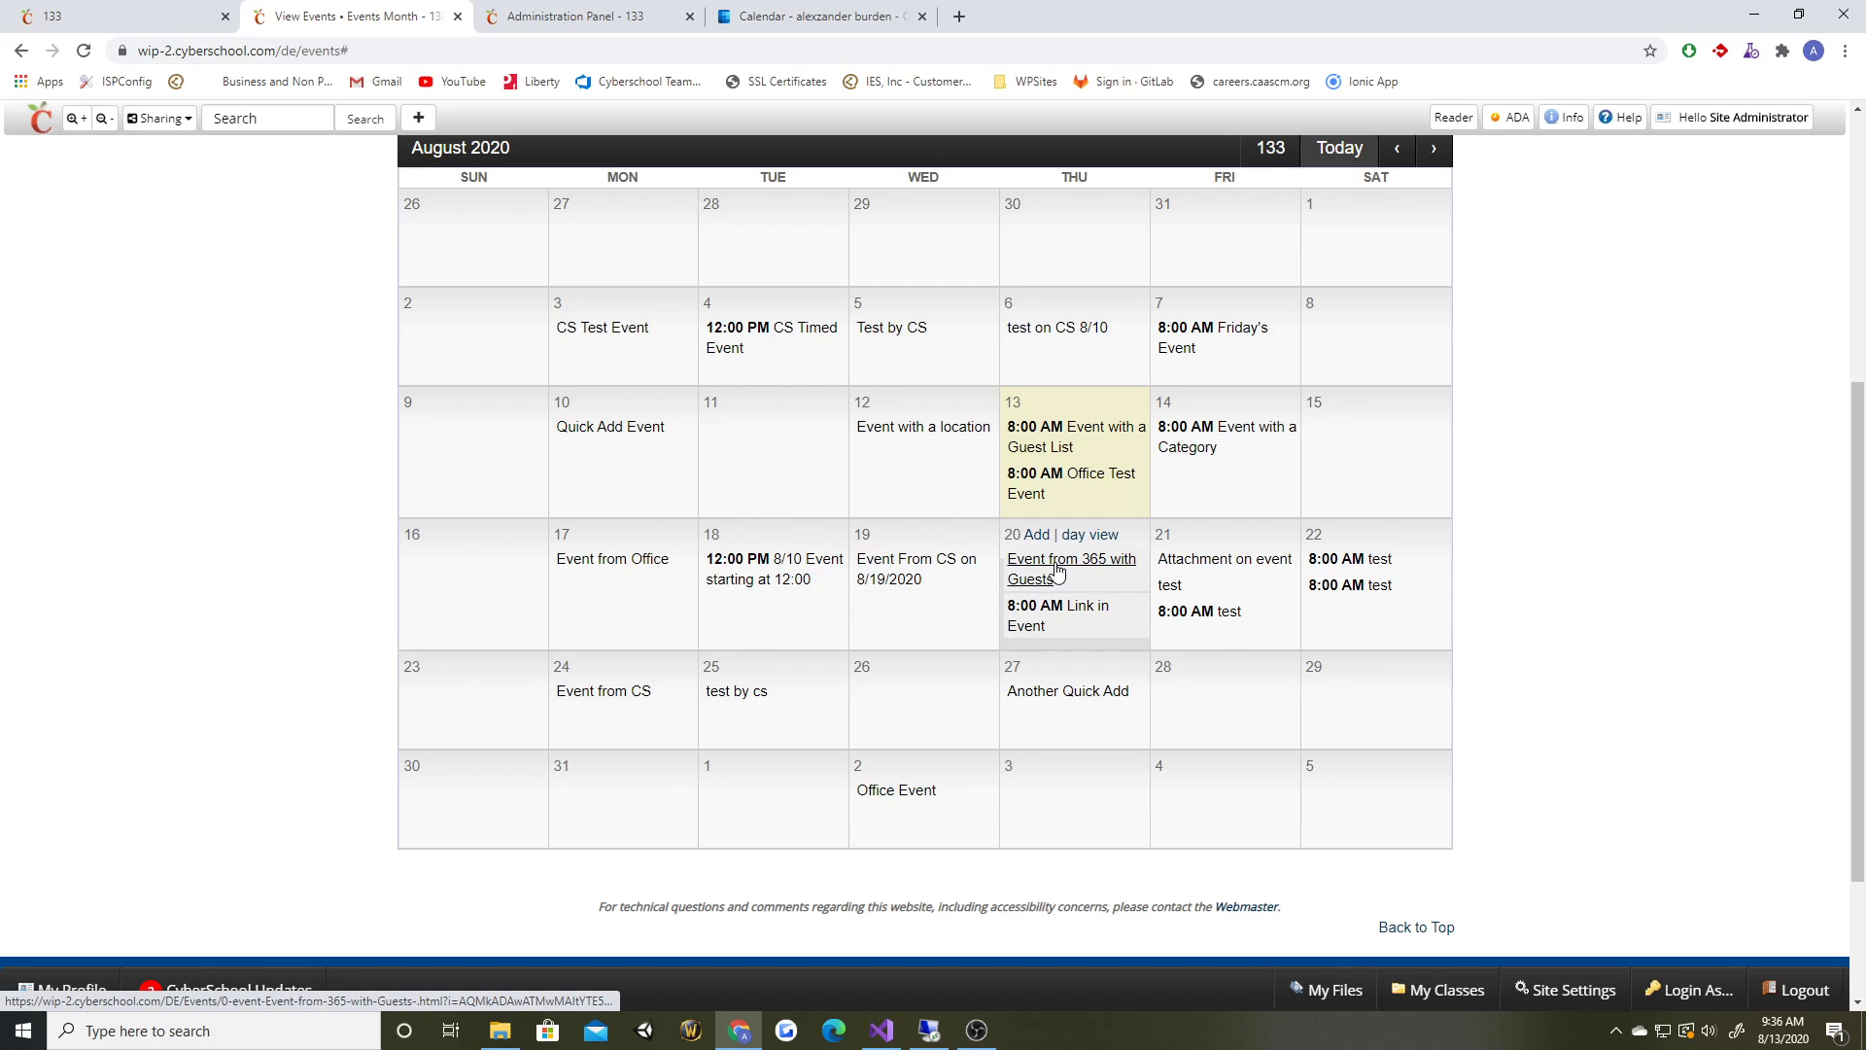
pyautogui.click(1039, 612)
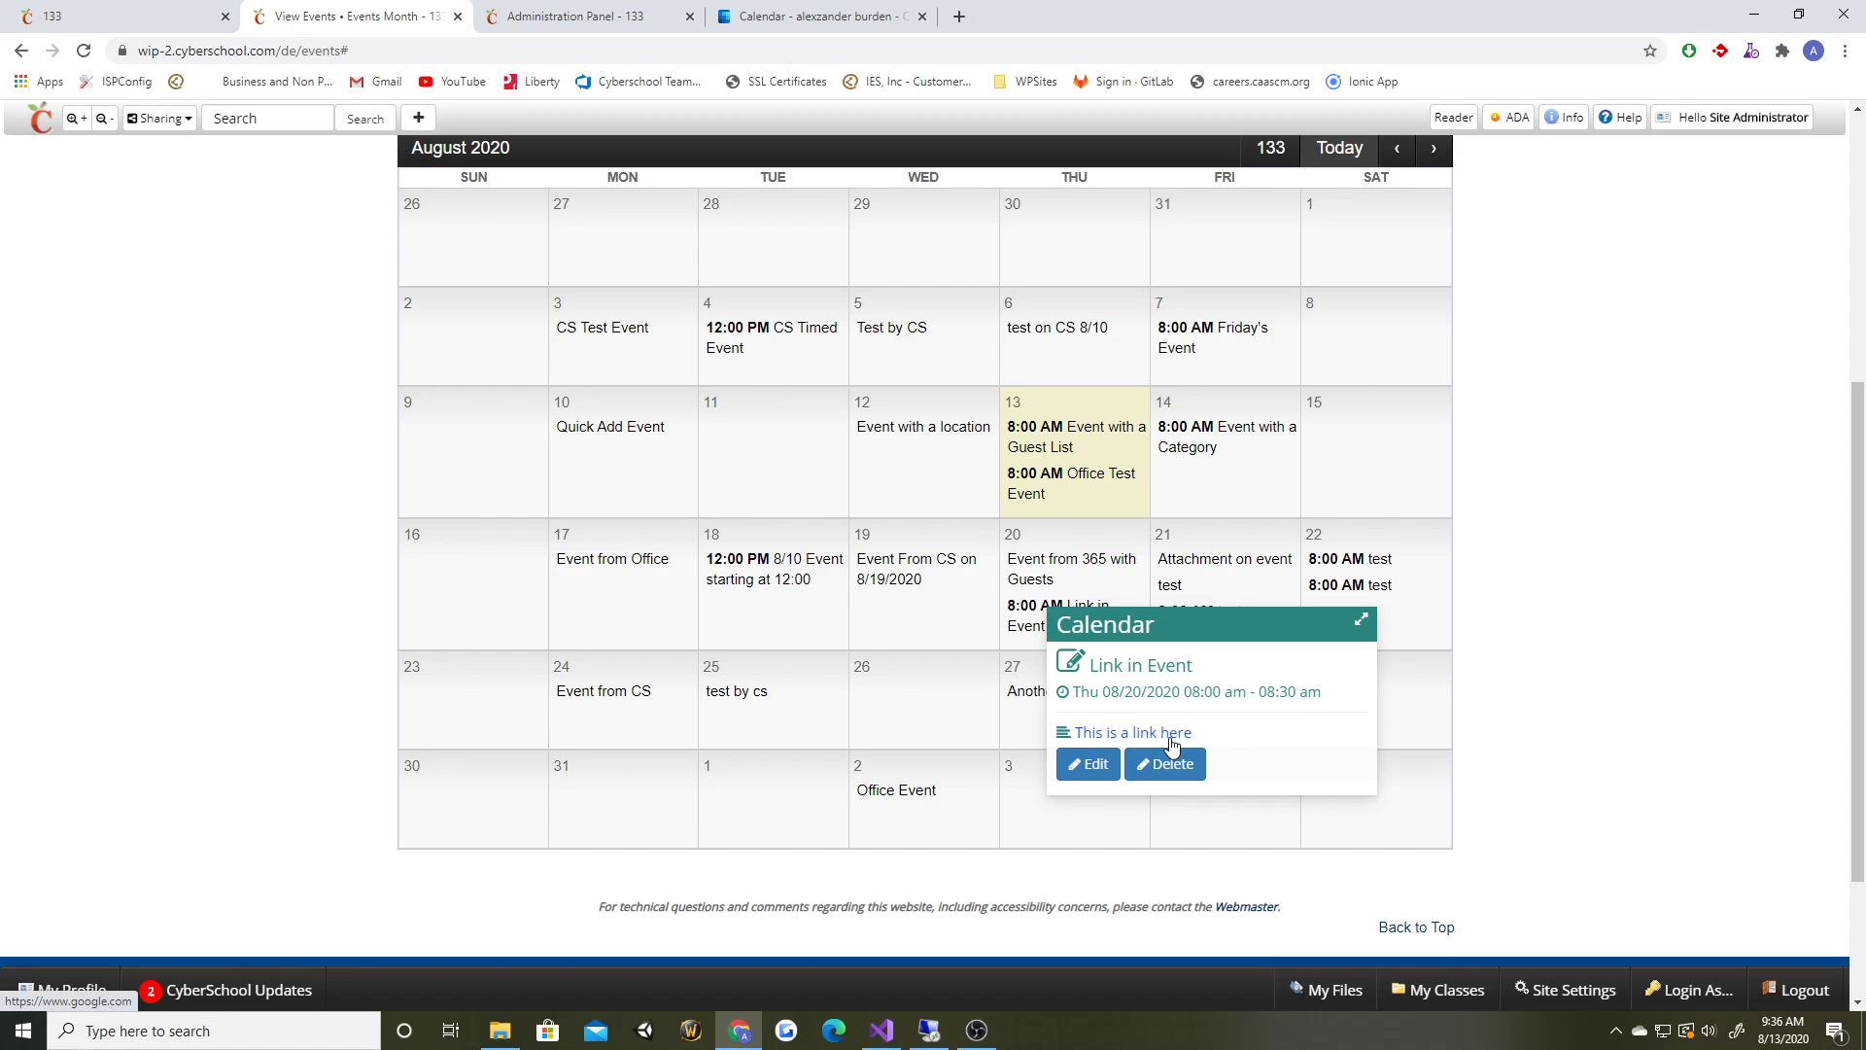
pyautogui.click(1171, 766)
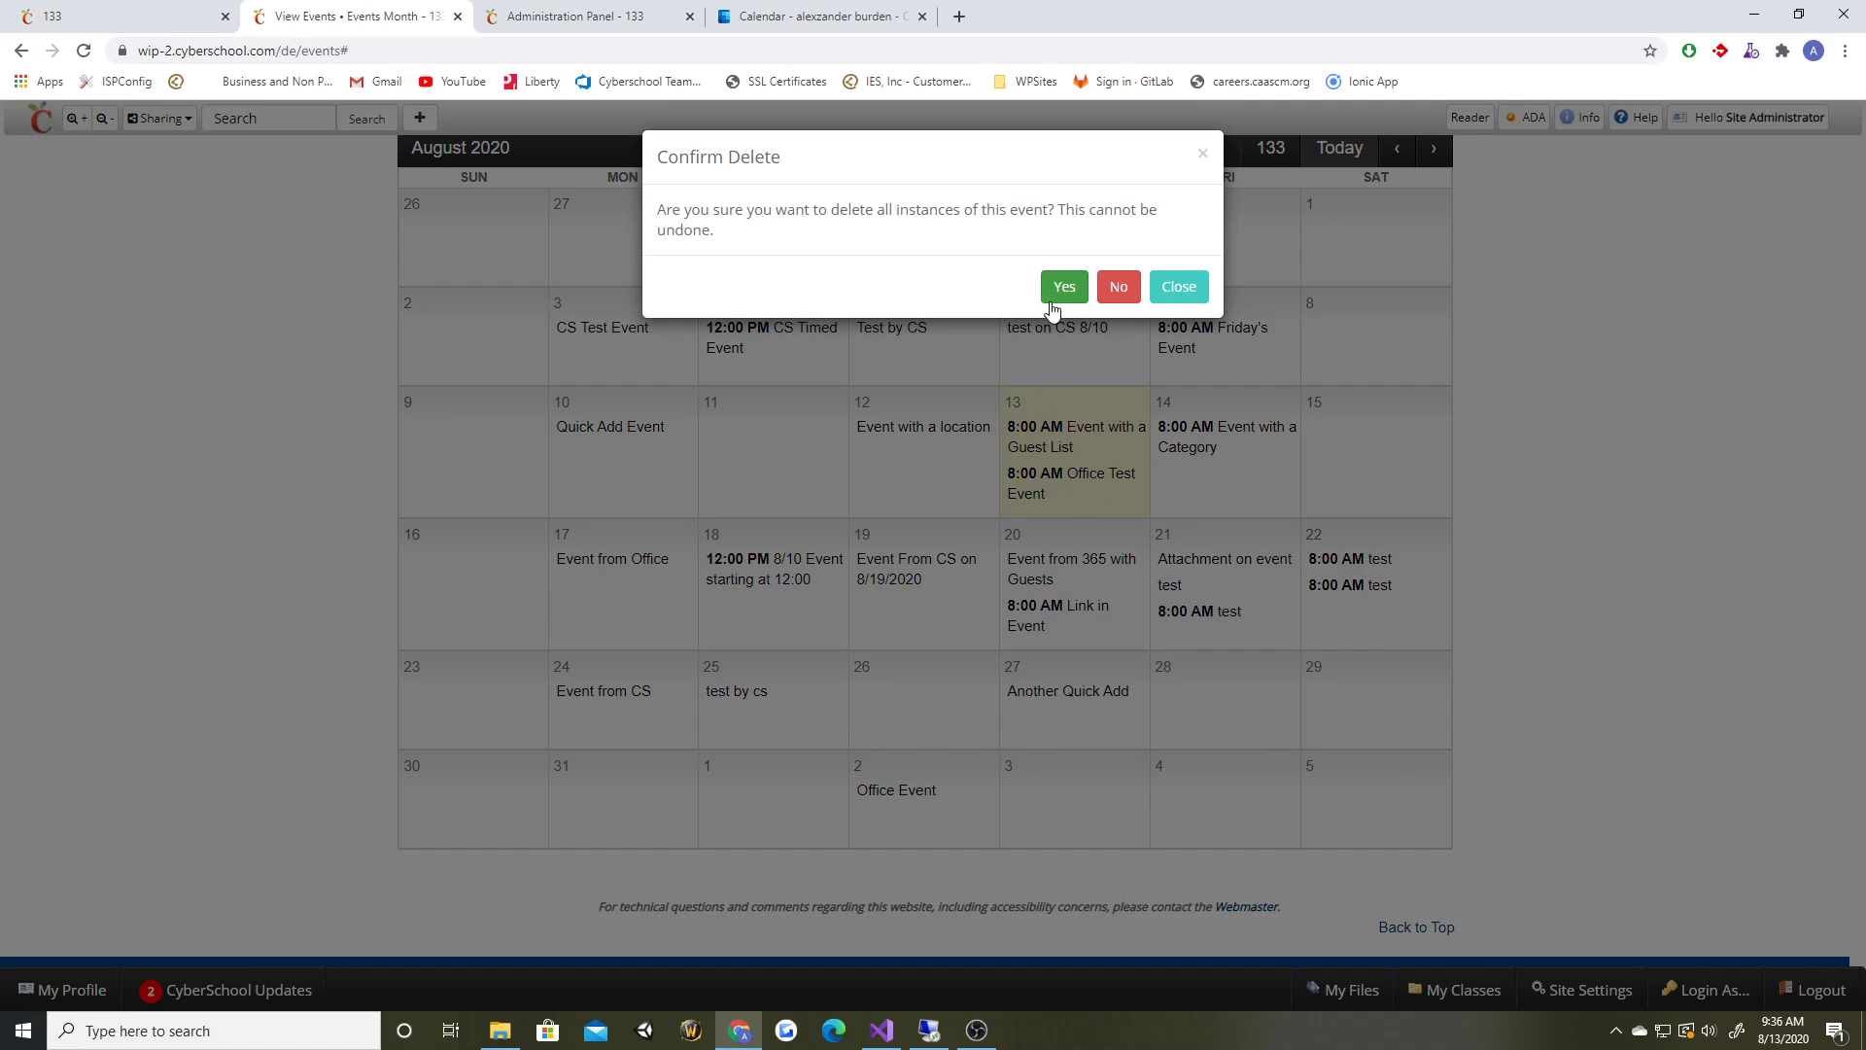
pyautogui.click(1062, 283)
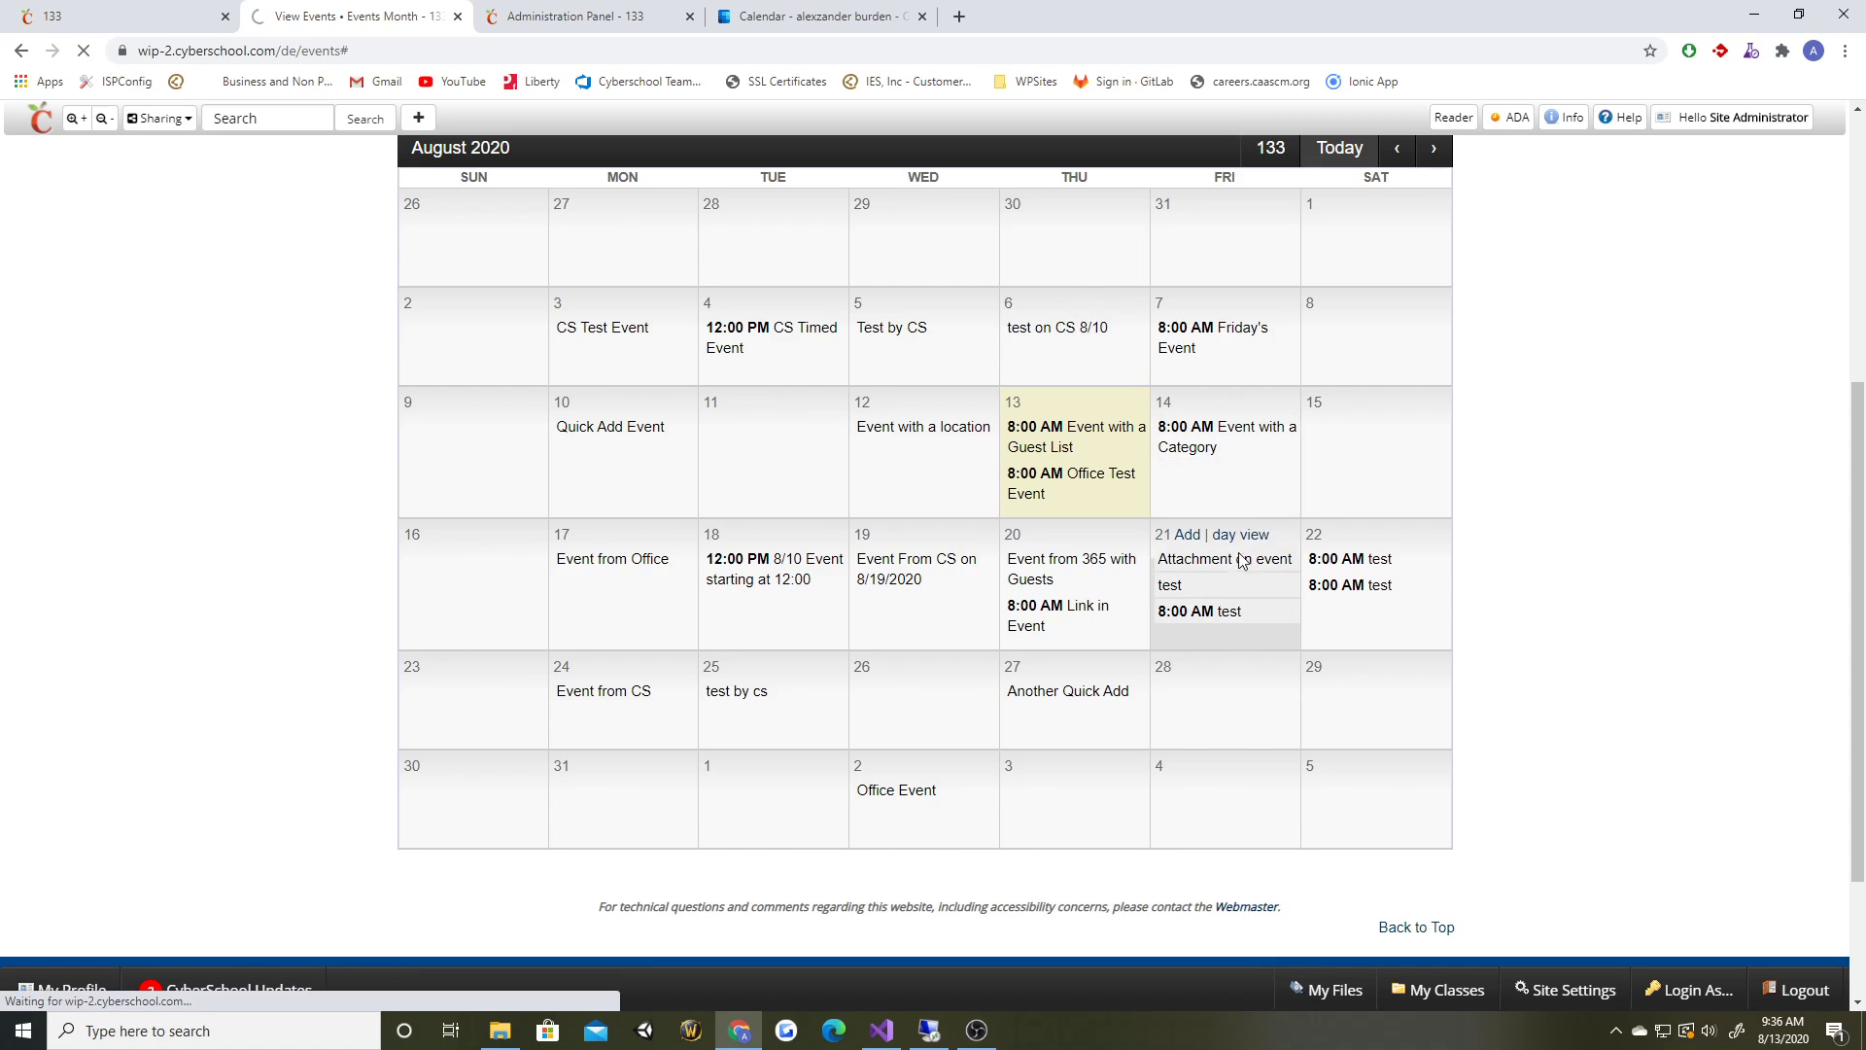
# - Check August 20 in the Outlook calendar and the site's month view for the deleted "Link in Event"
pyautogui.click(758, 16)
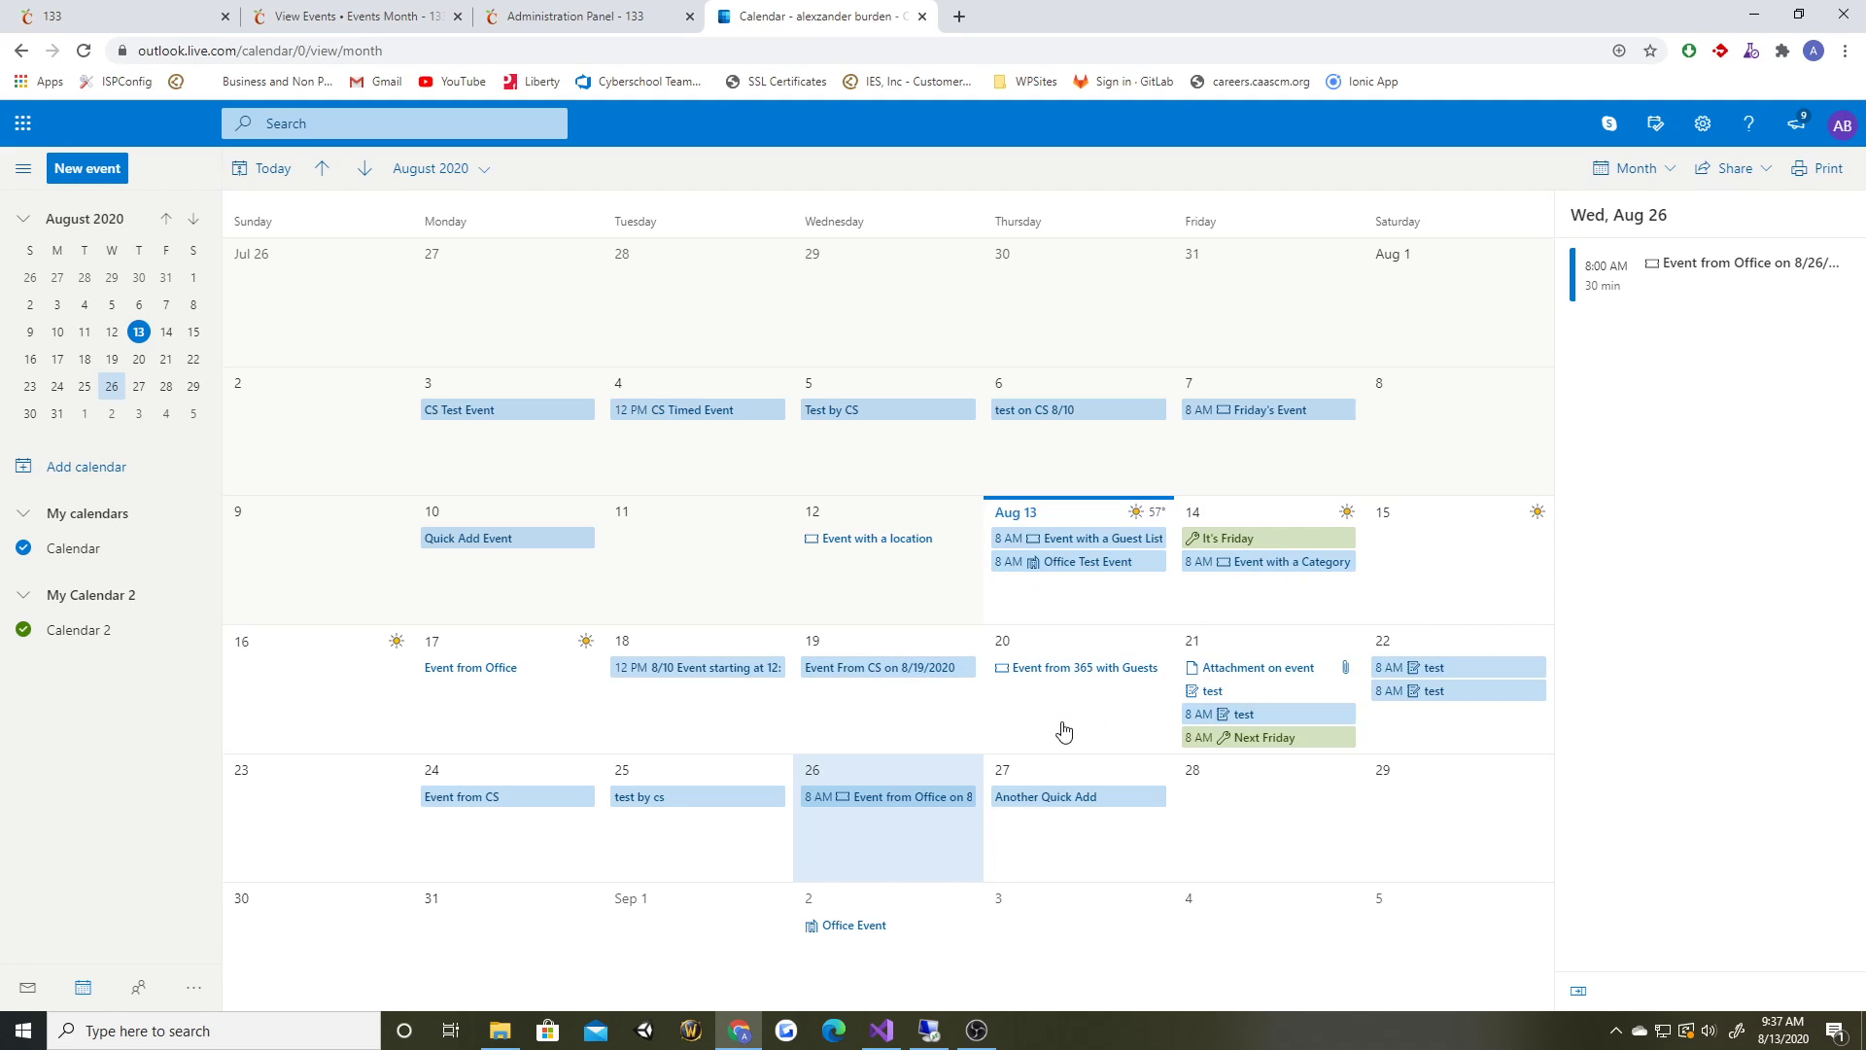
pyautogui.click(292, 29)
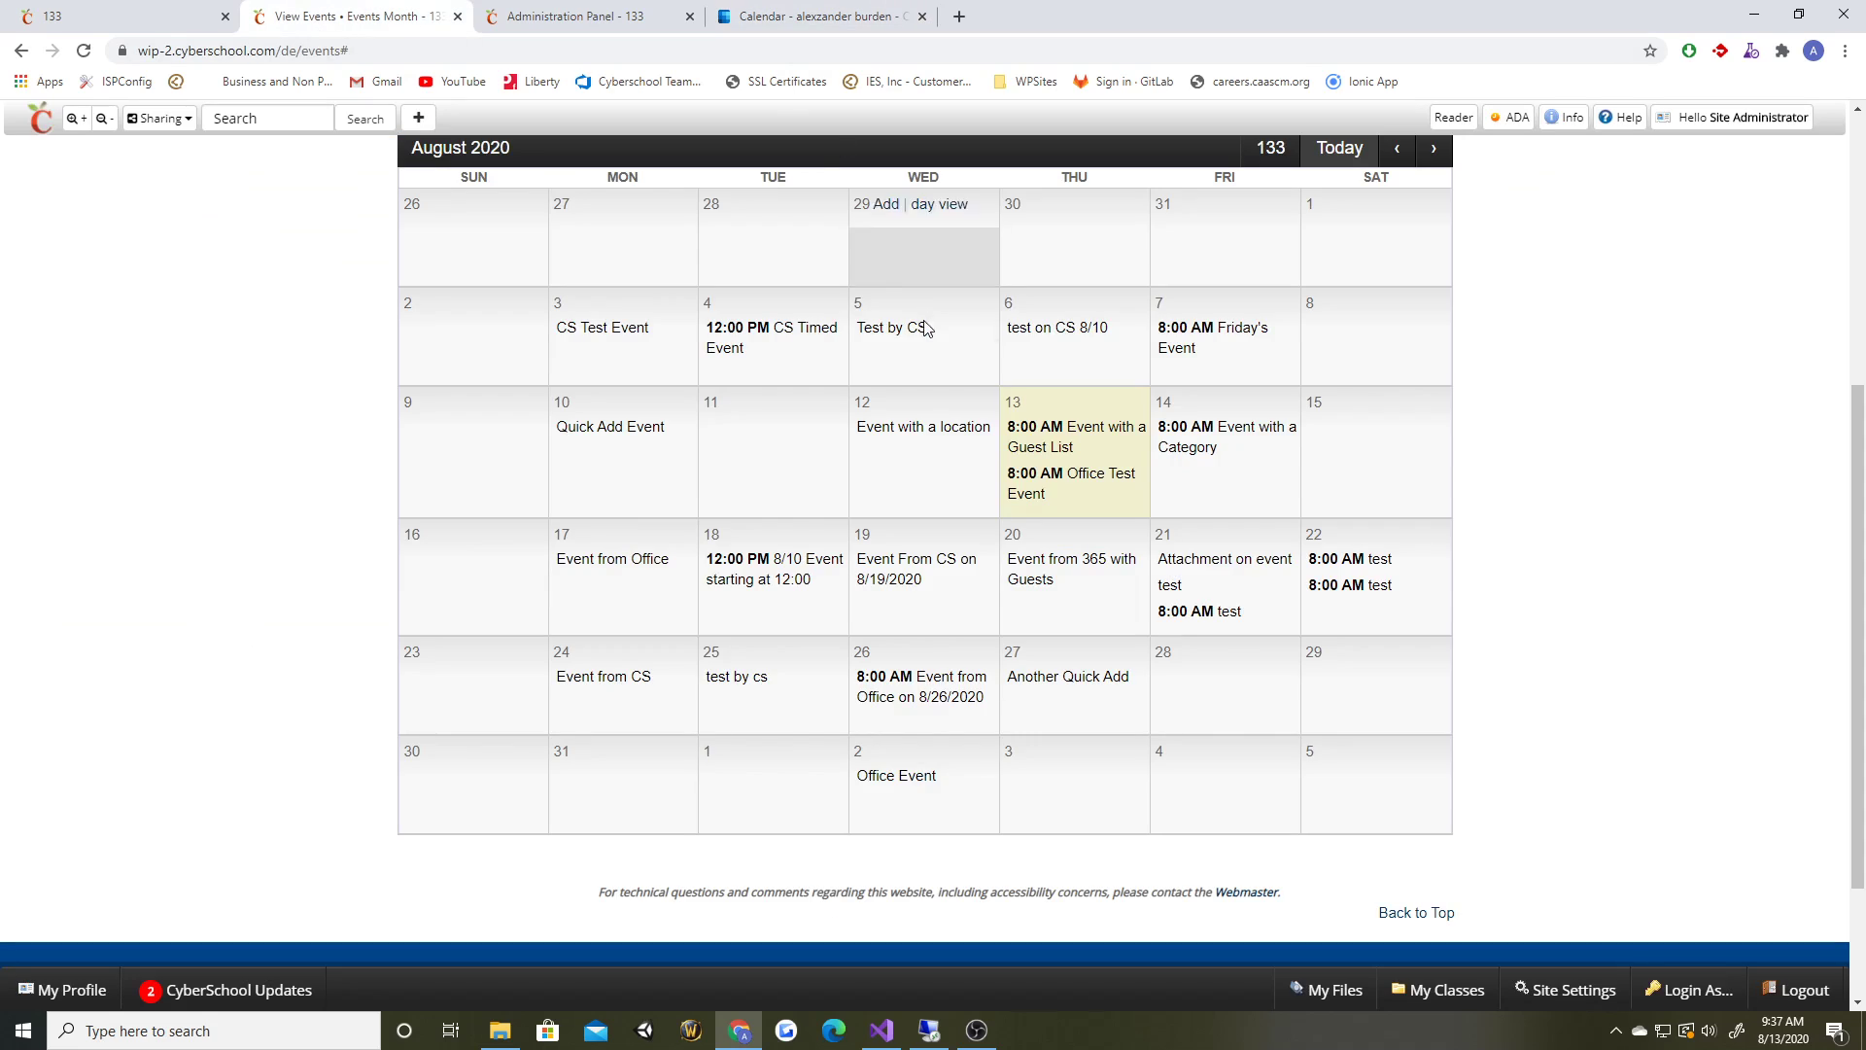
pyautogui.scroll(1, 1001, 535)
pyautogui.scroll(-1, 771, 496)
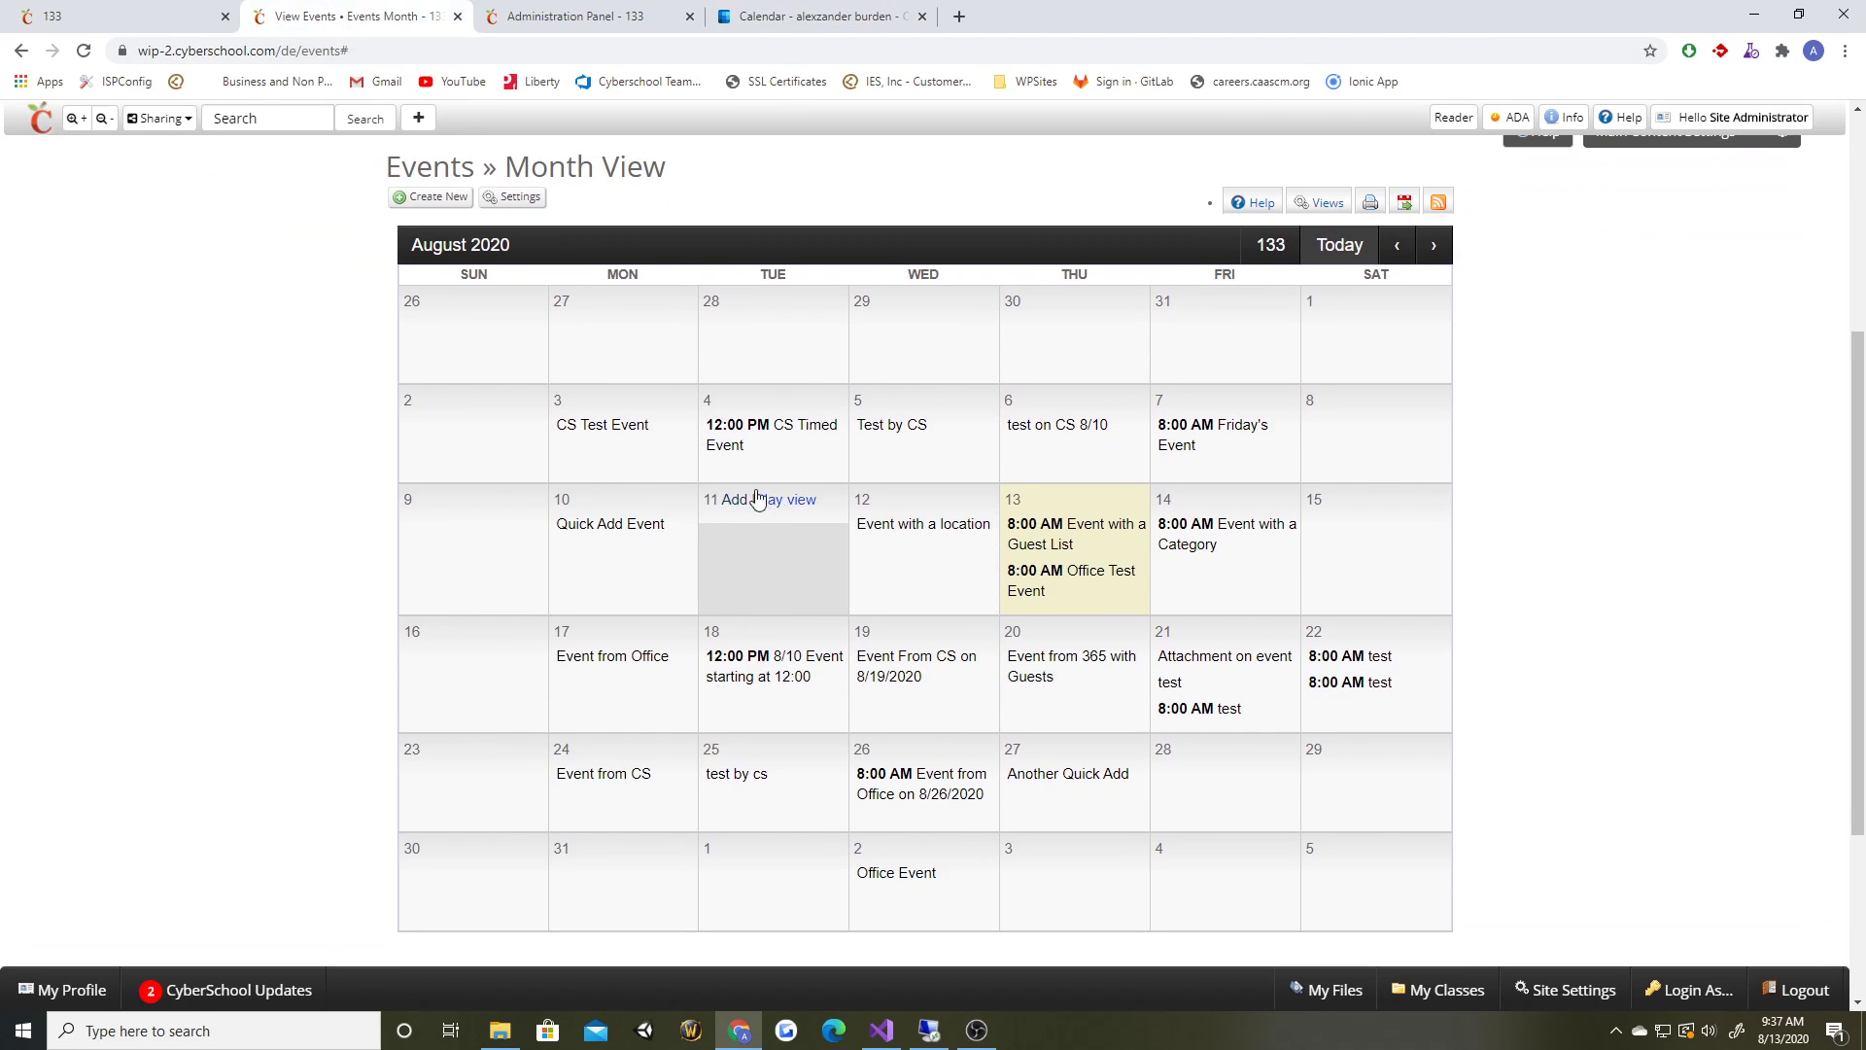
# - View the repeat options for a new site event and close the form without saving
pyautogui.click(418, 129)
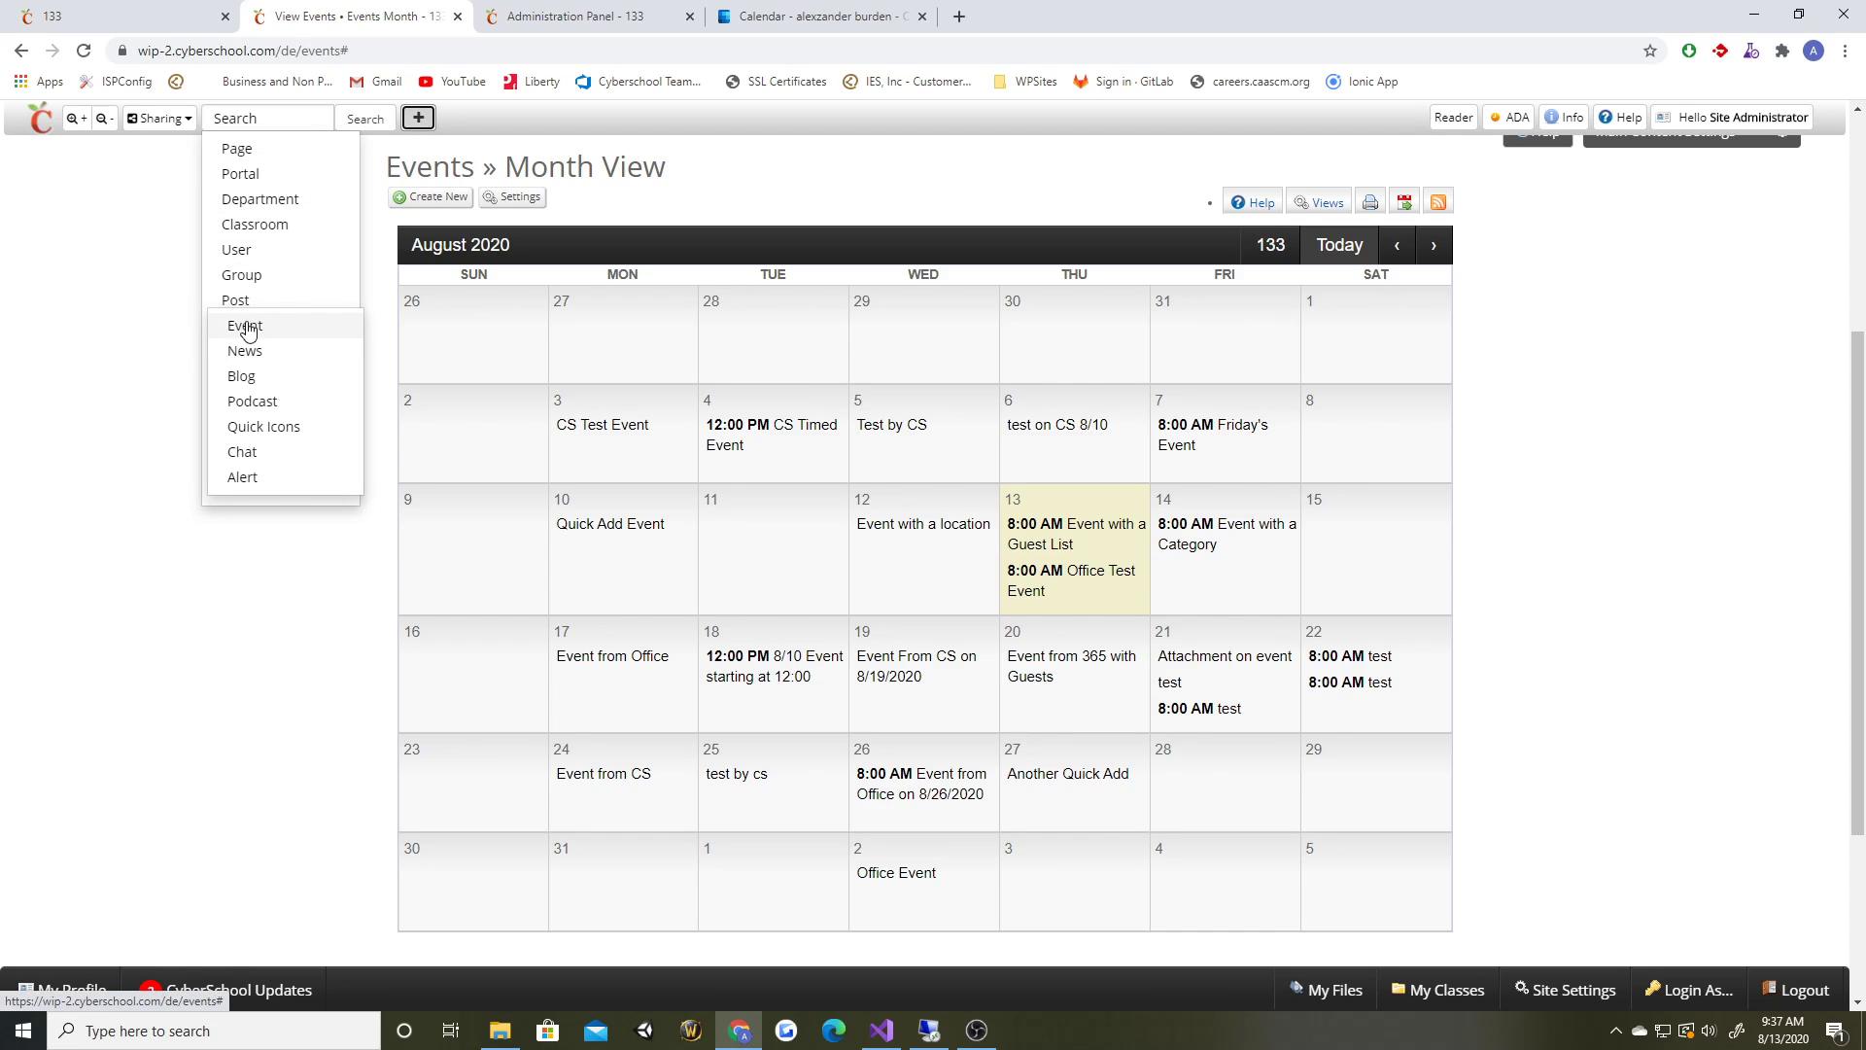
pyautogui.click(247, 326)
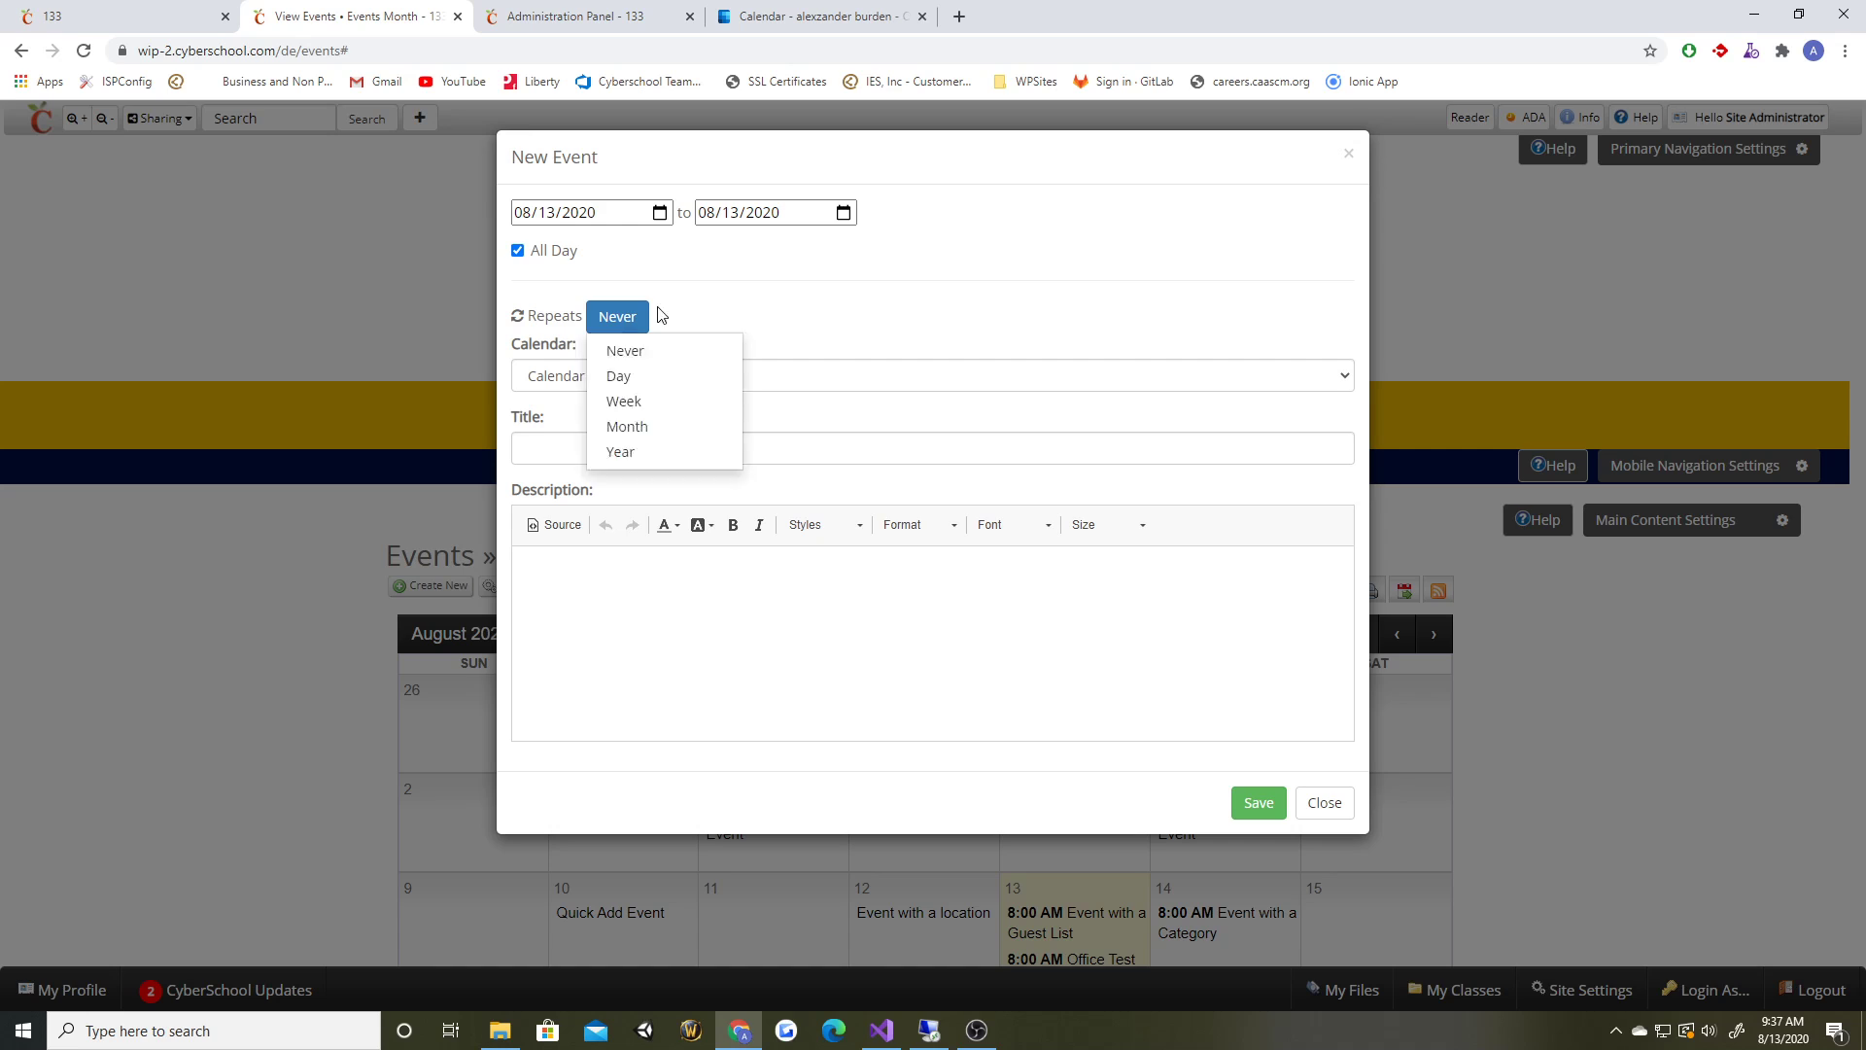
pyautogui.click(1345, 157)
# - Remove "Edited by CS" from the description of the site's August 17 "Event from Office" and save the event
pyautogui.scroll(-5, 441, 422)
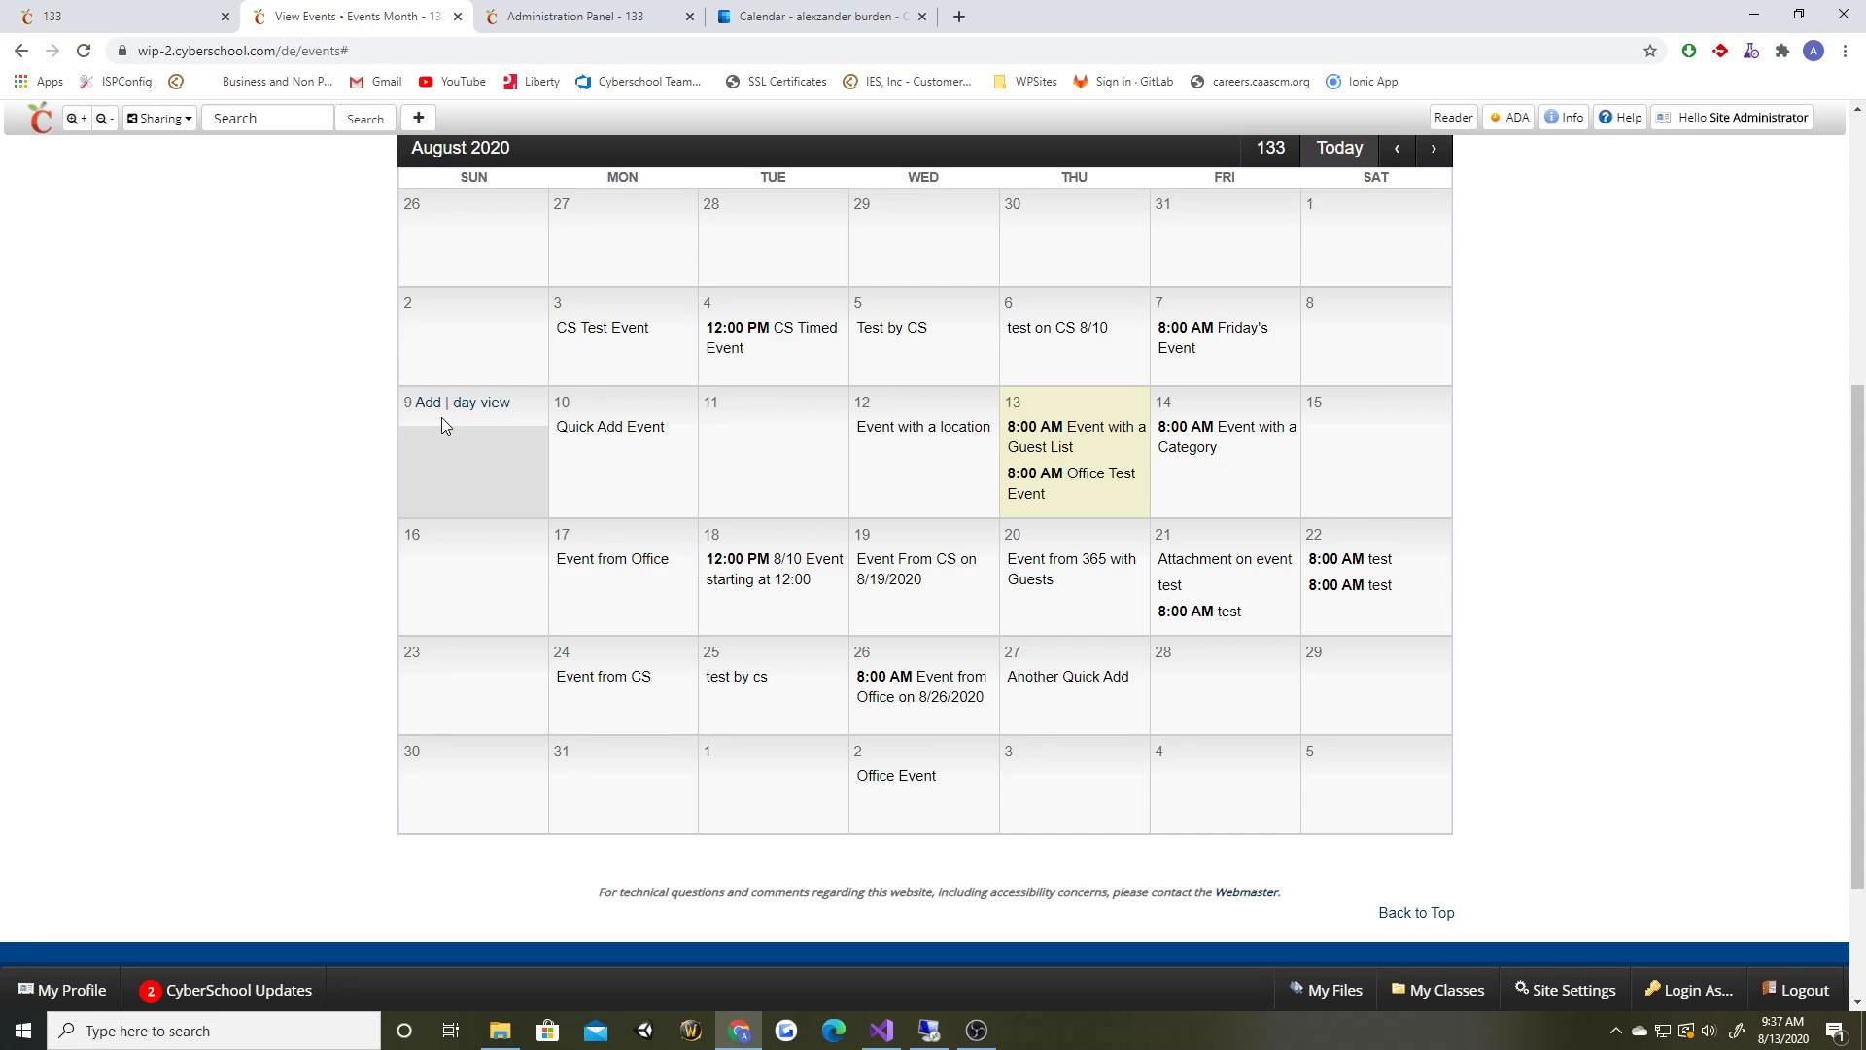
pyautogui.click(607, 560)
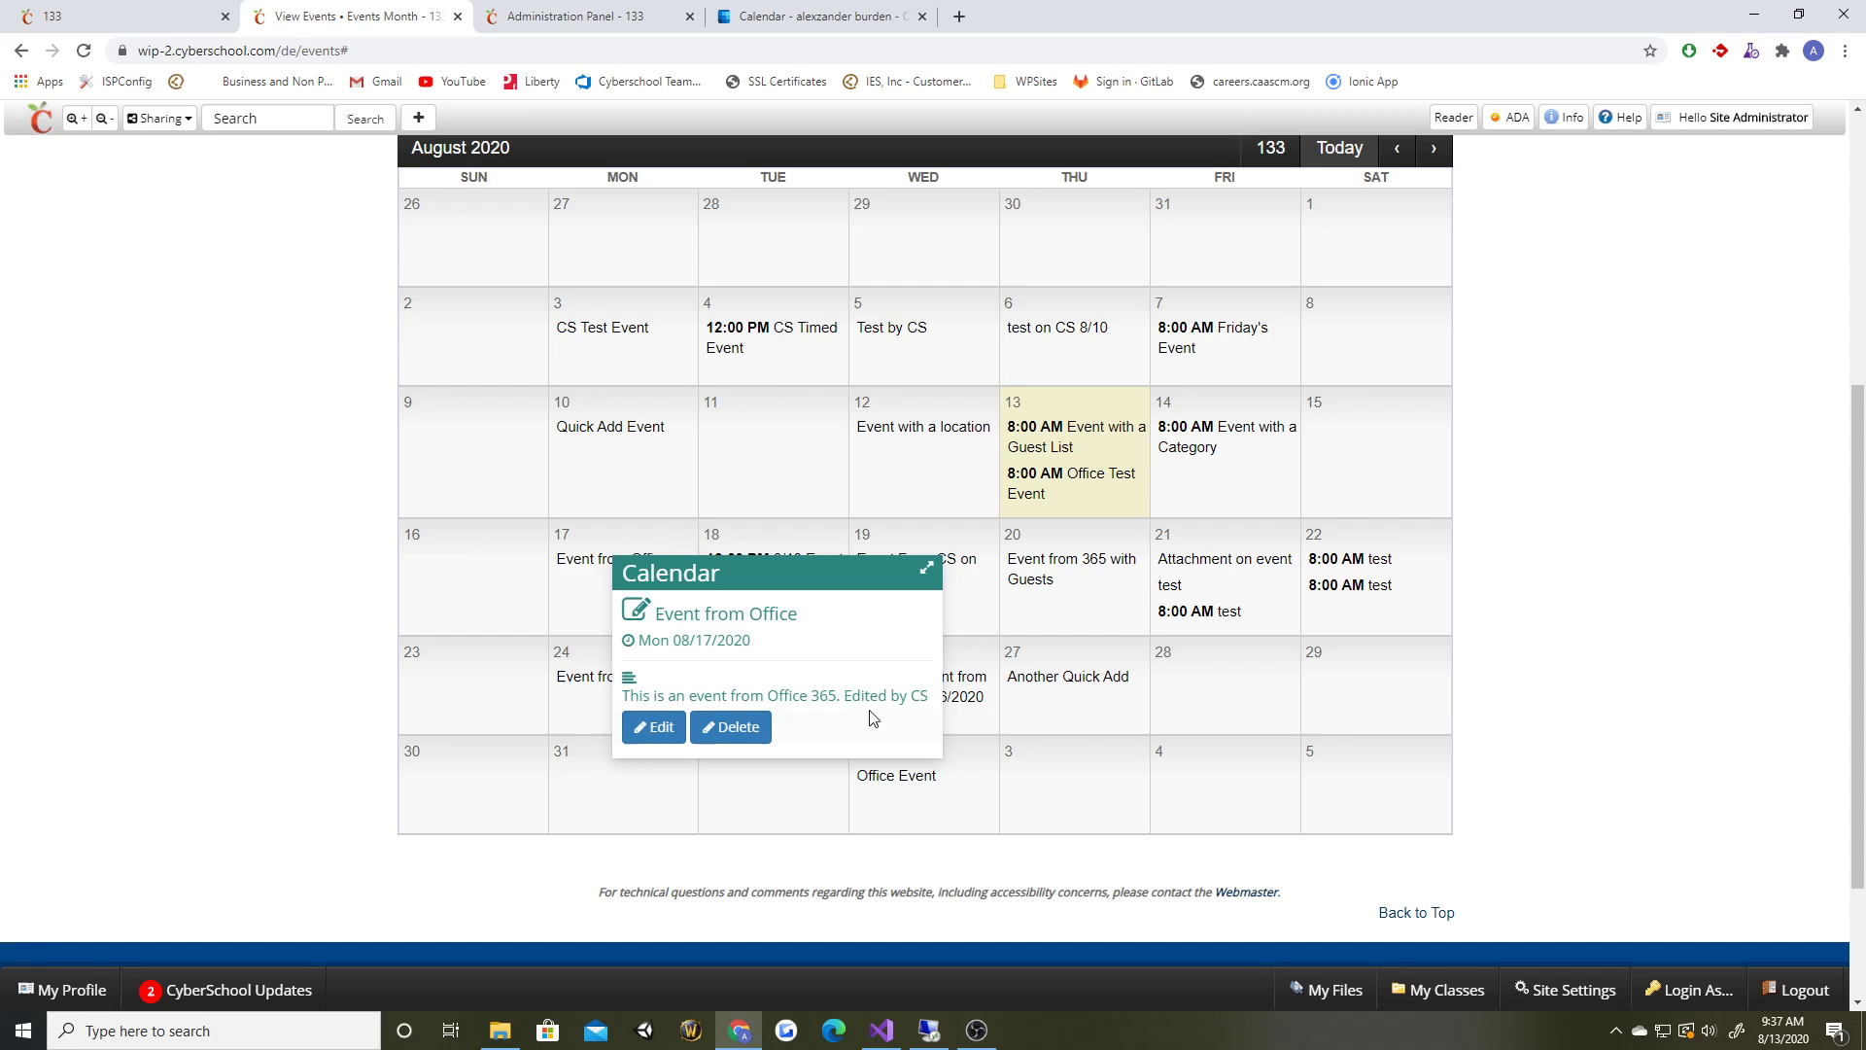
pyautogui.click(678, 725)
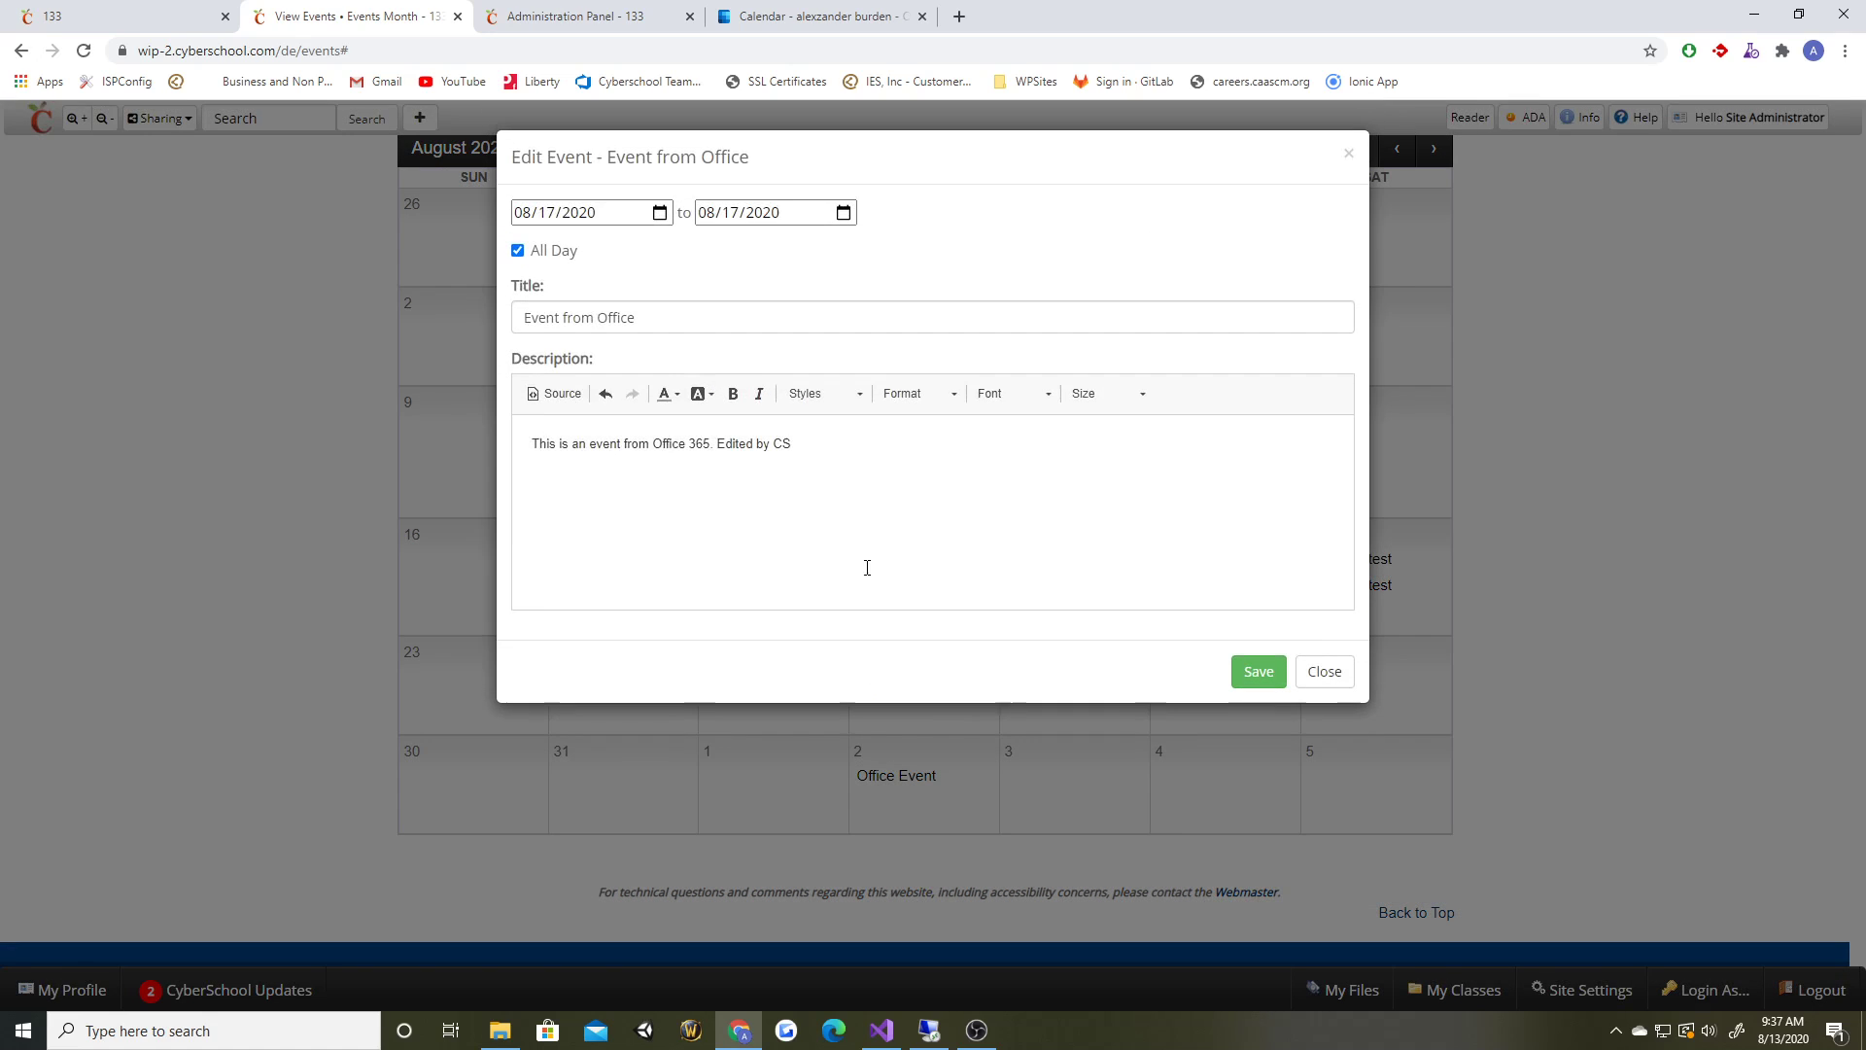
pyautogui.moveTo(716, 443); pyautogui.dragTo(921, 437)
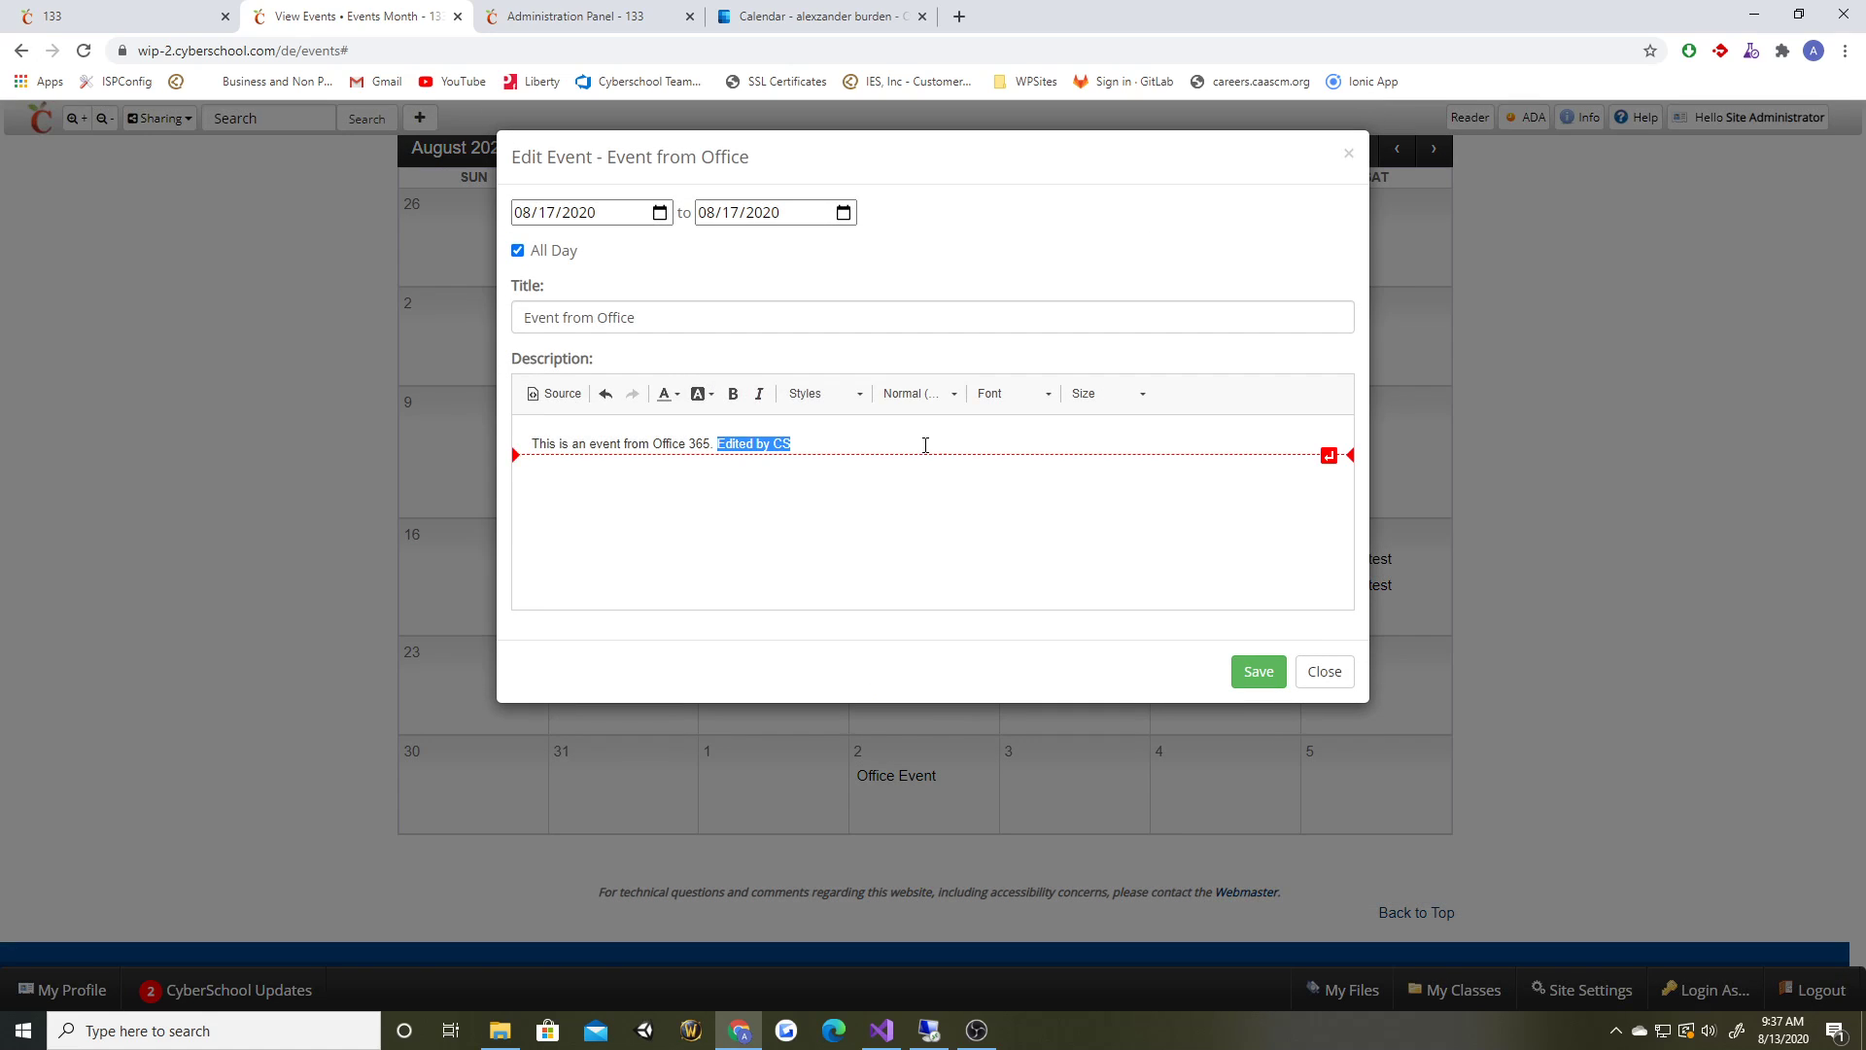
pyautogui.press('BackSpace')
pyautogui.click(1242, 670)
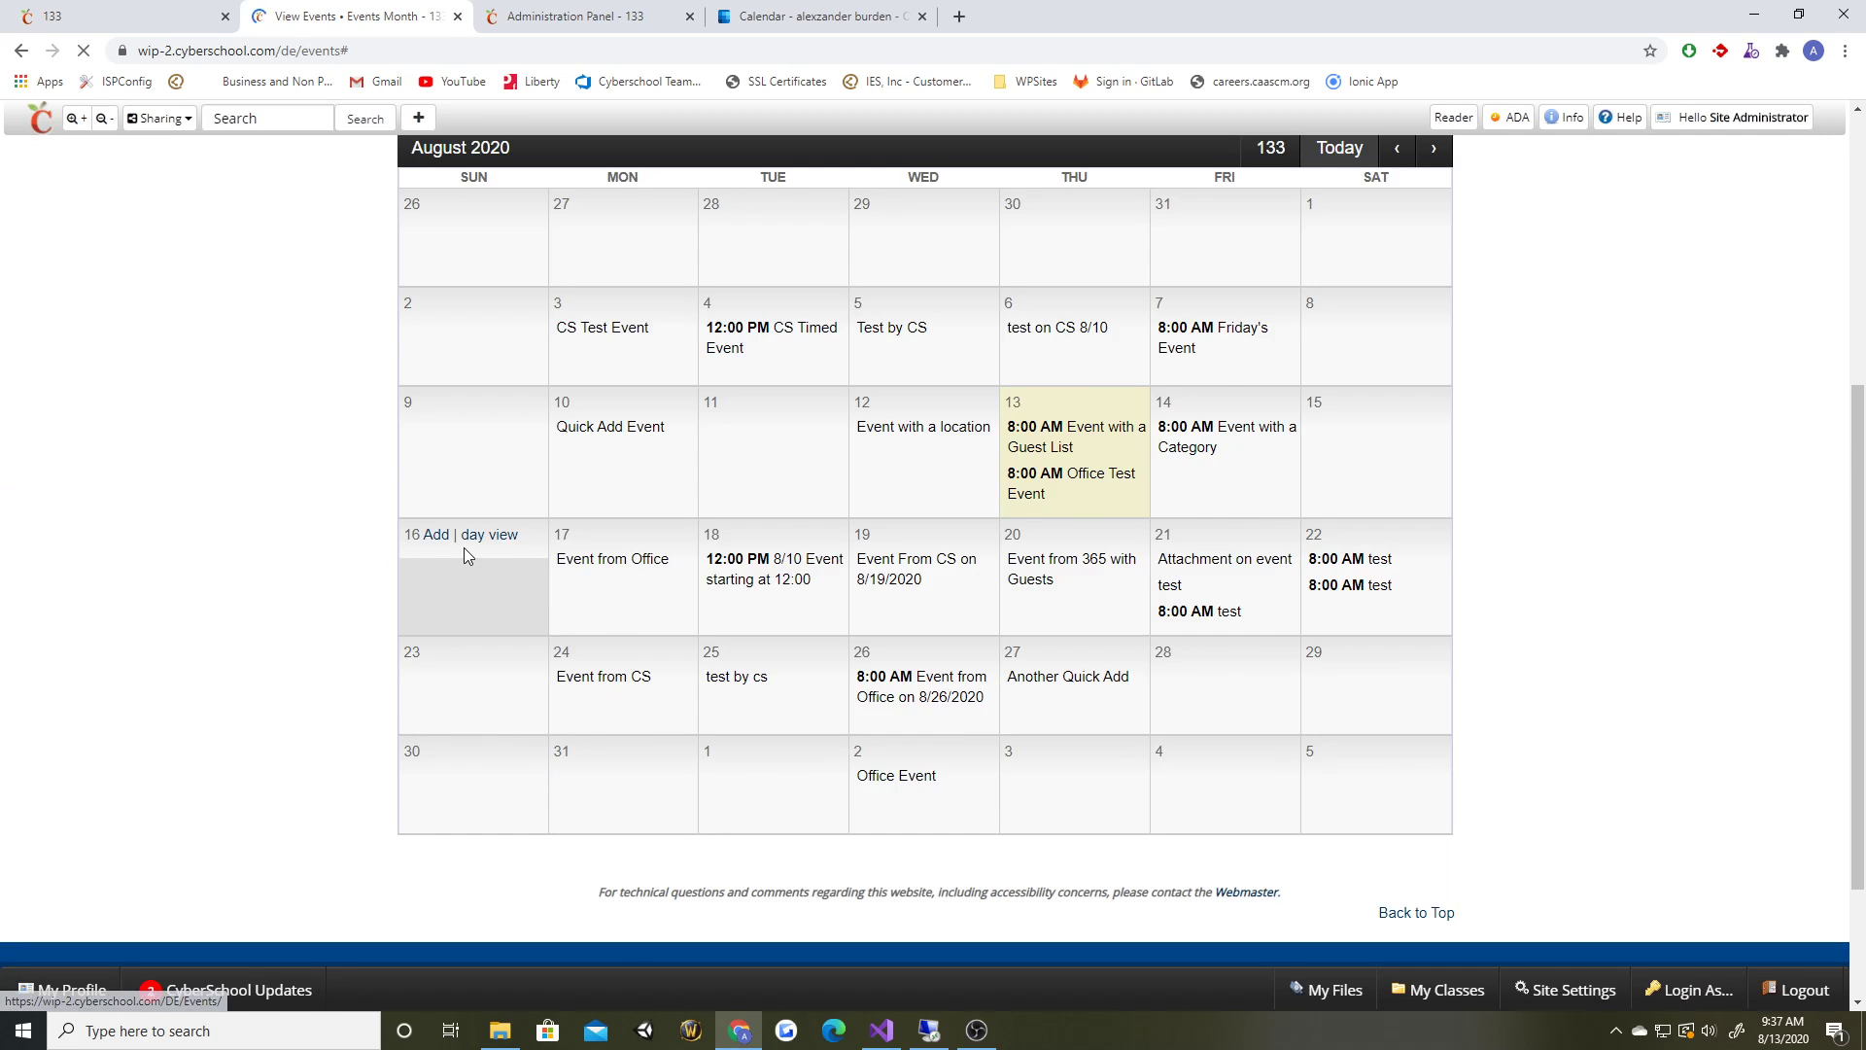
# - Check the description of "Event from Office" on August 17 in the Outlook calendar
pyautogui.click(763, 27)
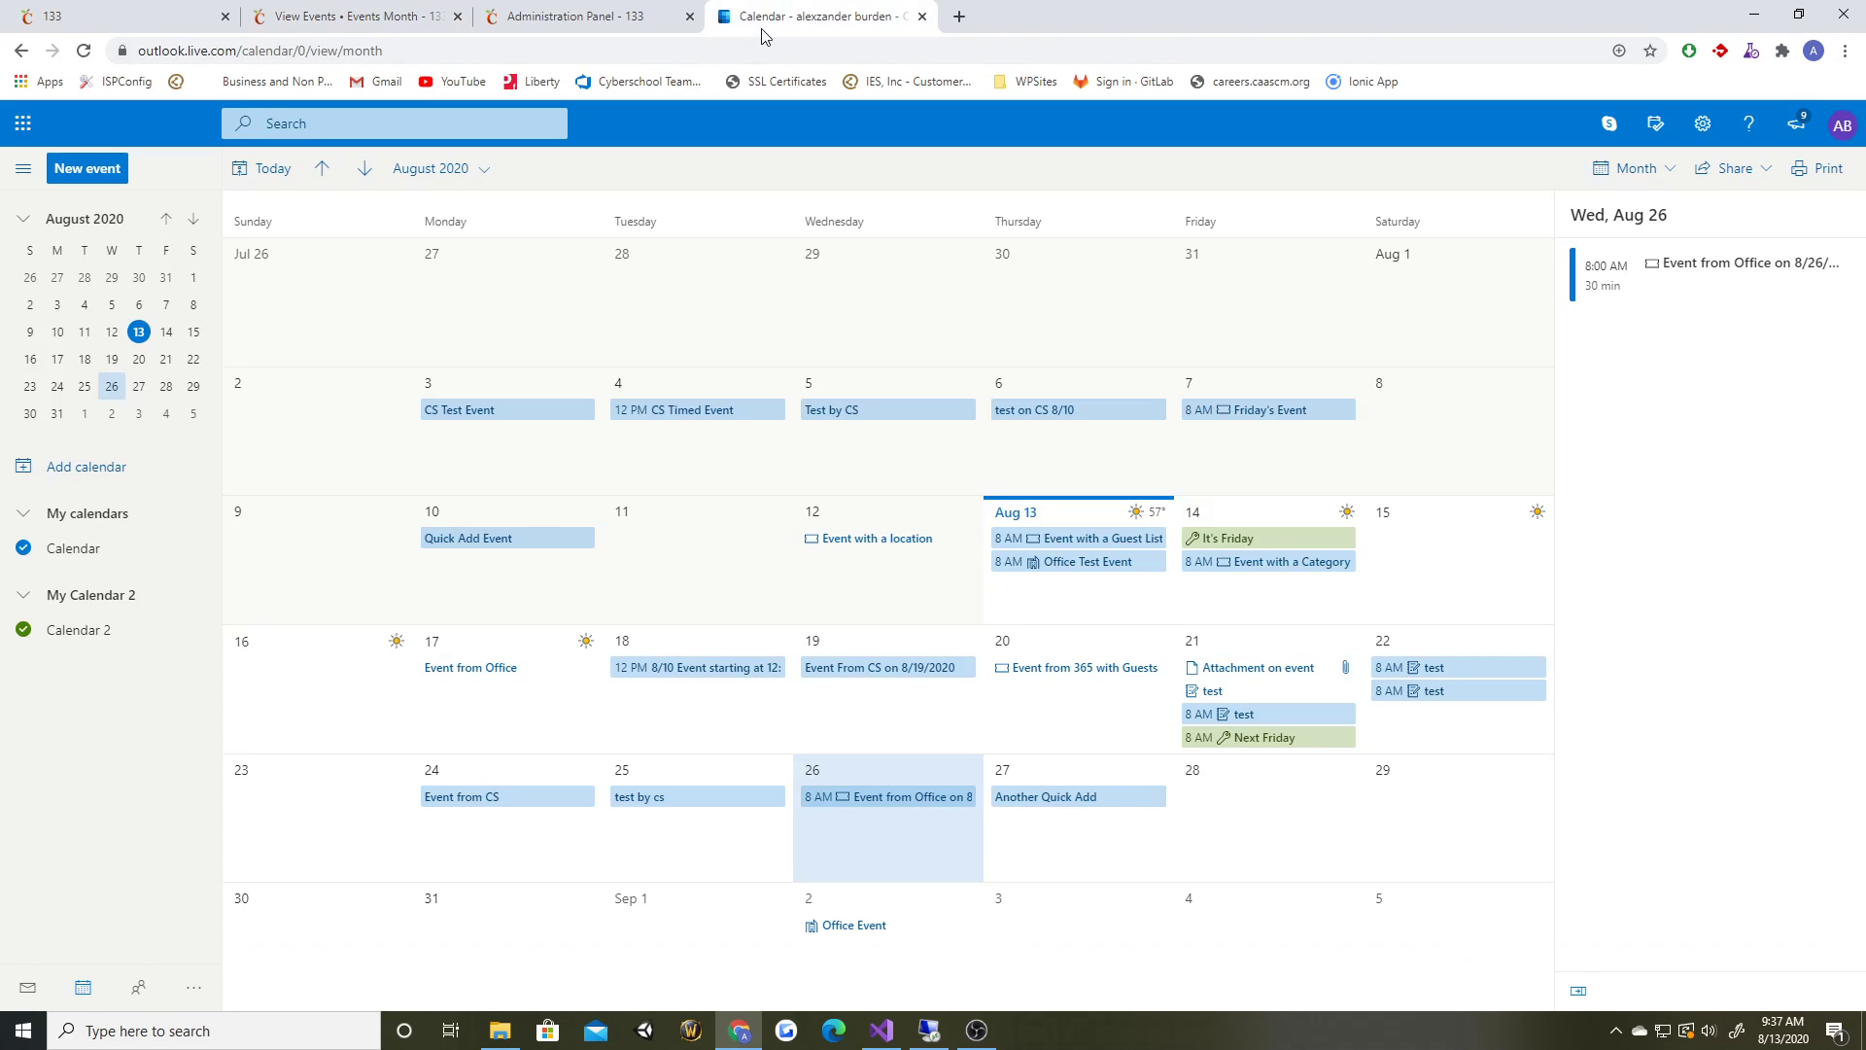
pyautogui.click(468, 666)
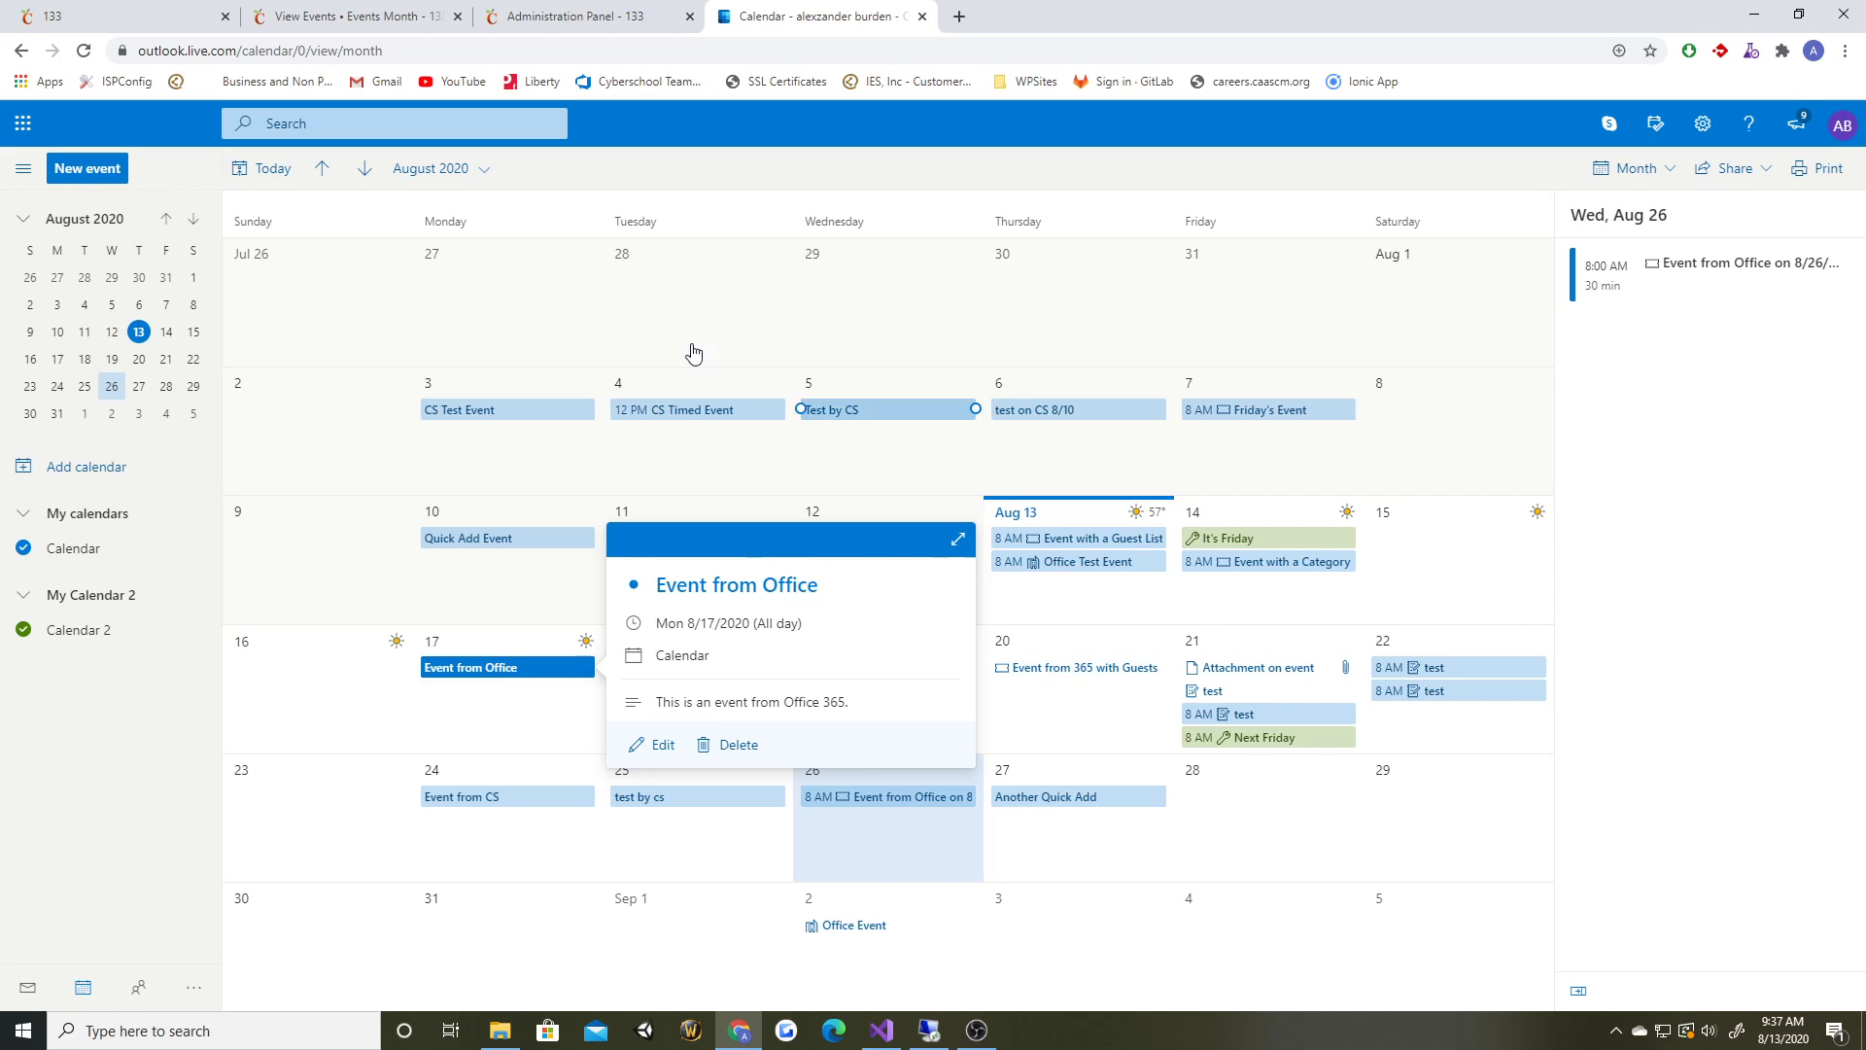
# - Compare the details of "Event from Office on 8/26/2020" in the site's month view with those in the Outlook calendar
pyautogui.click(355, 16)
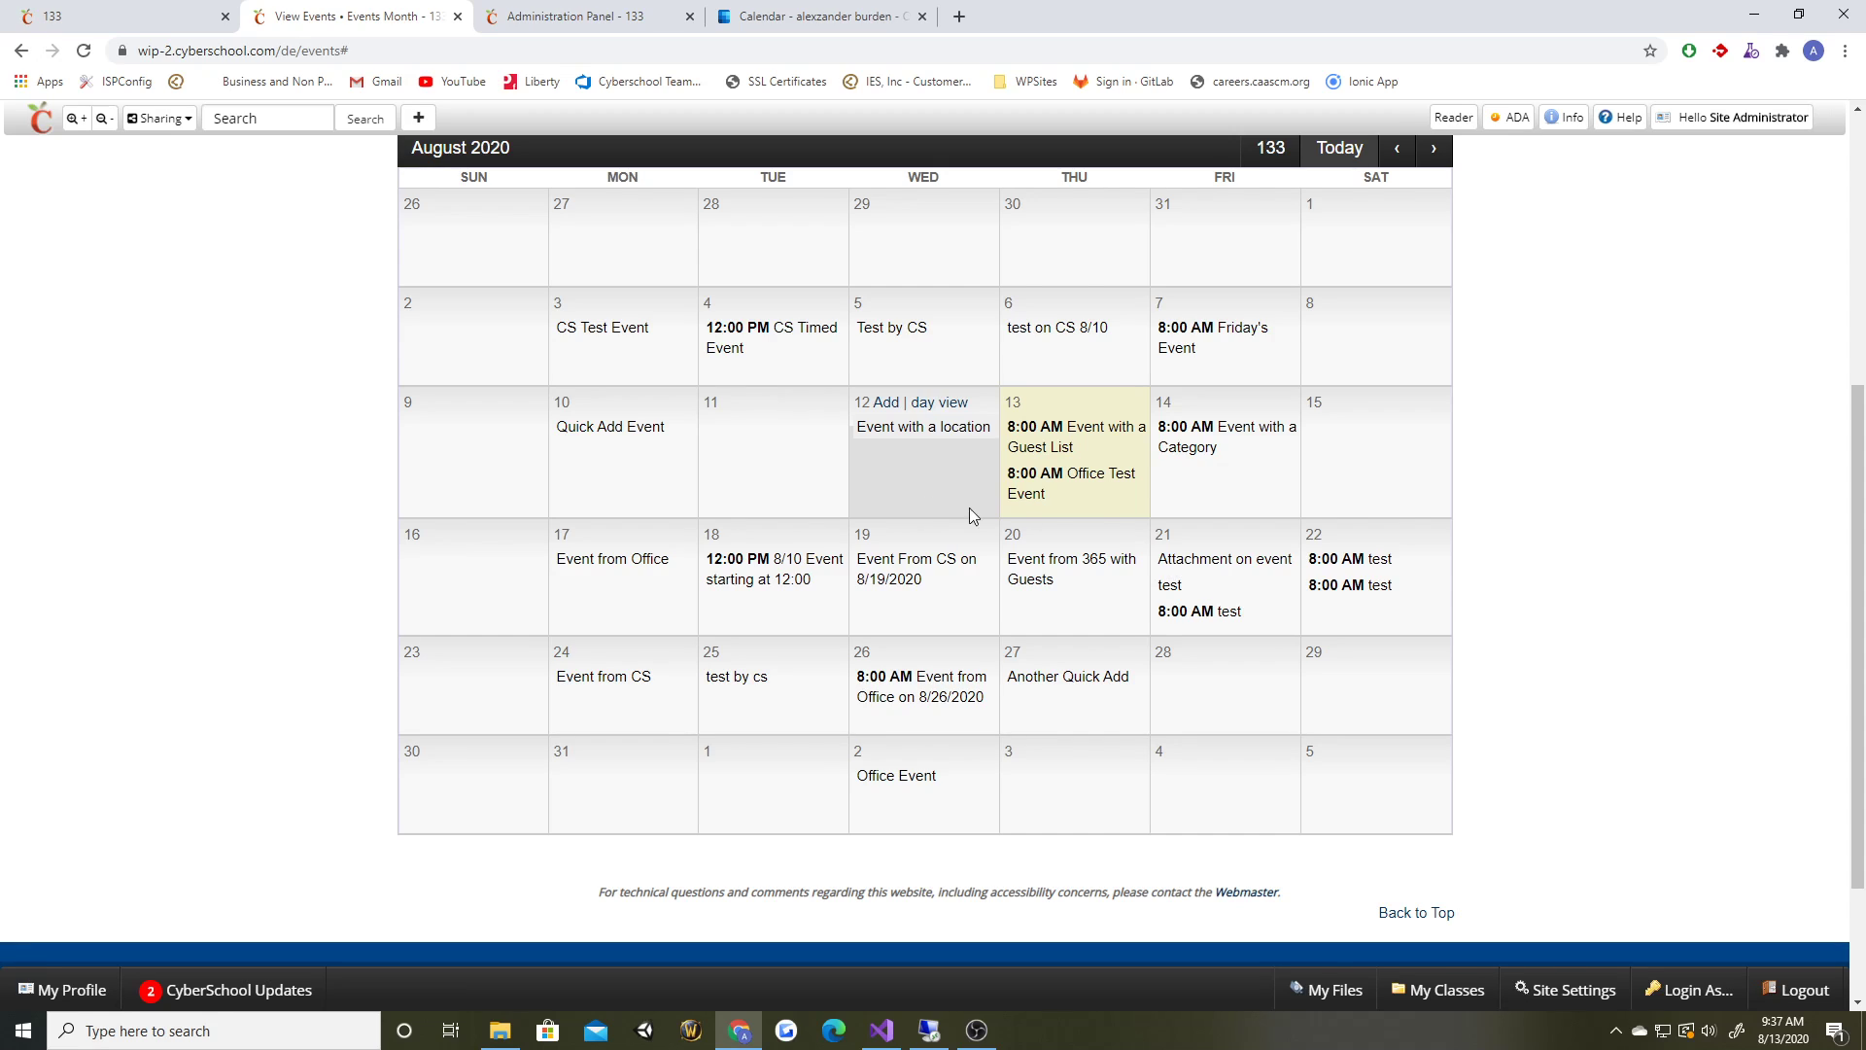
pyautogui.click(918, 688)
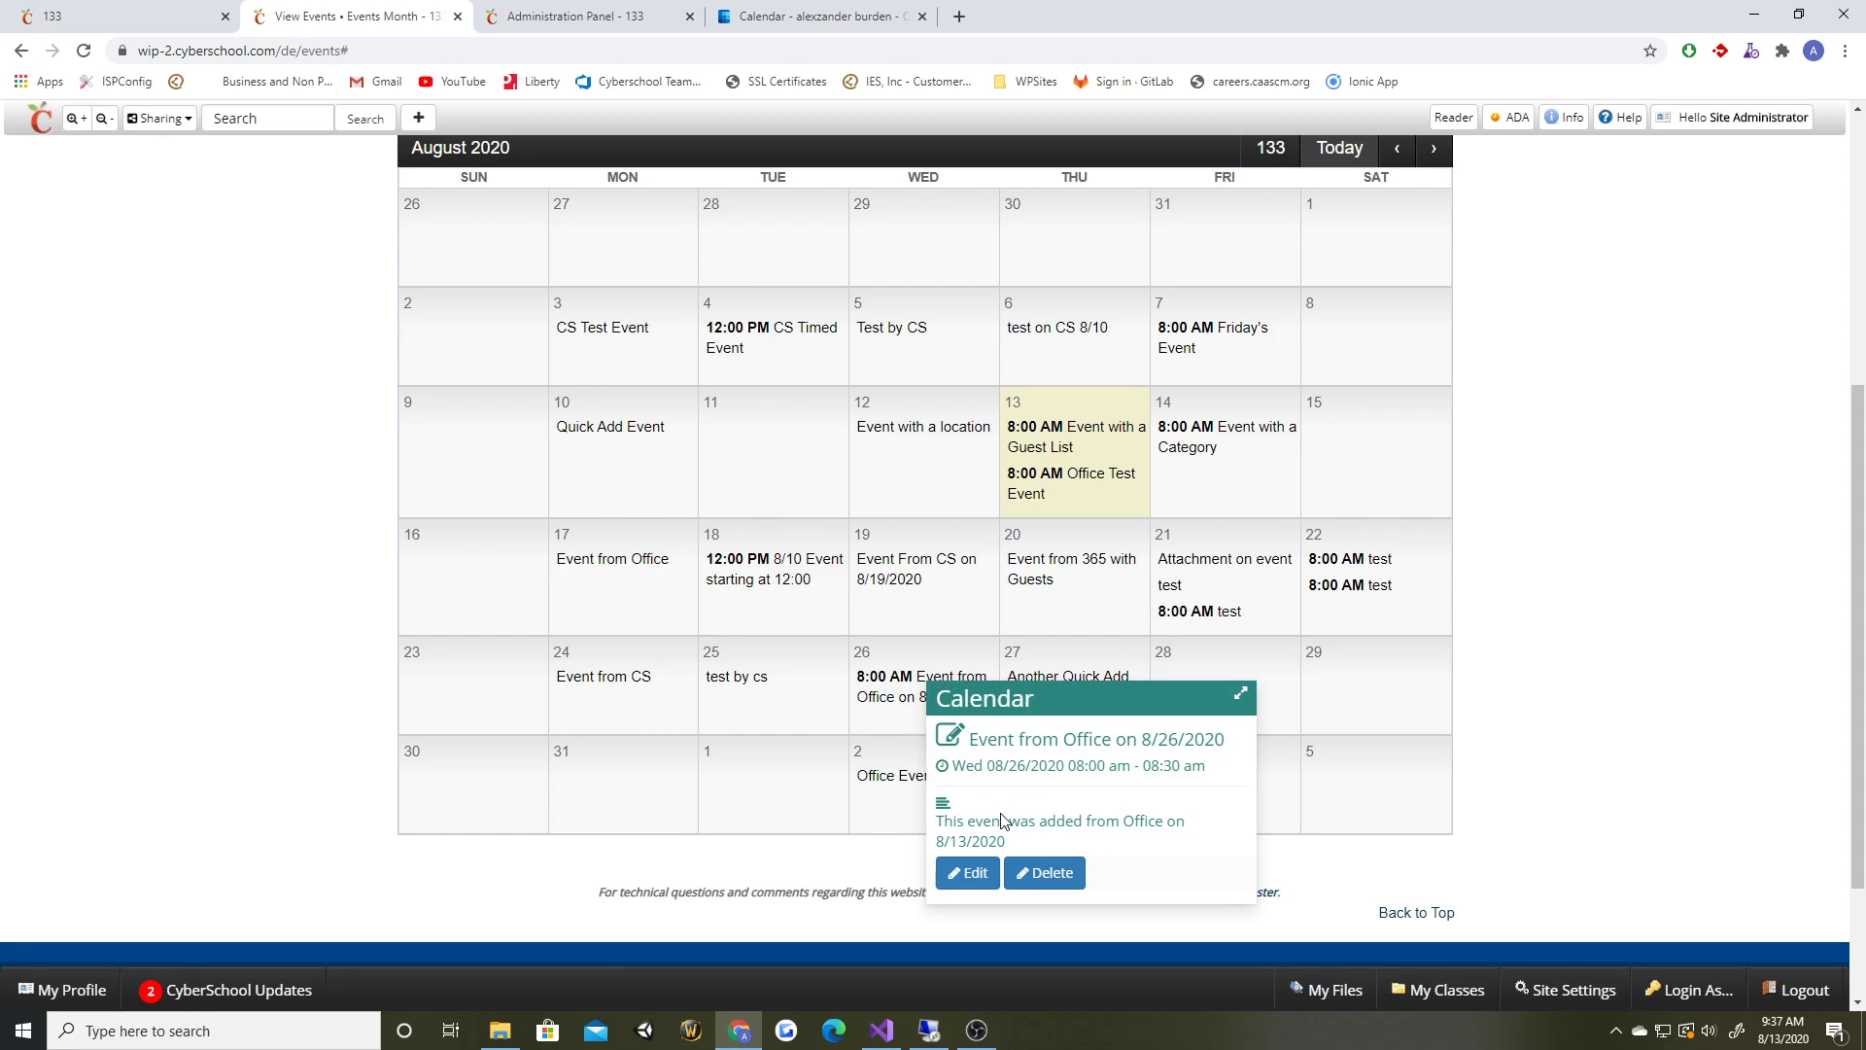
pyautogui.click(1595, 665)
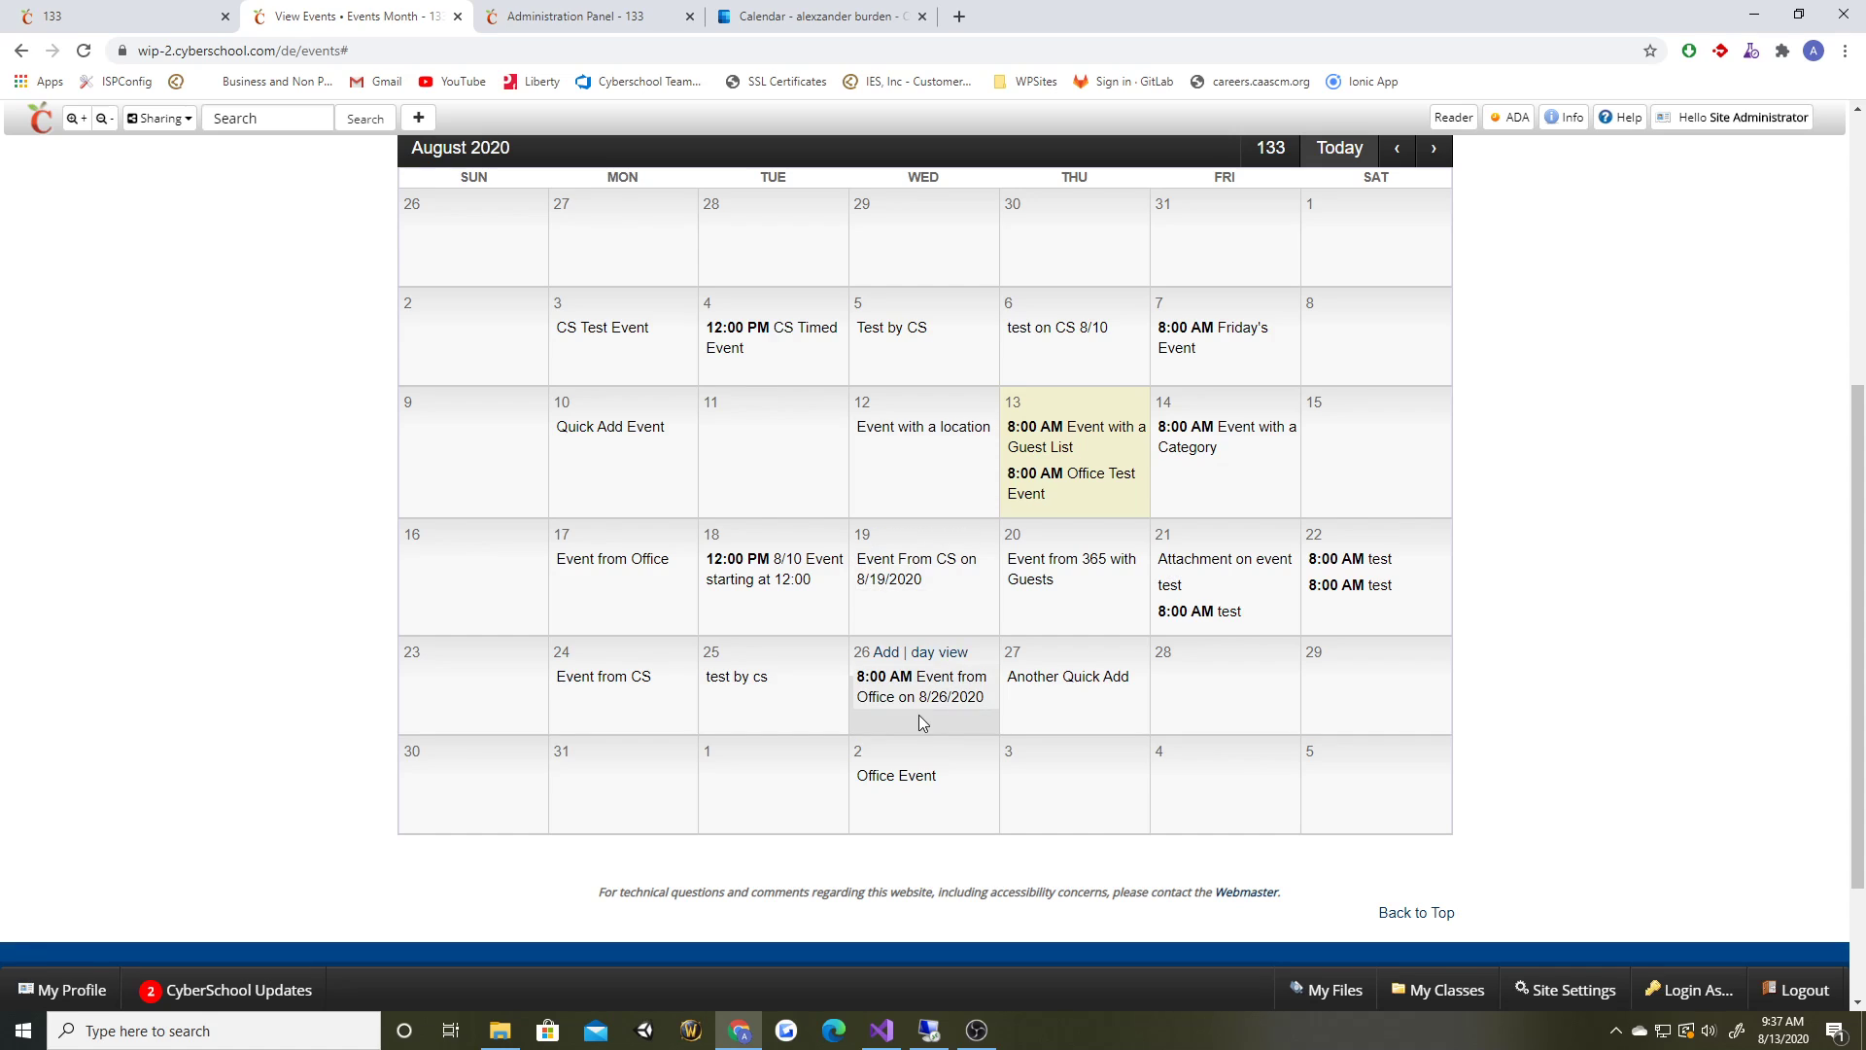
pyautogui.click(756, 22)
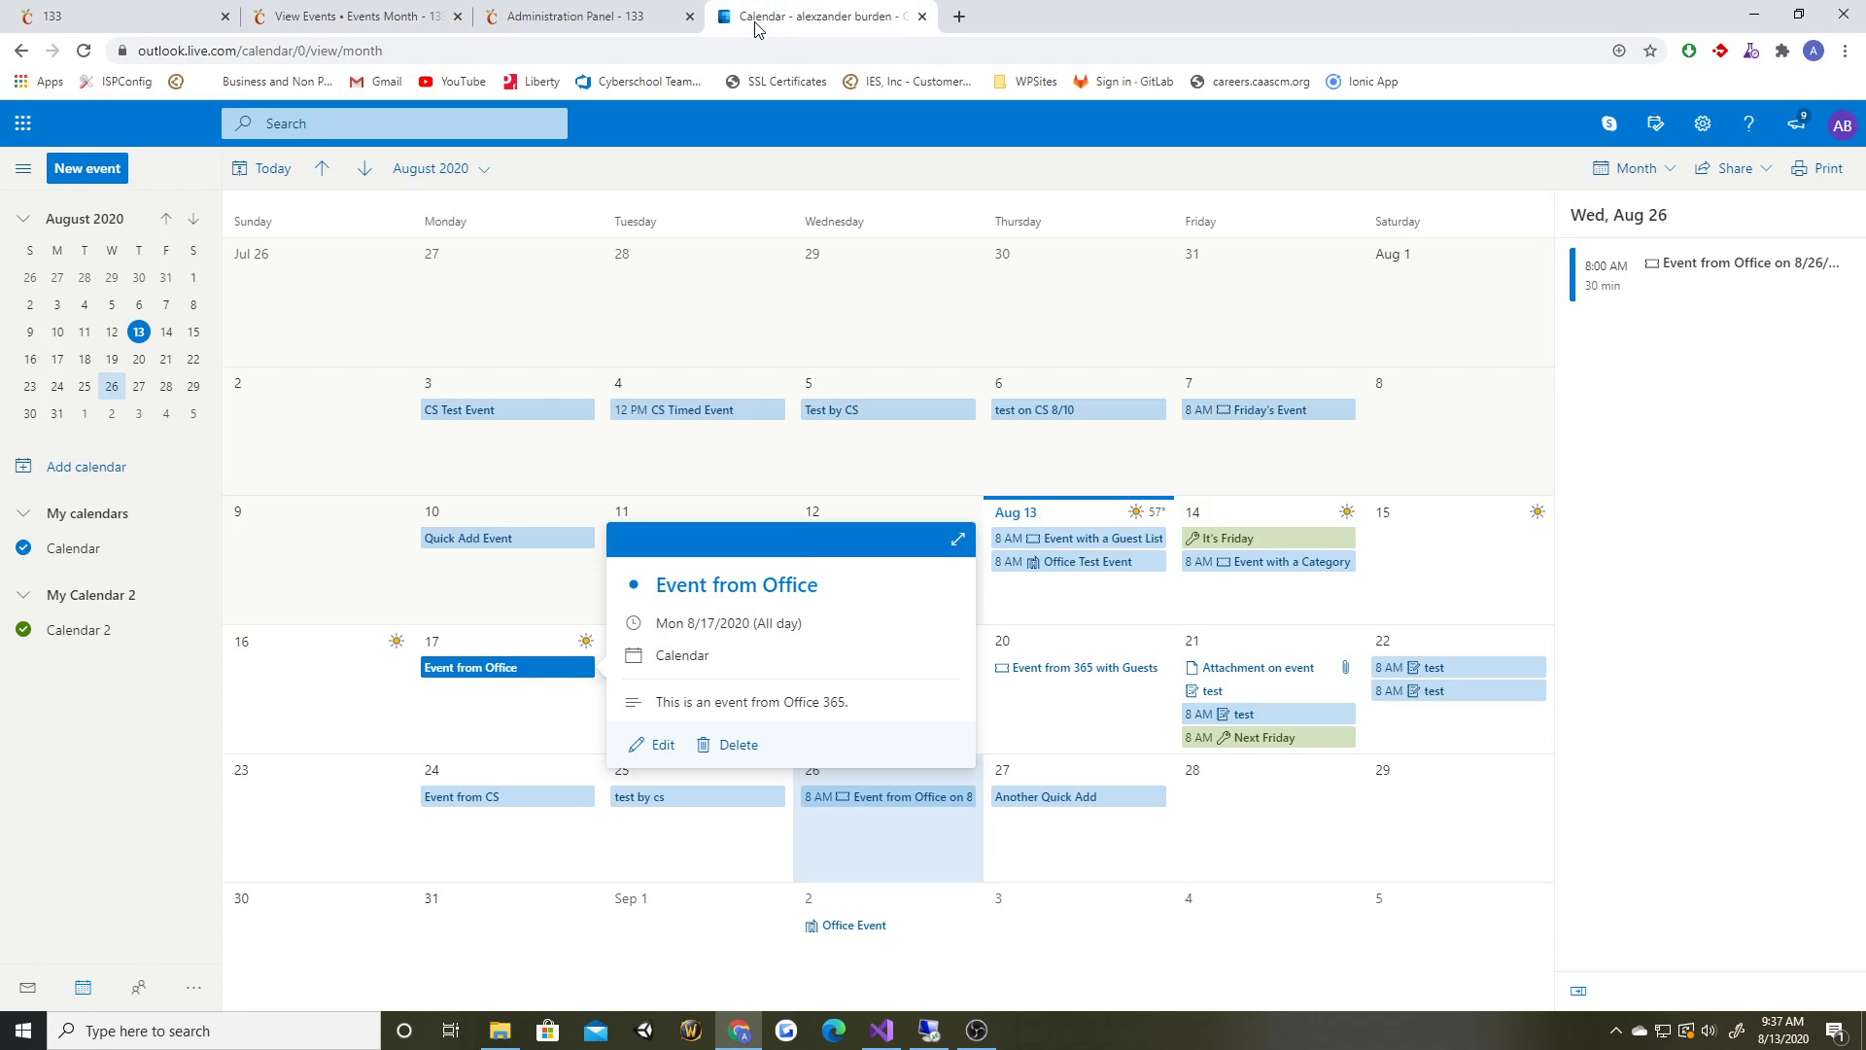
pyautogui.click(883, 797)
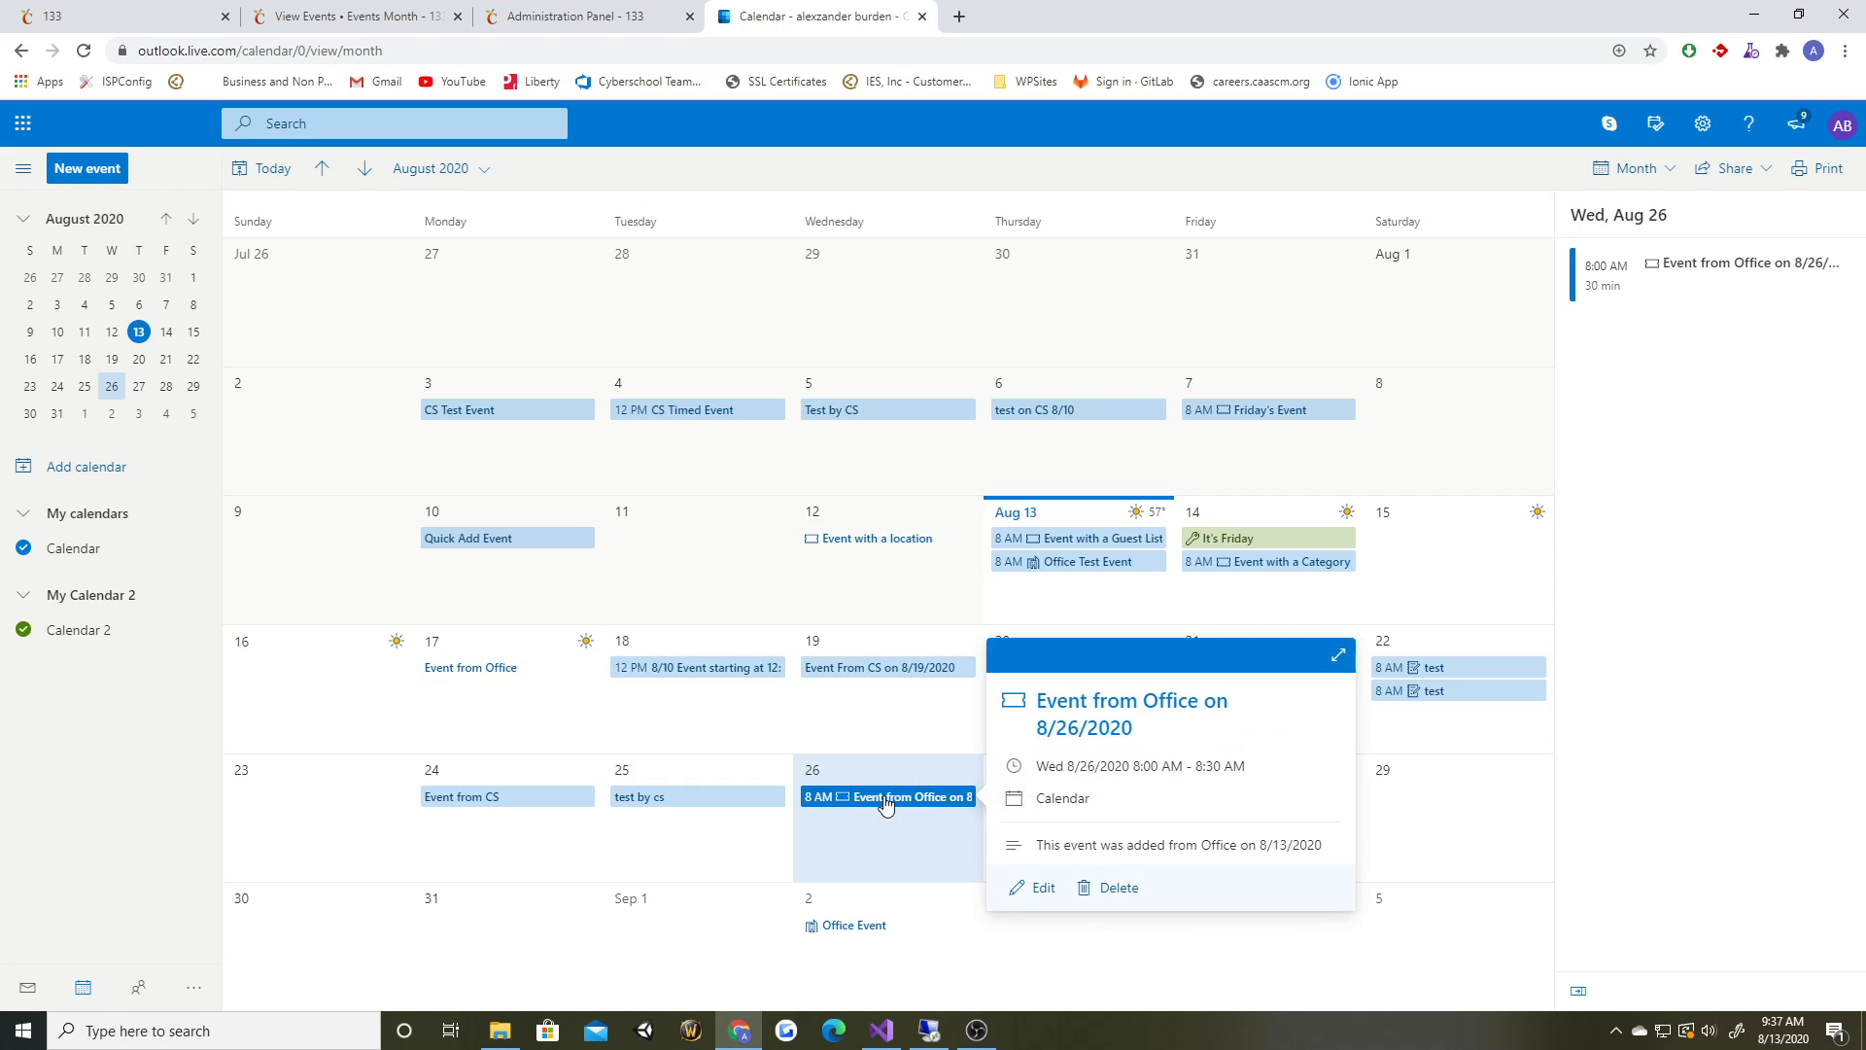
# - Start a new Outlook event on August 18 and make it all-day
pyautogui.doubleClick(710, 727)
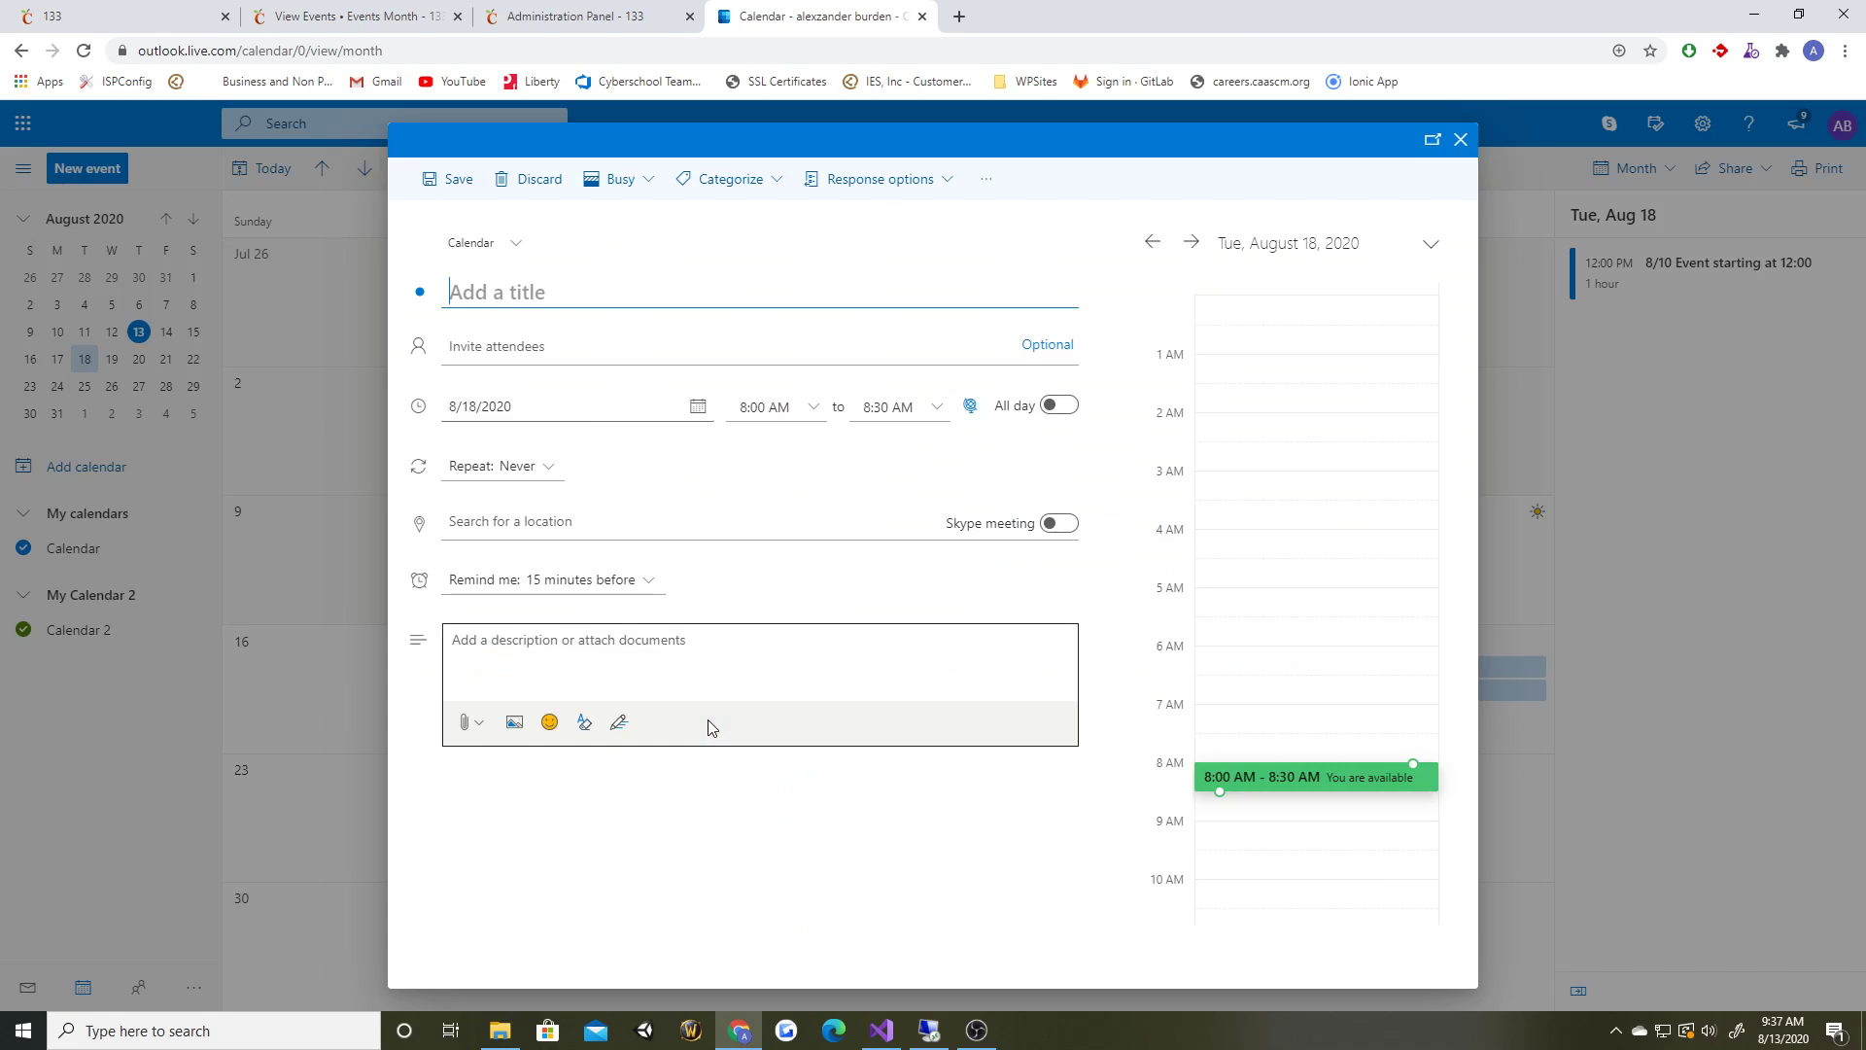
pyautogui.click(1062, 406)
# - Reload the site's home page and review its Upcoming Events list through September against the events month view
pyautogui.click(408, 17)
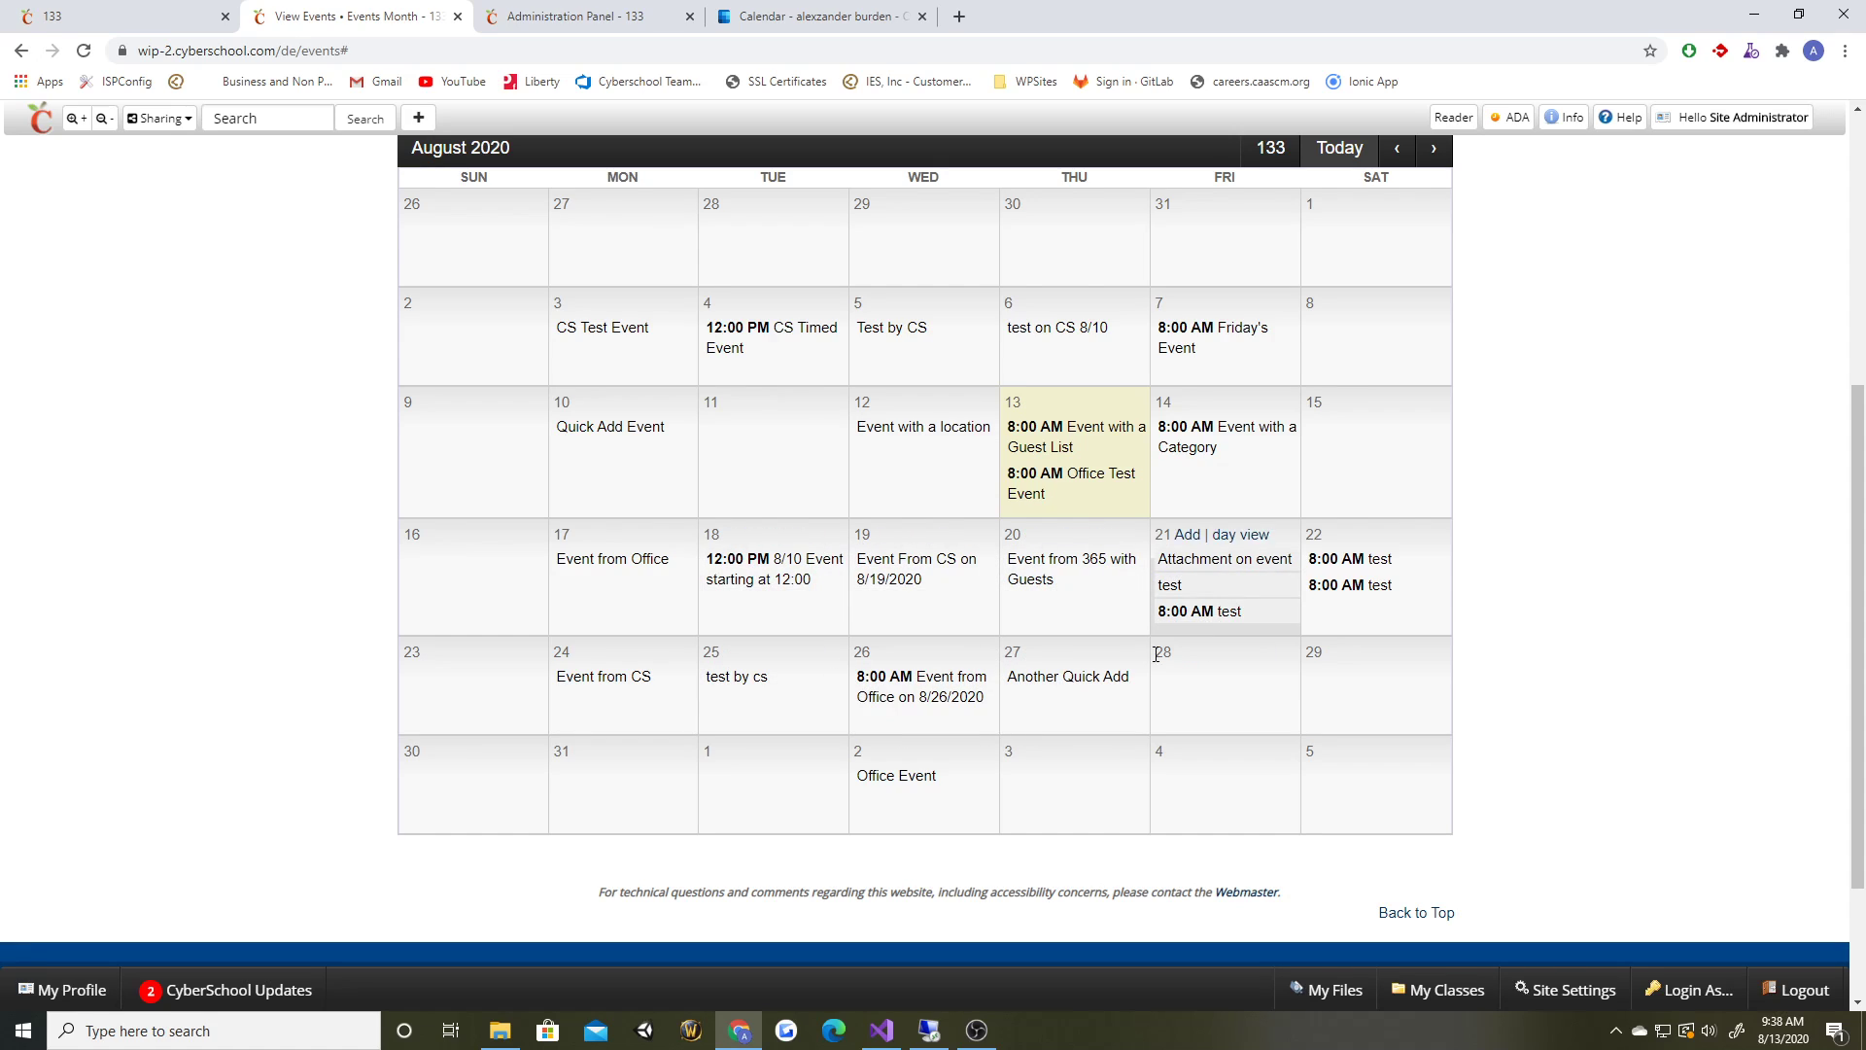
pyautogui.click(102, 17)
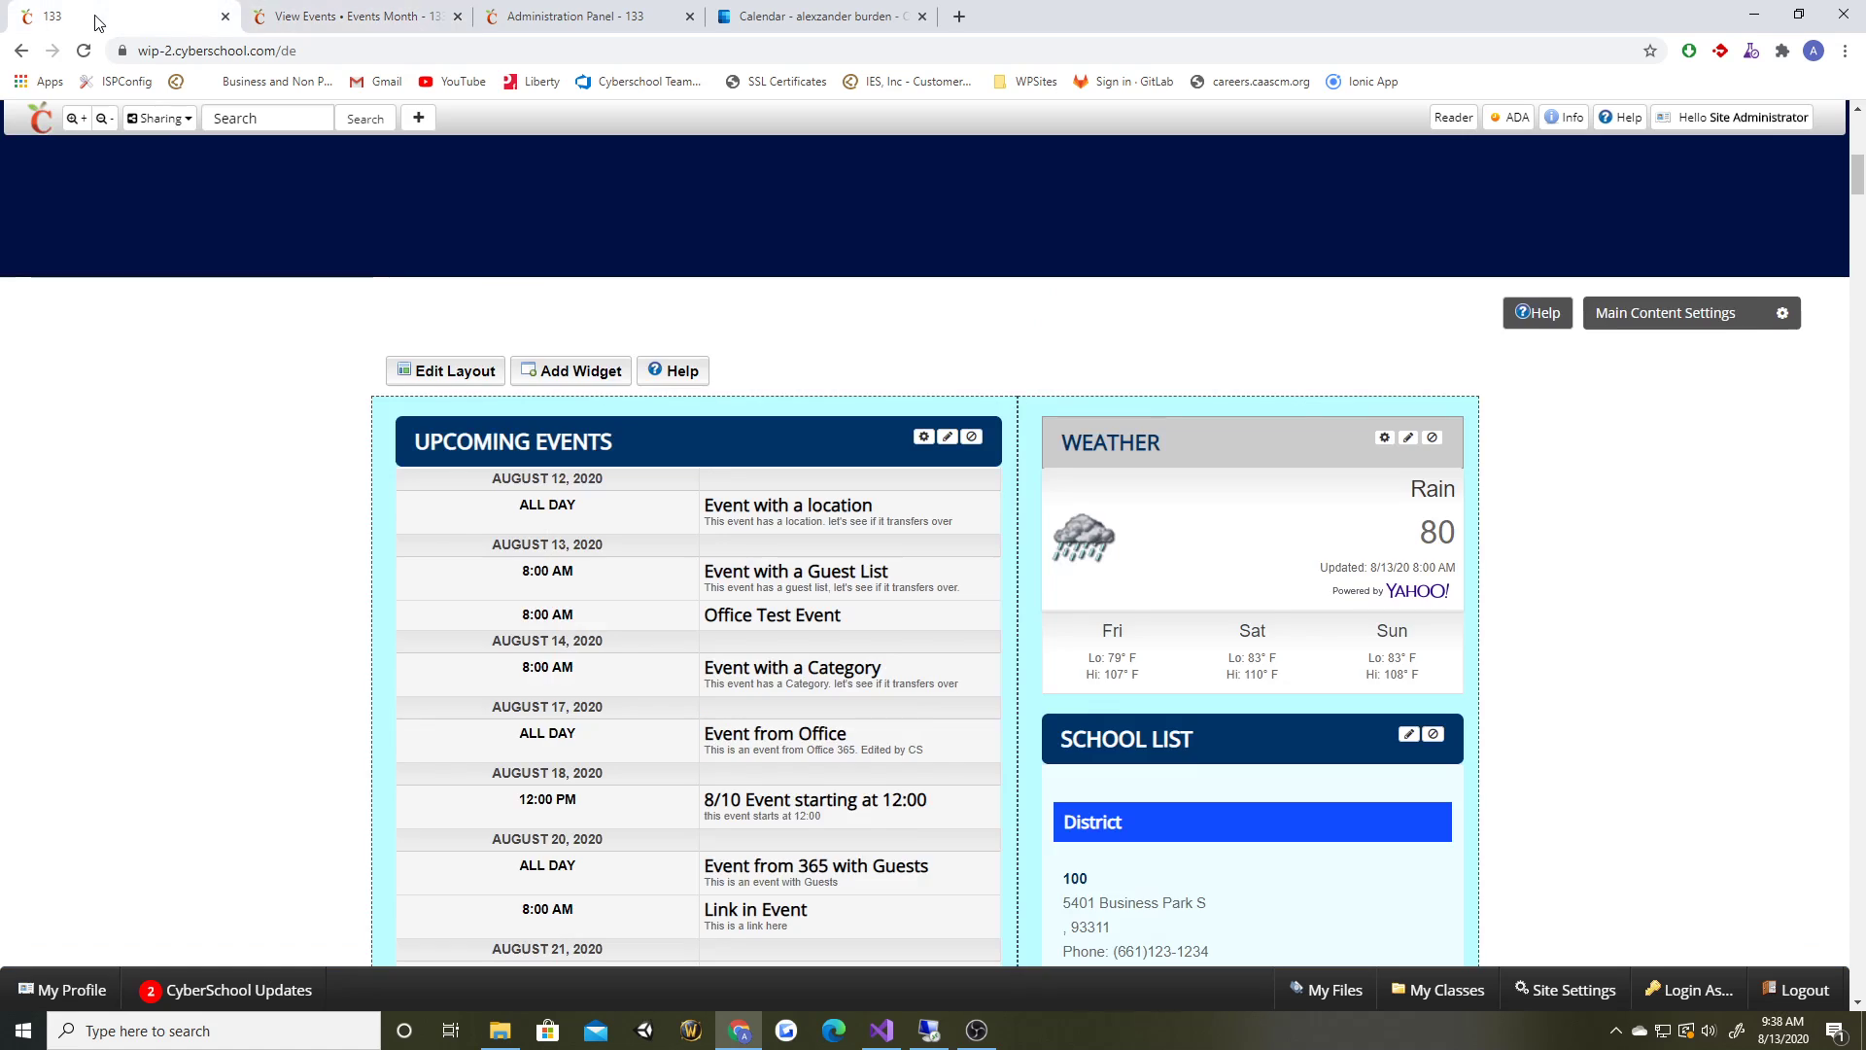
pyautogui.press('F5')
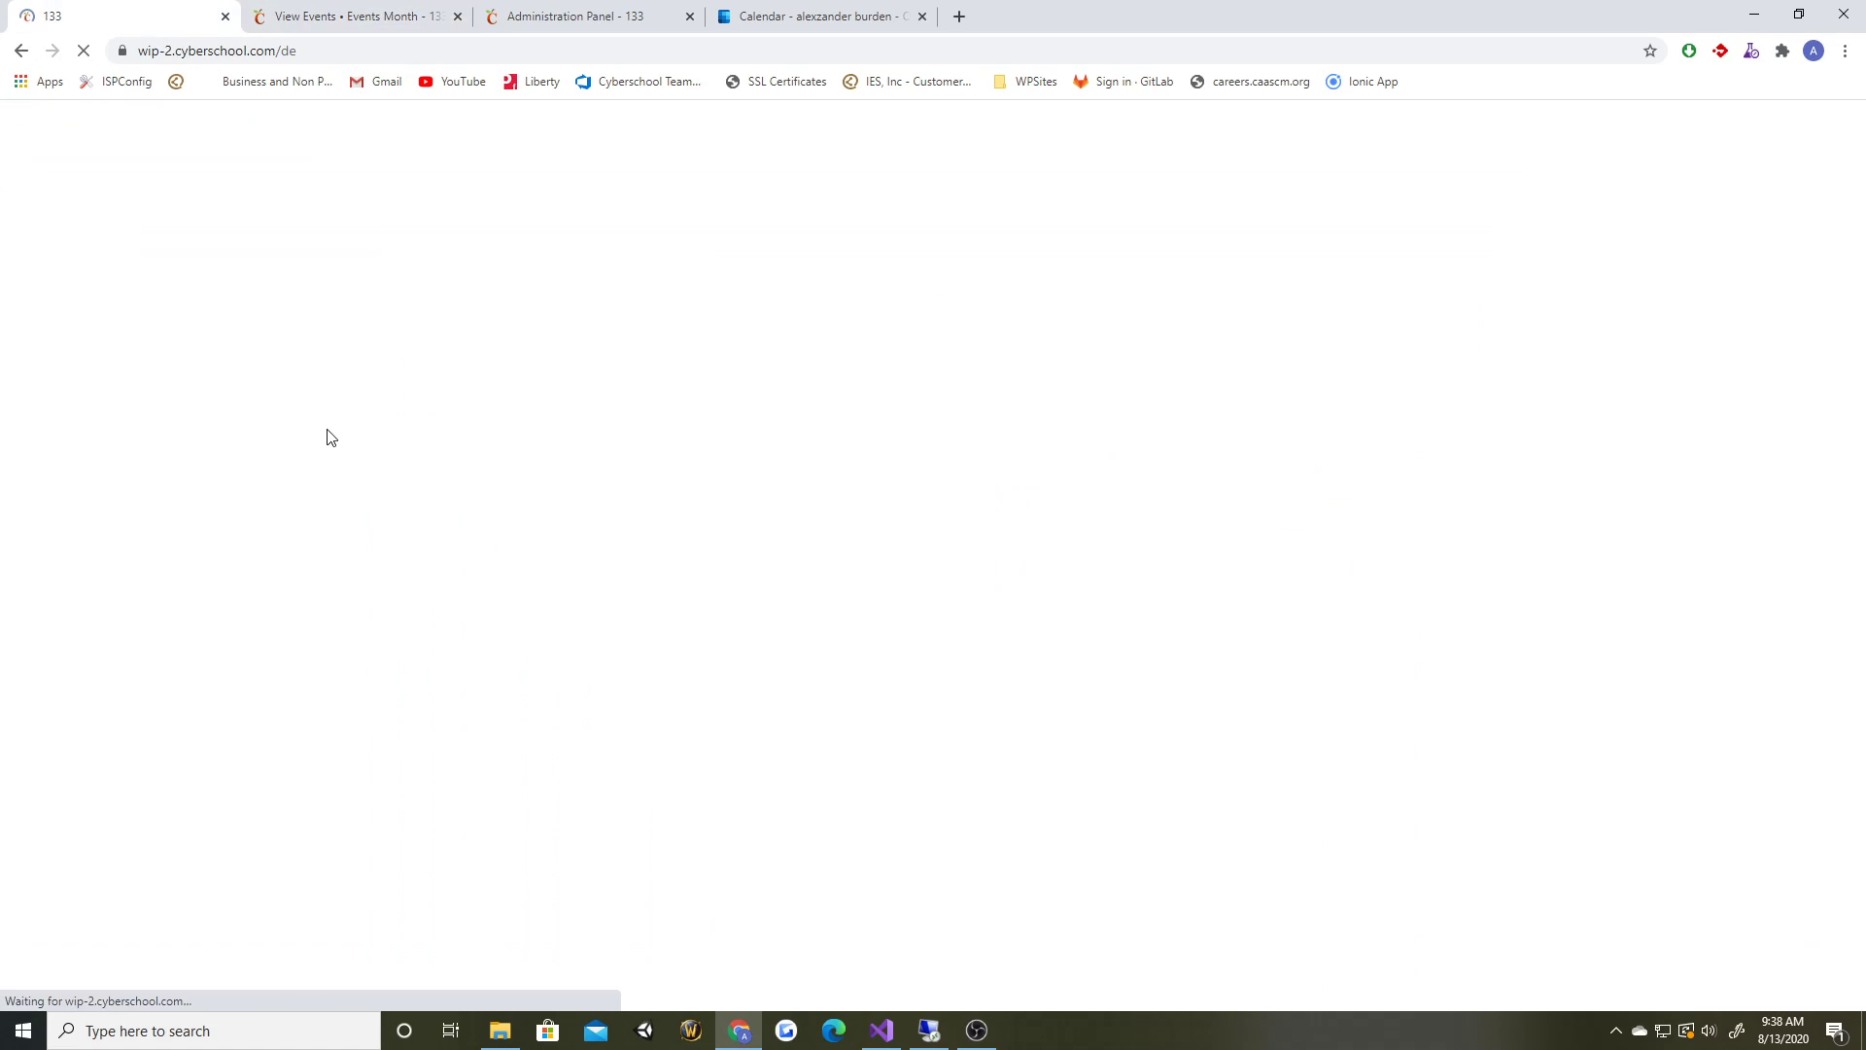
pyautogui.scroll(-8, 305, 393)
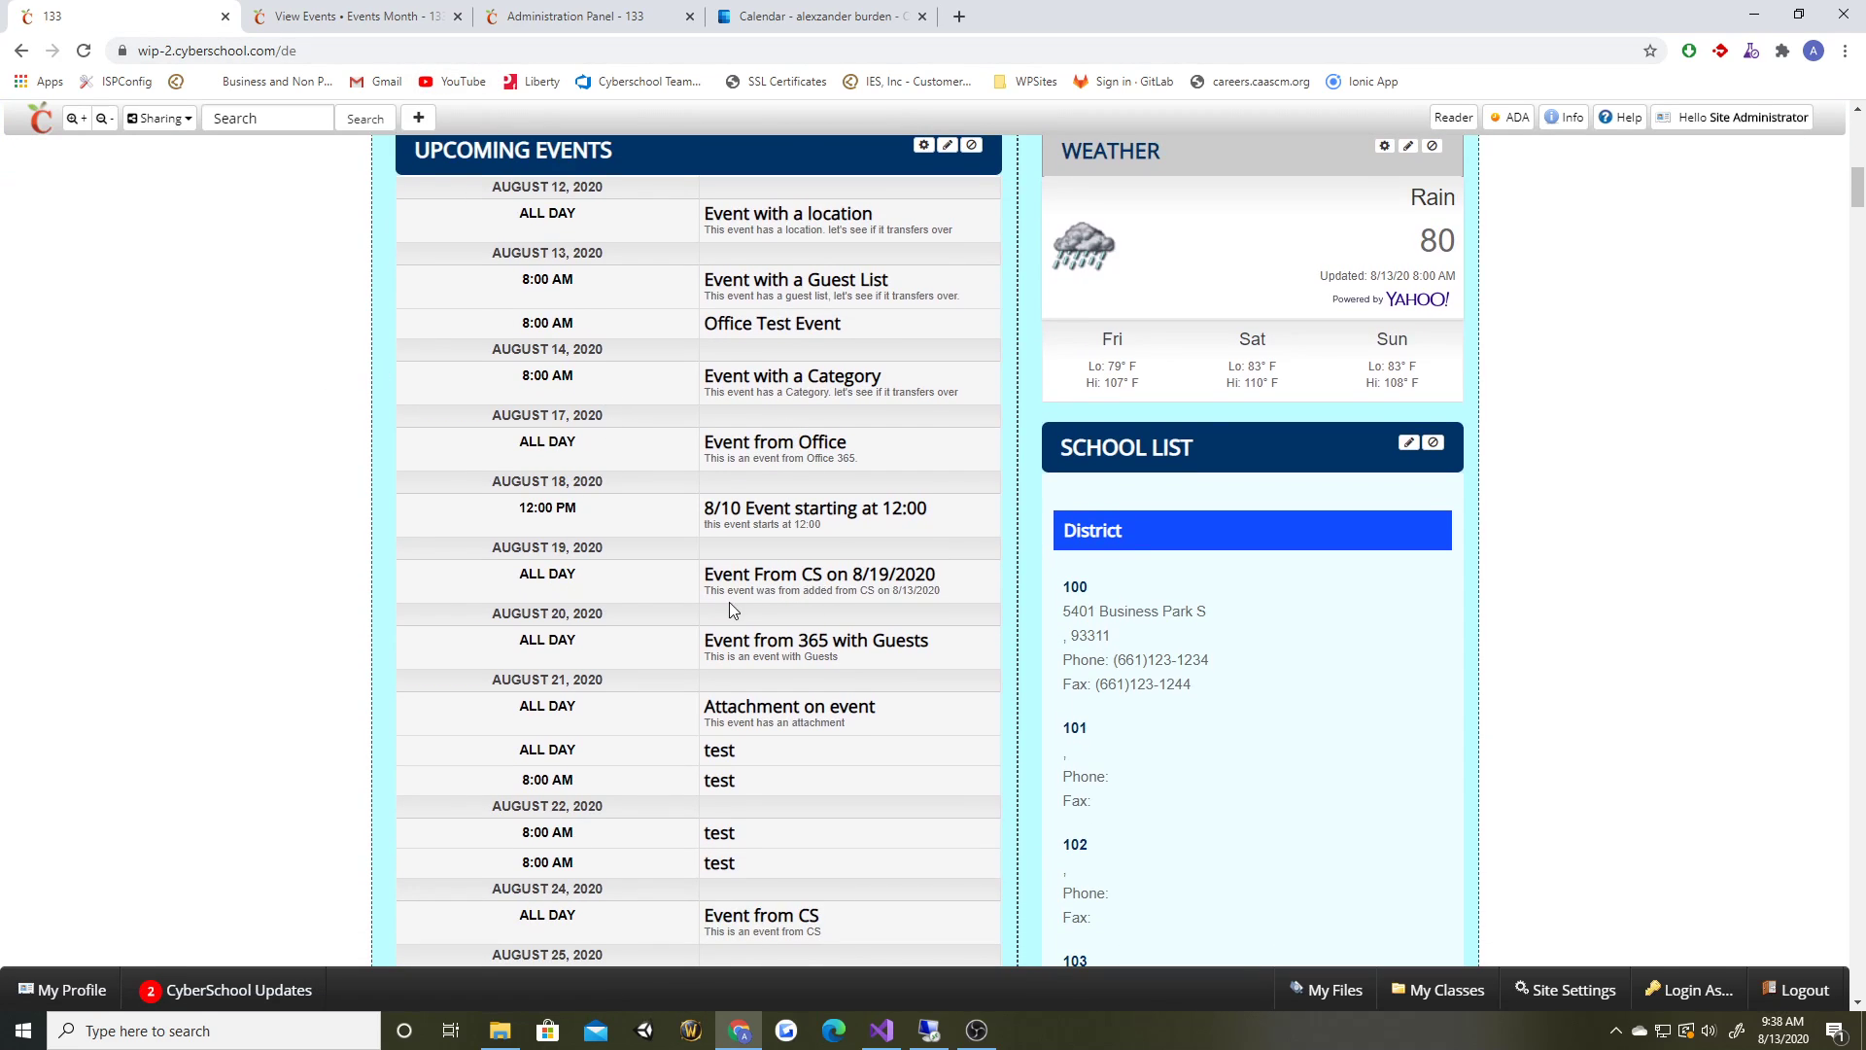
pyautogui.scroll(-4, 803, 540)
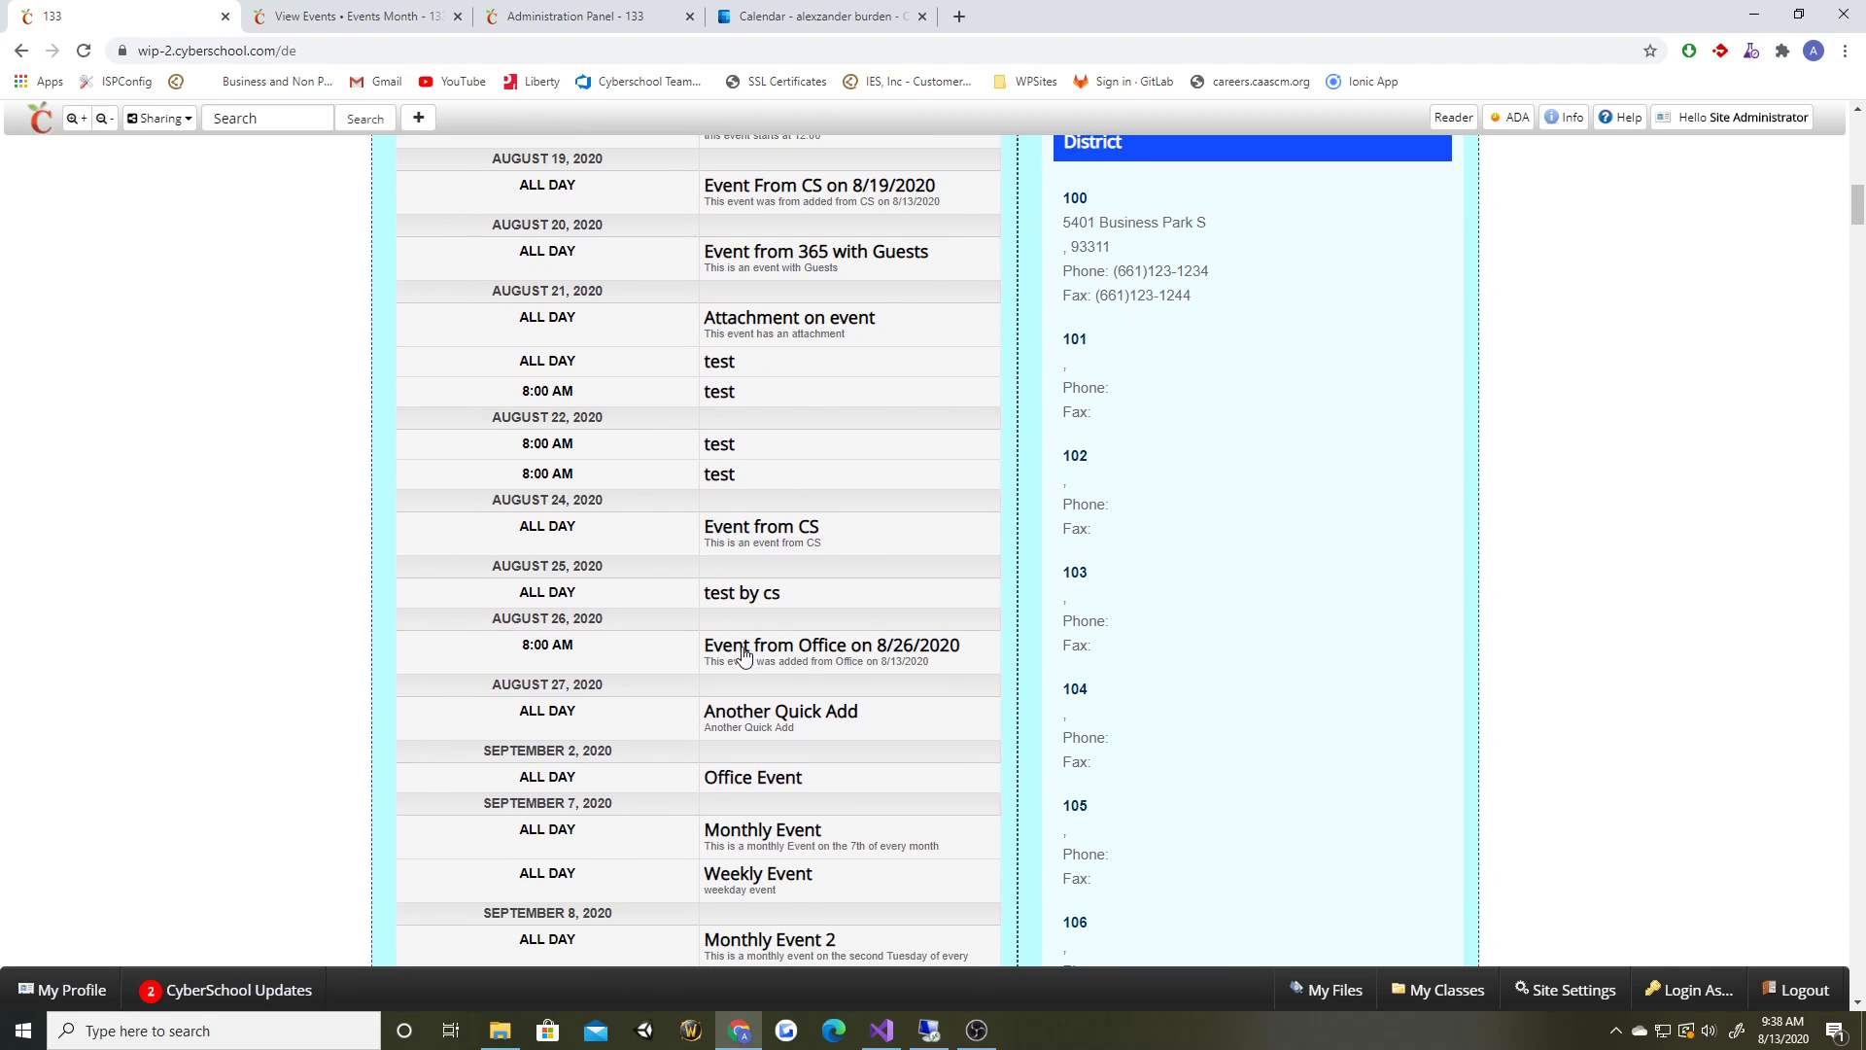
pyautogui.click(340, 23)
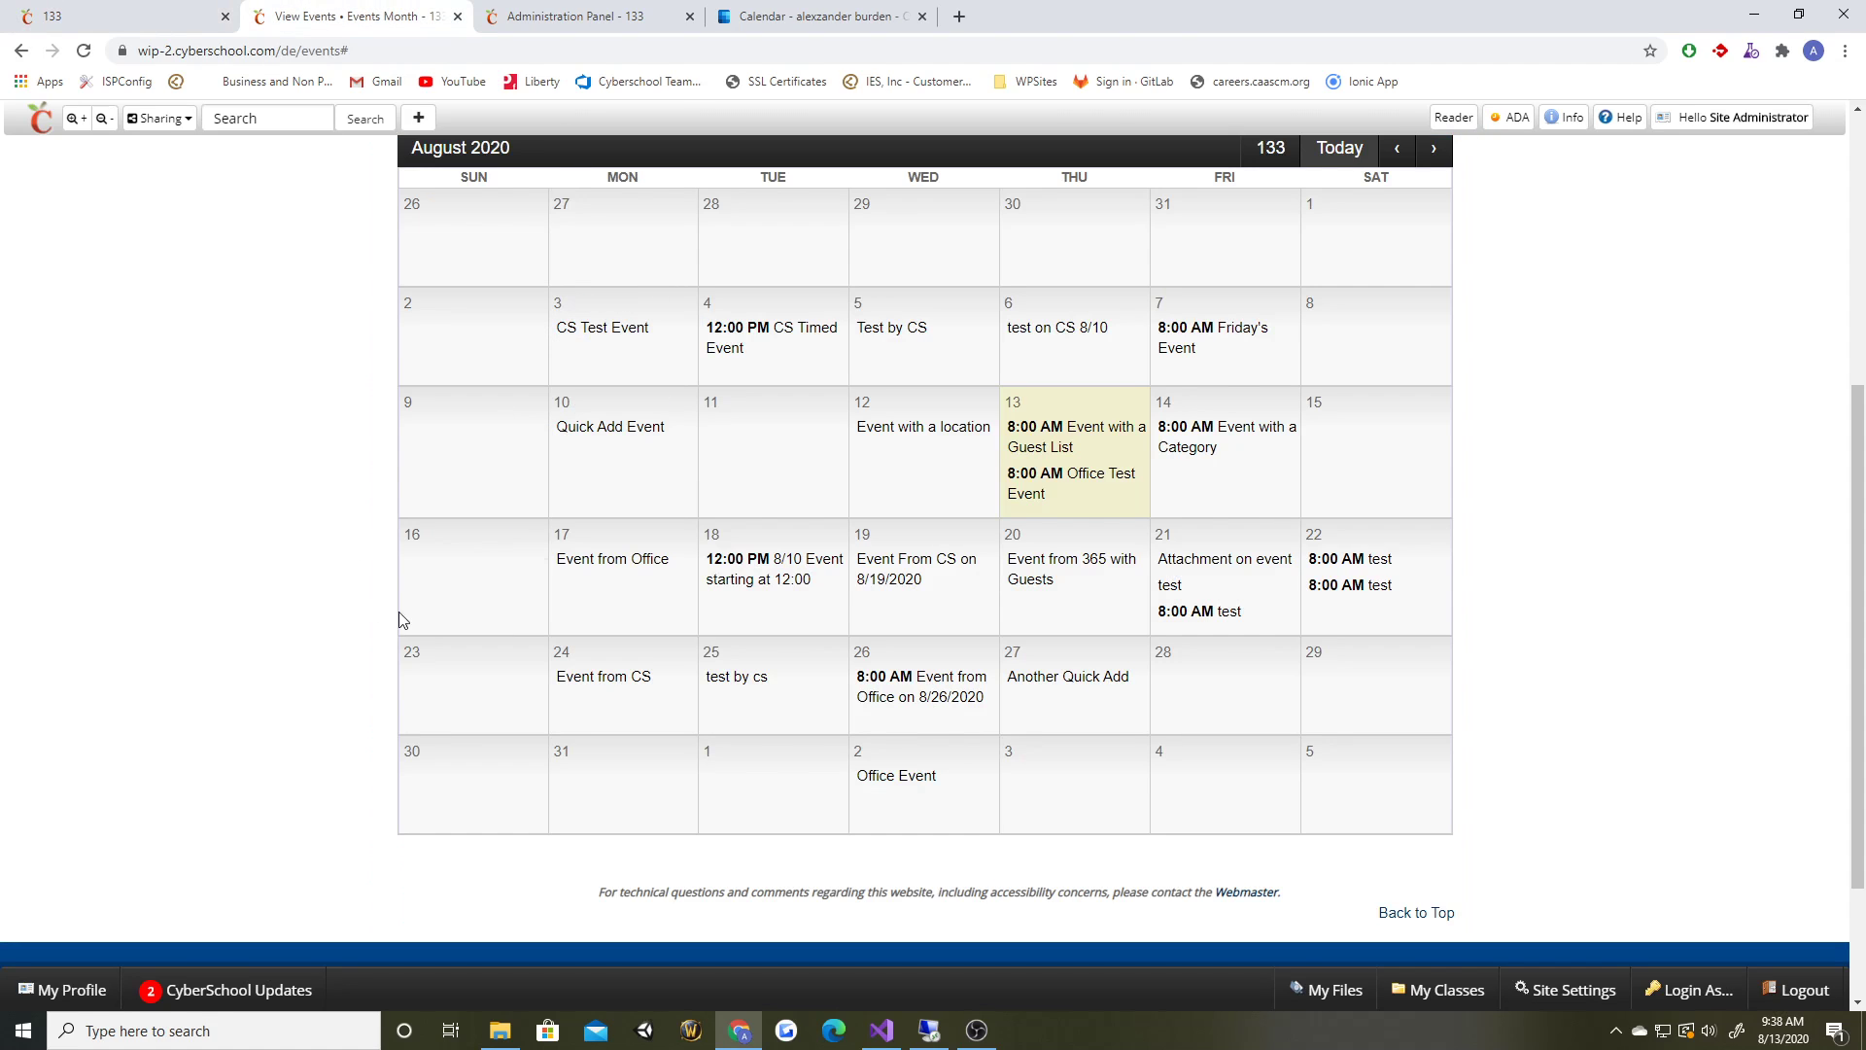
pyautogui.scroll(2, 500, 680)
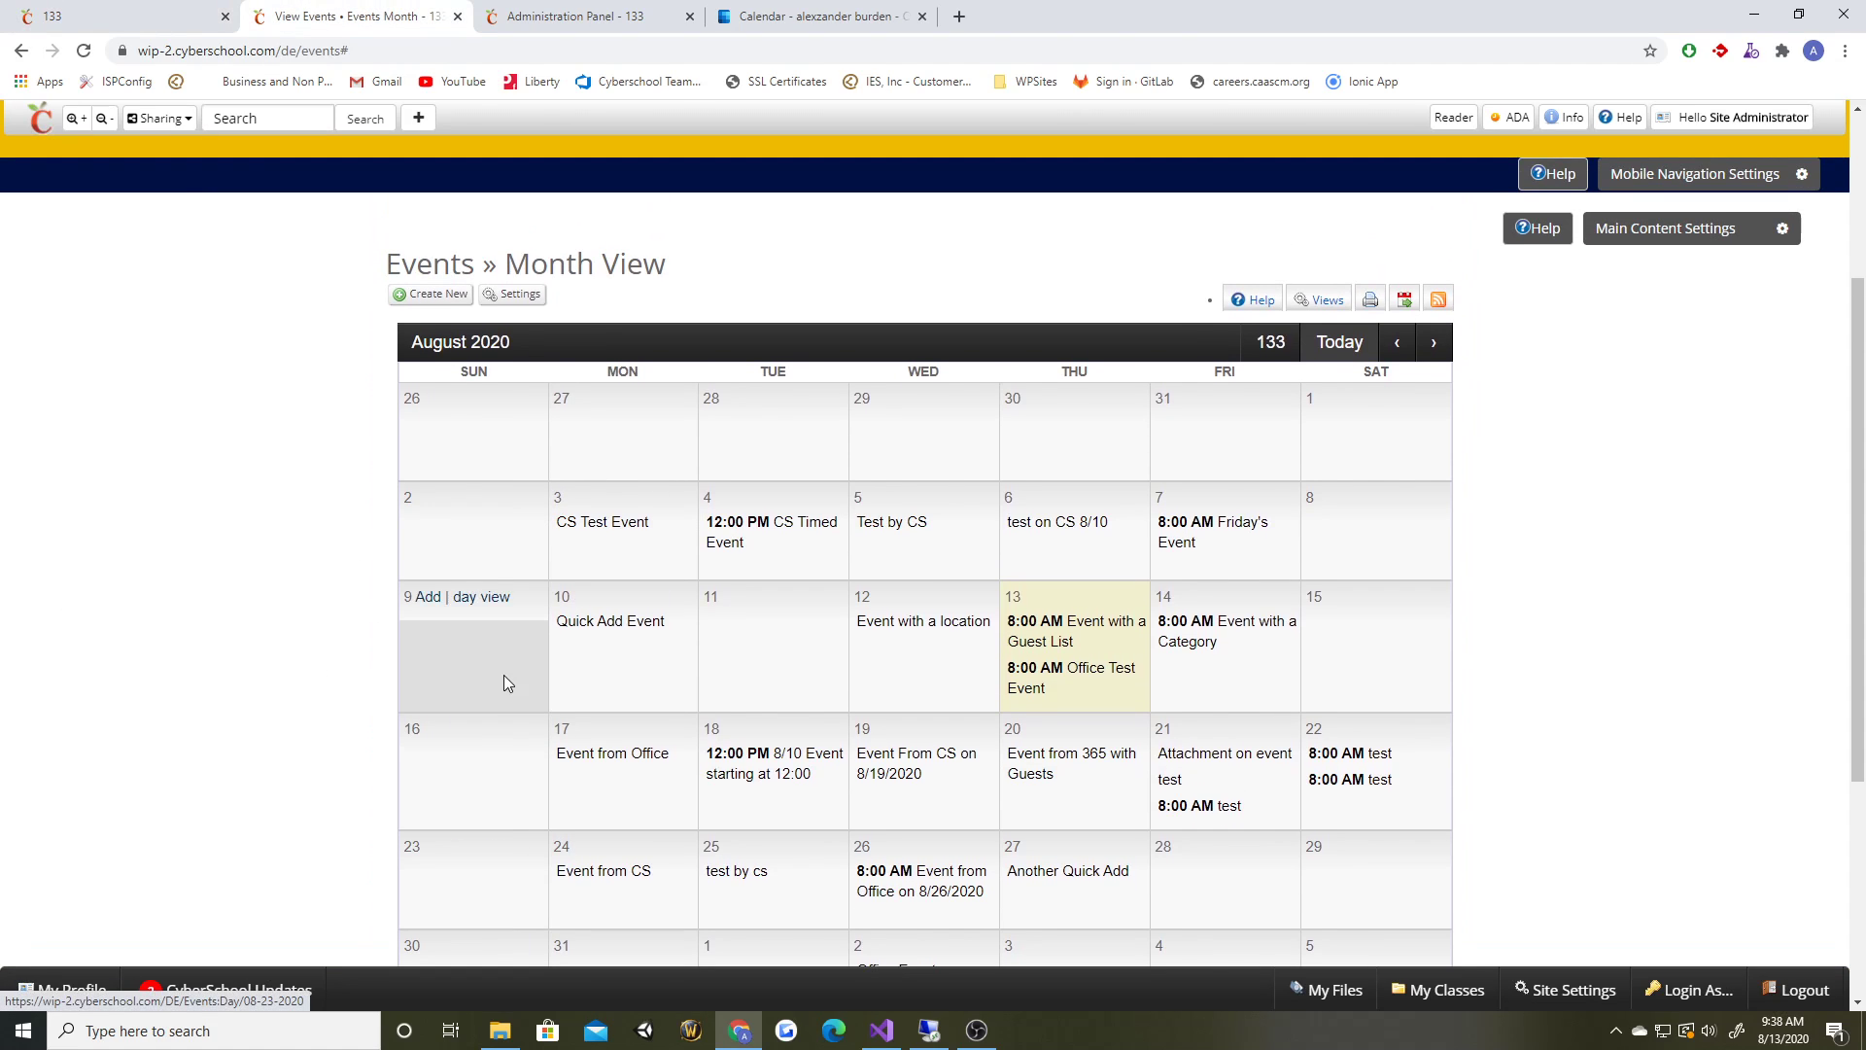
# - Discard the unsaved August 18 event in Outlook and return to the site's month view
pyautogui.click(822, 17)
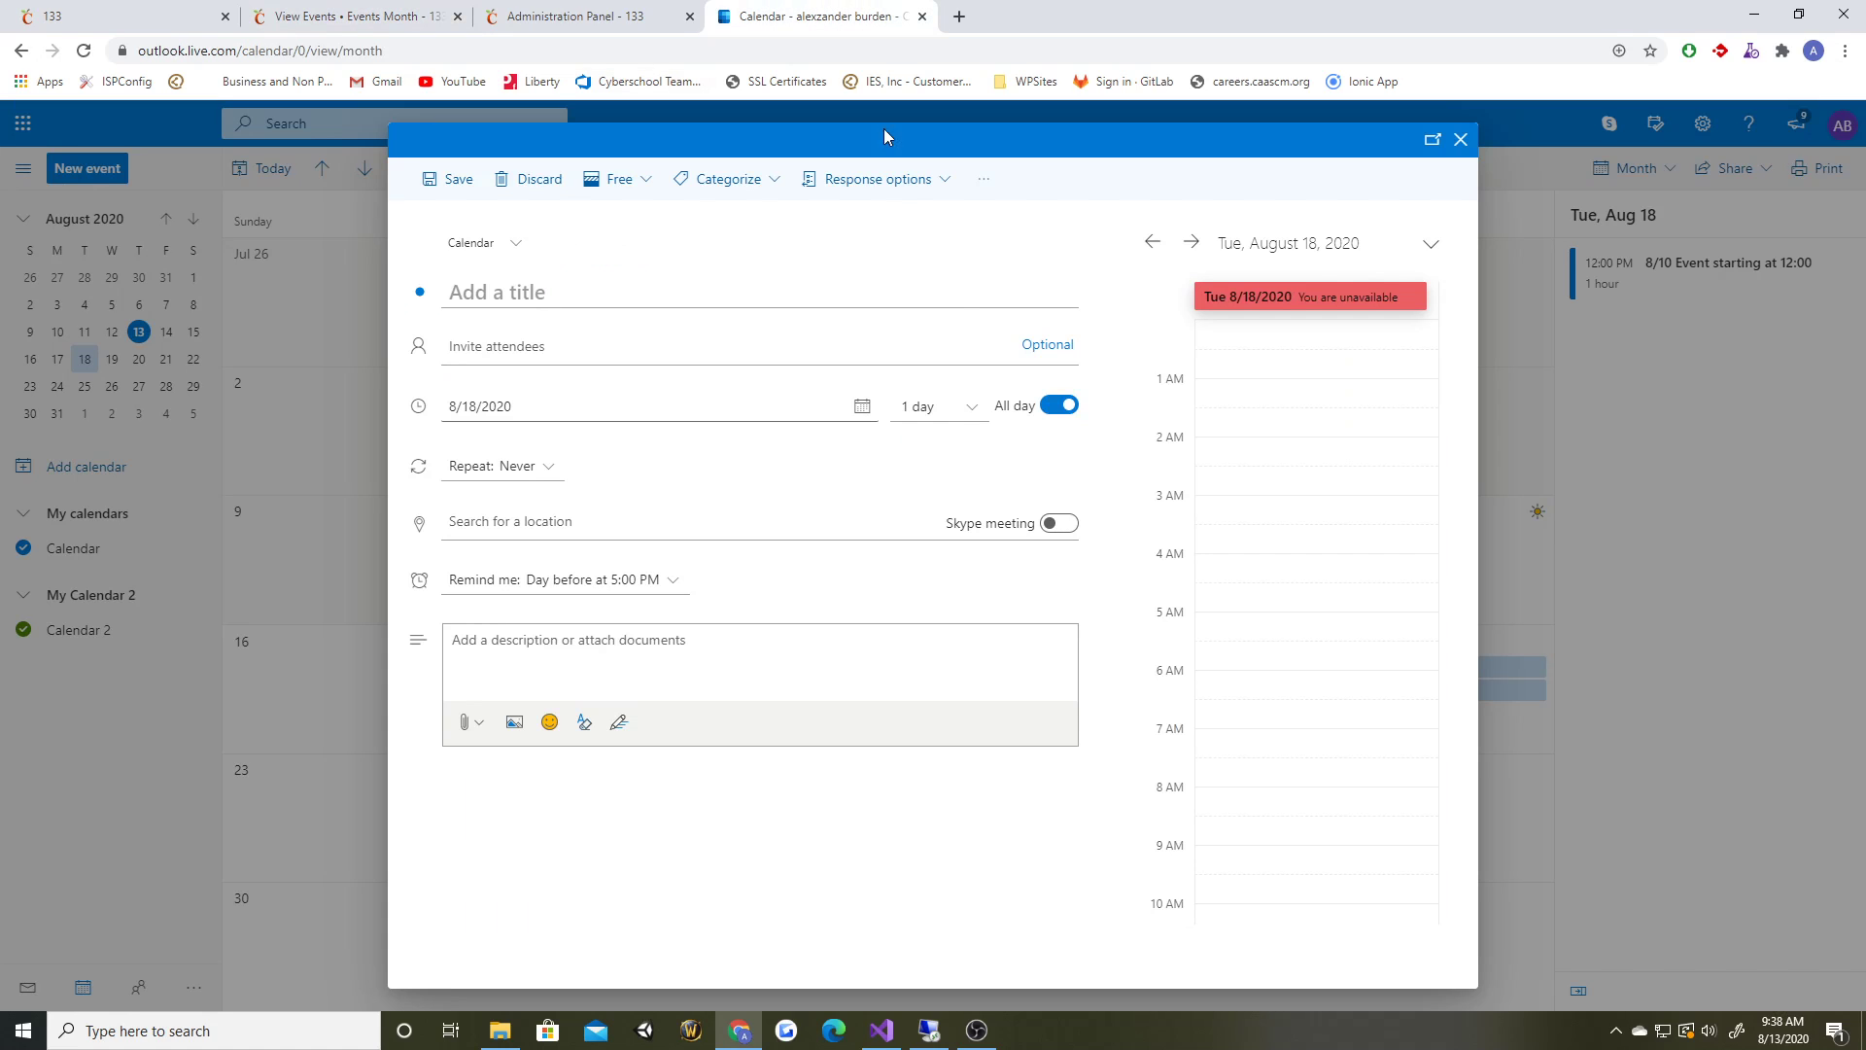
pyautogui.click(1459, 142)
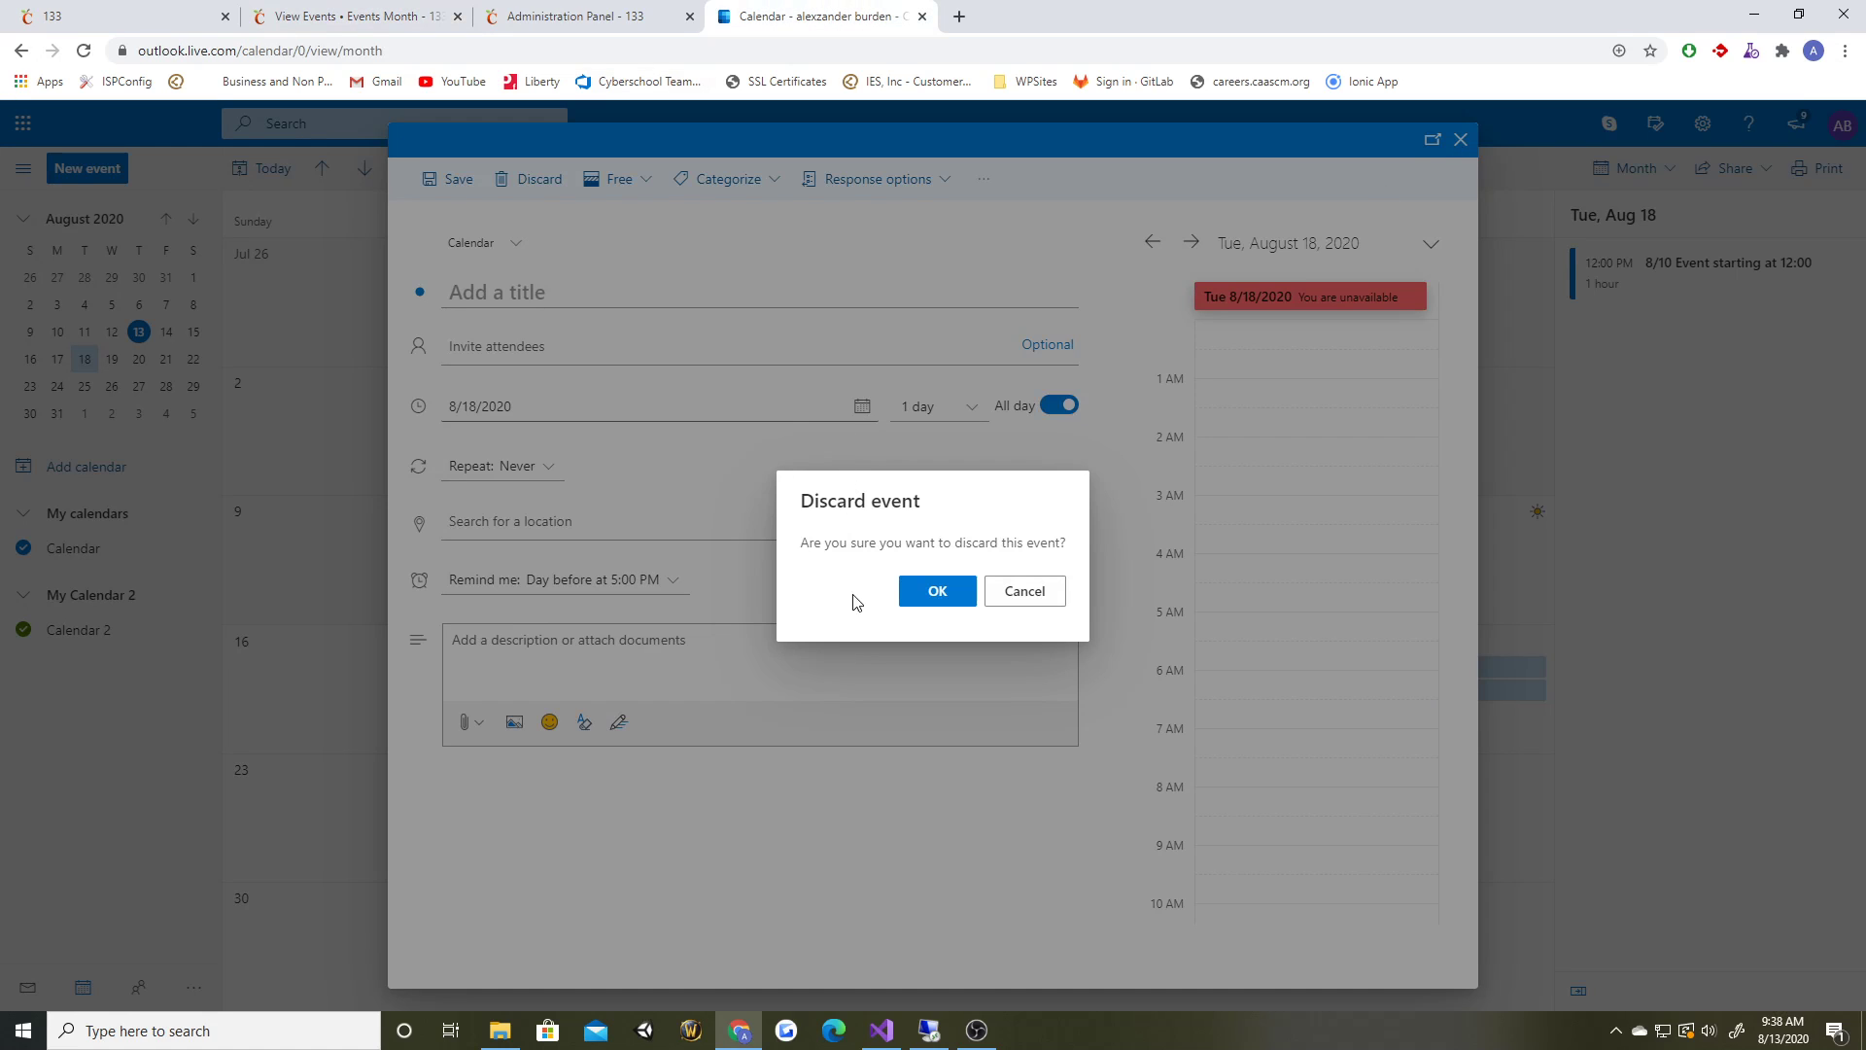
pyautogui.click(928, 595)
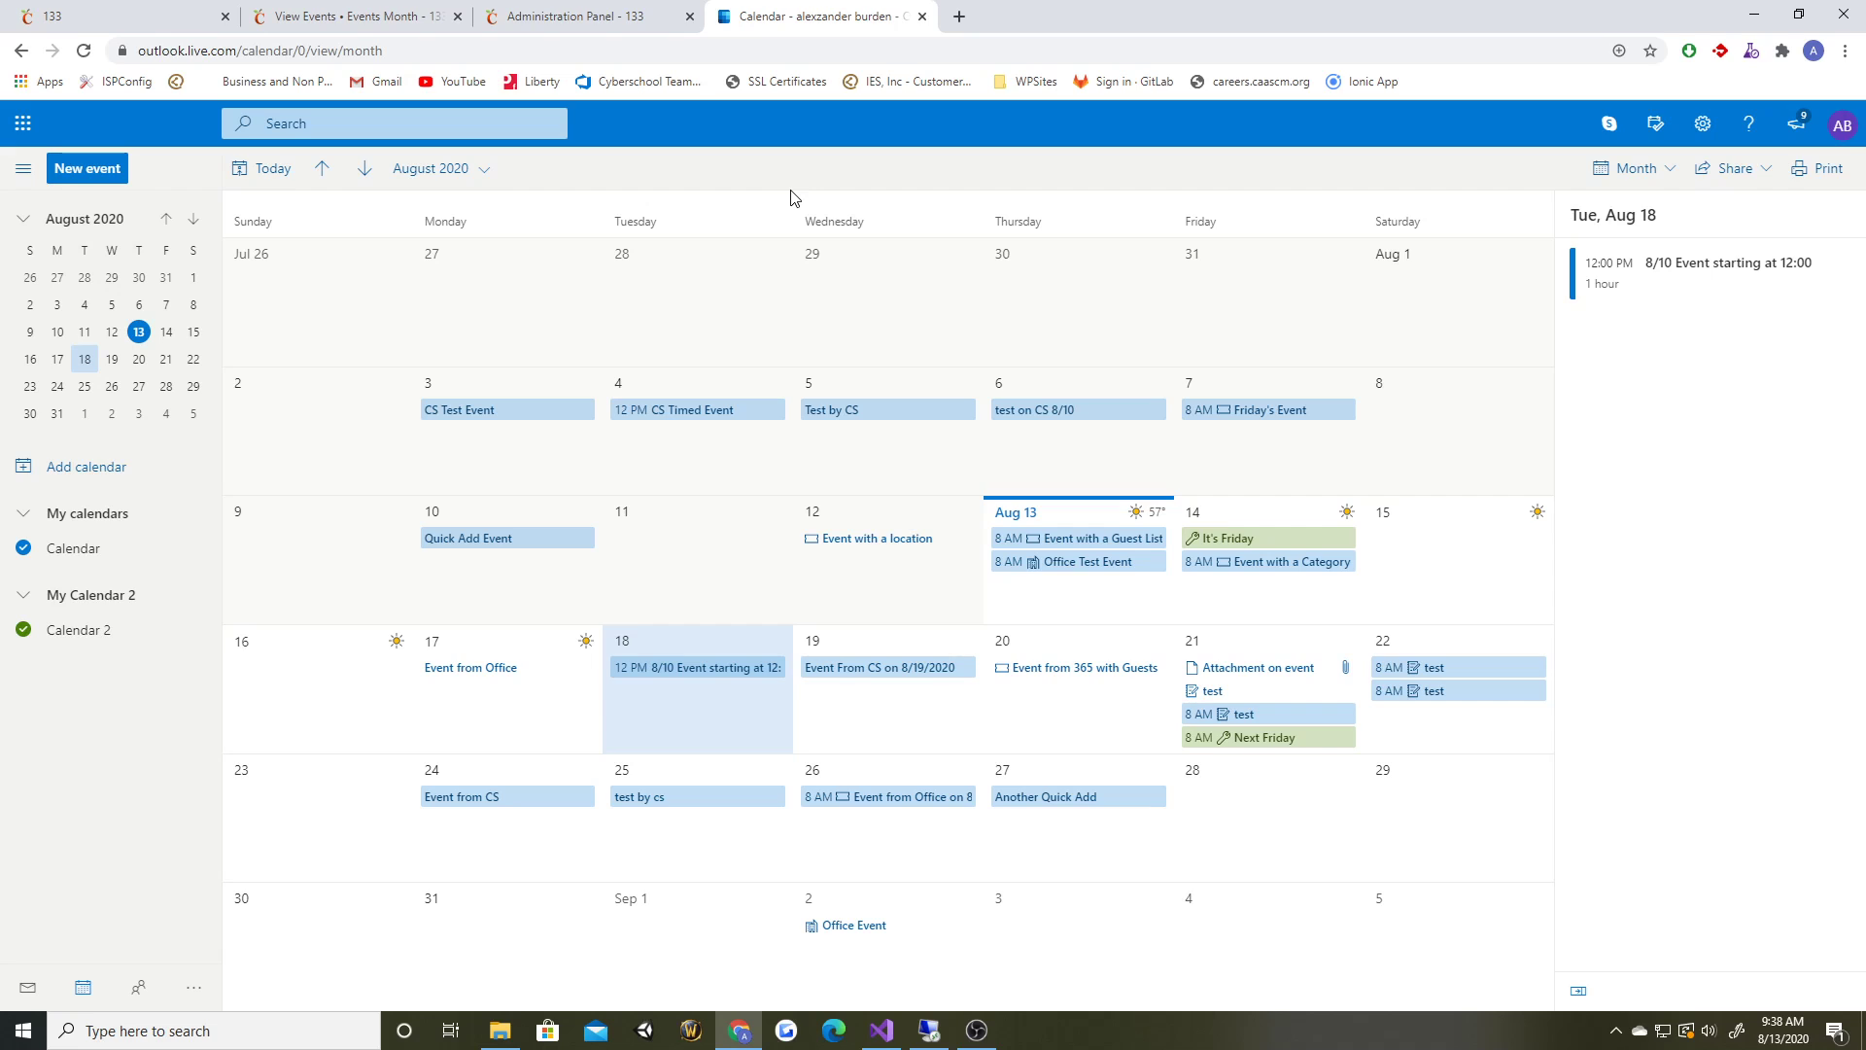
pyautogui.click(346, 19)
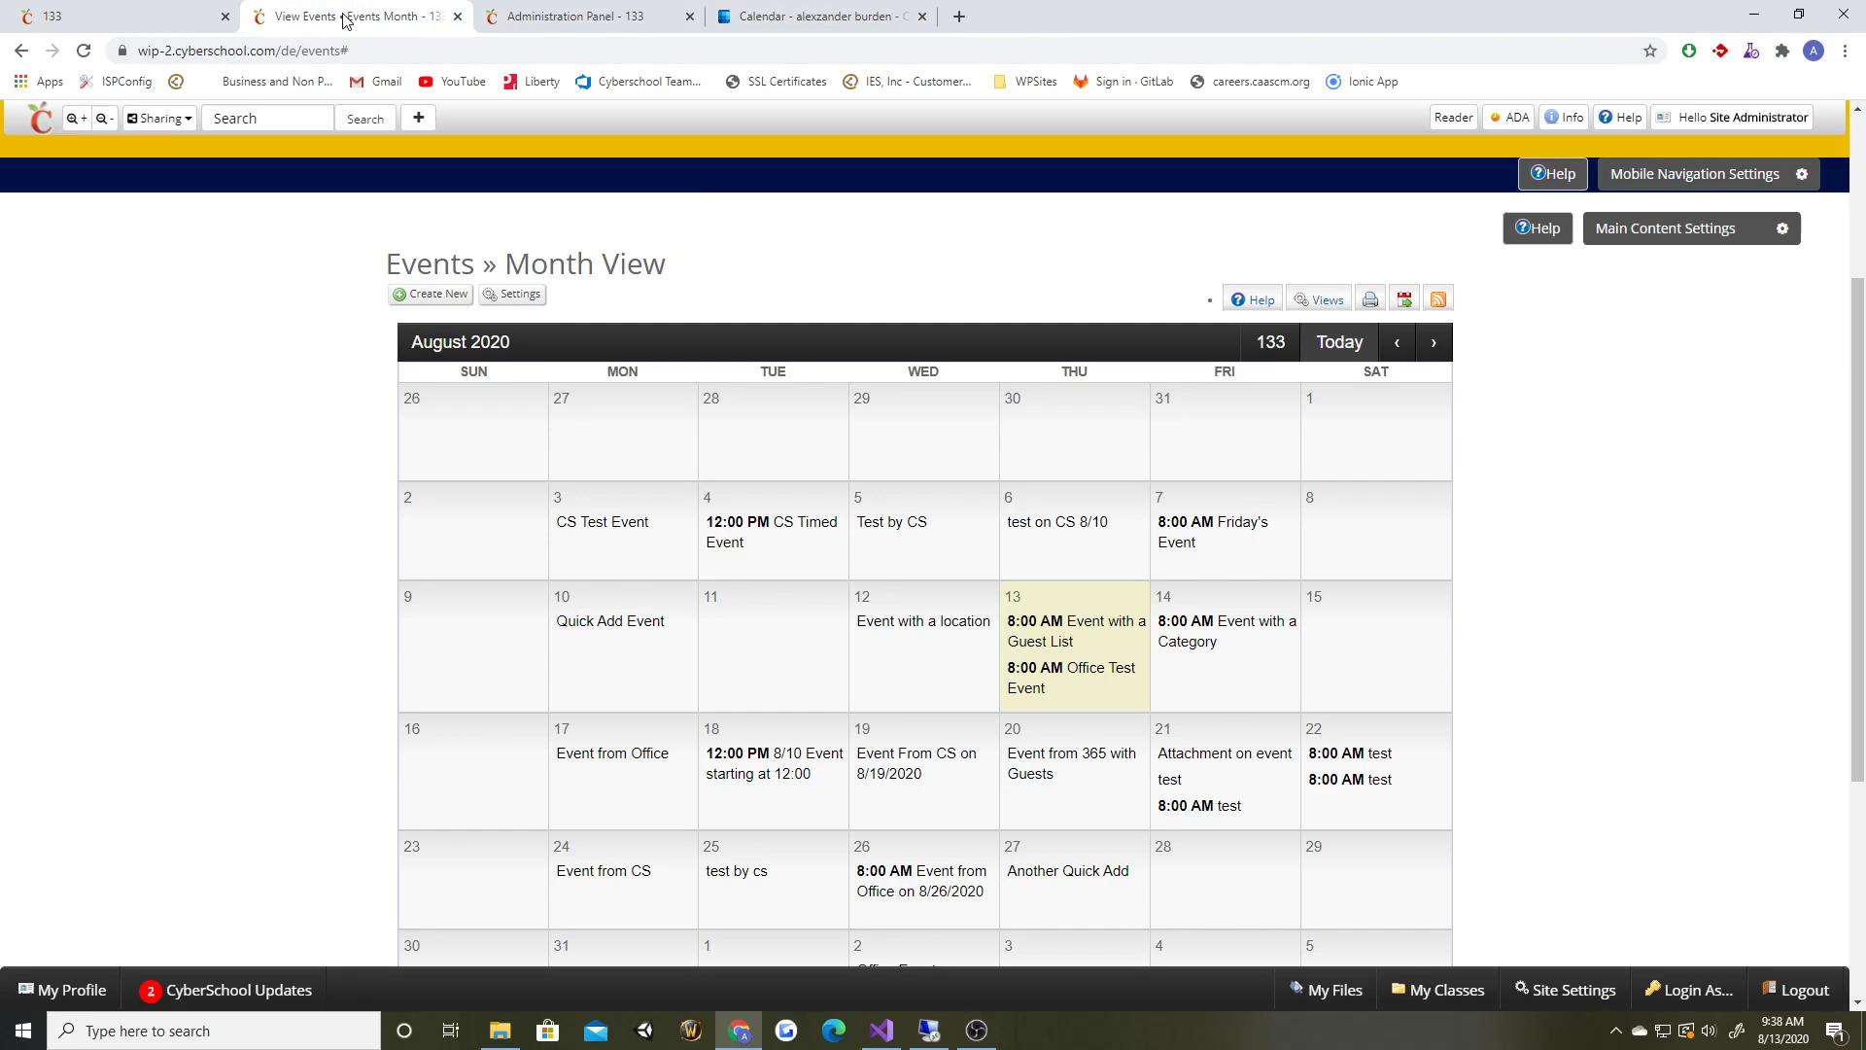
pyautogui.scroll(-1, 313, 413)
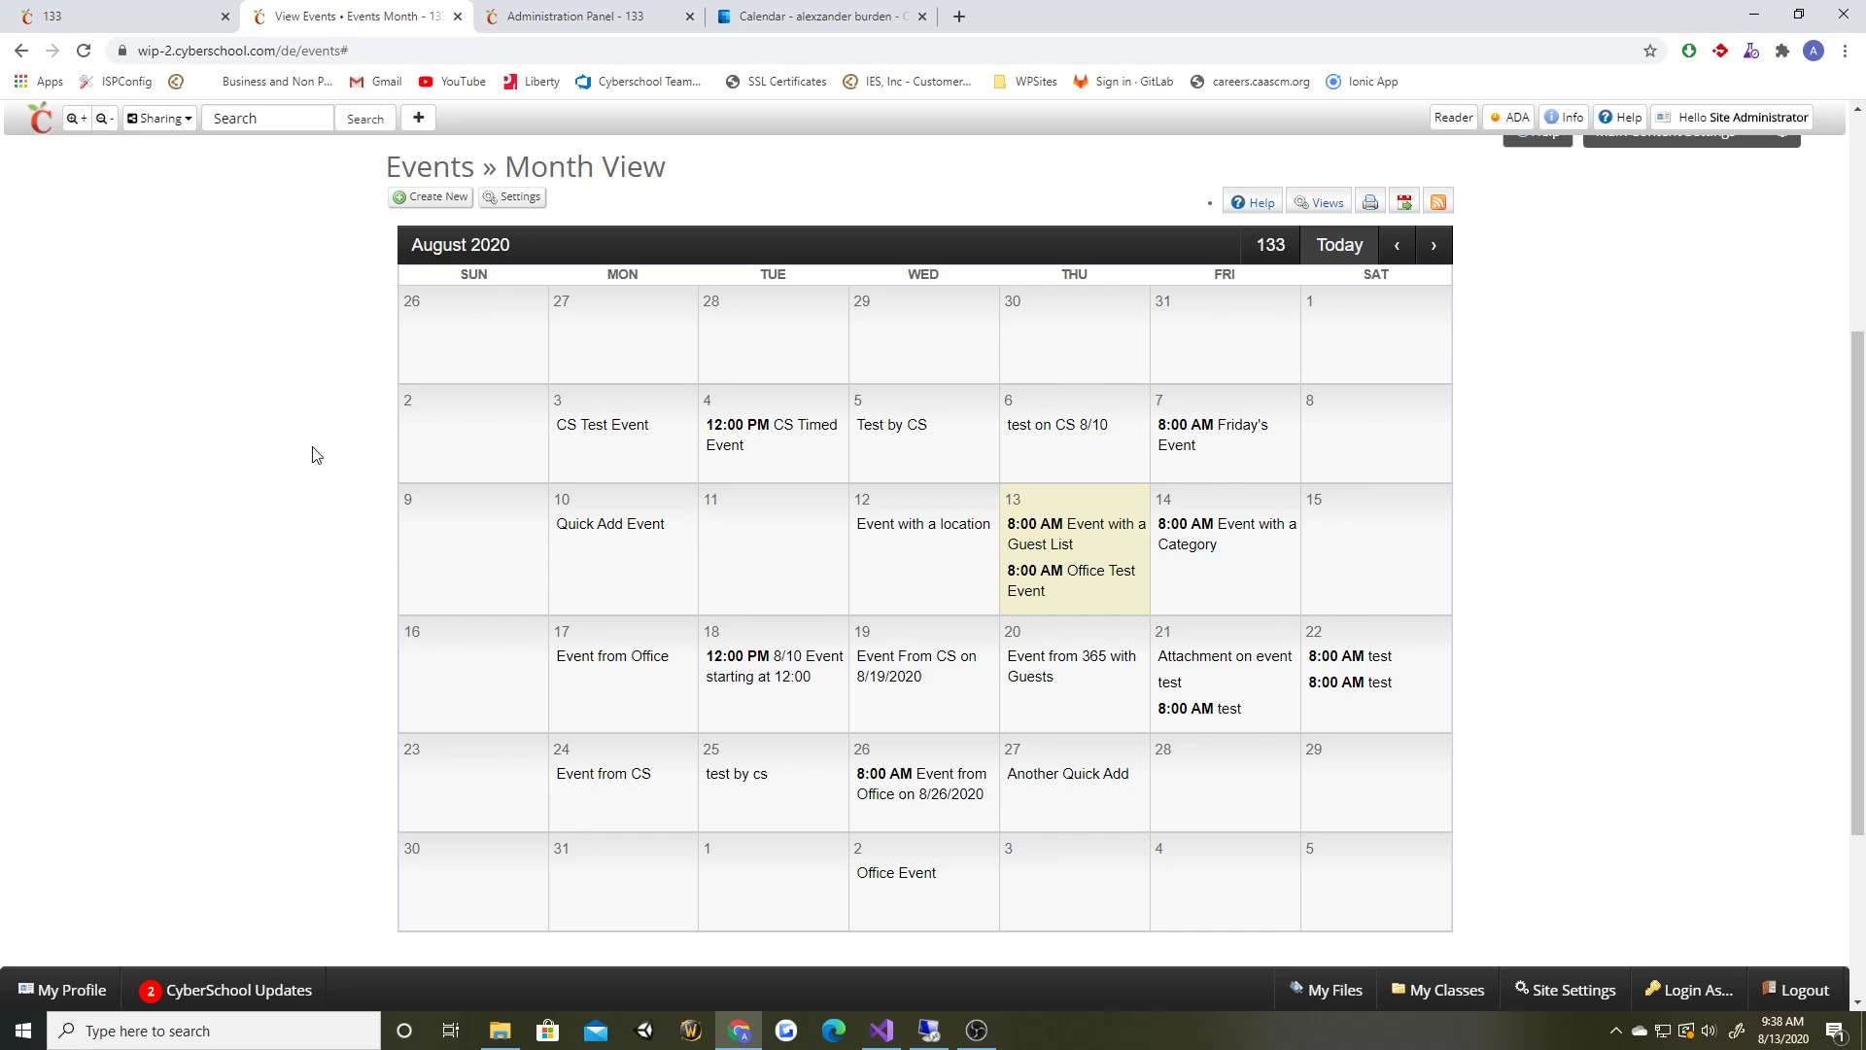